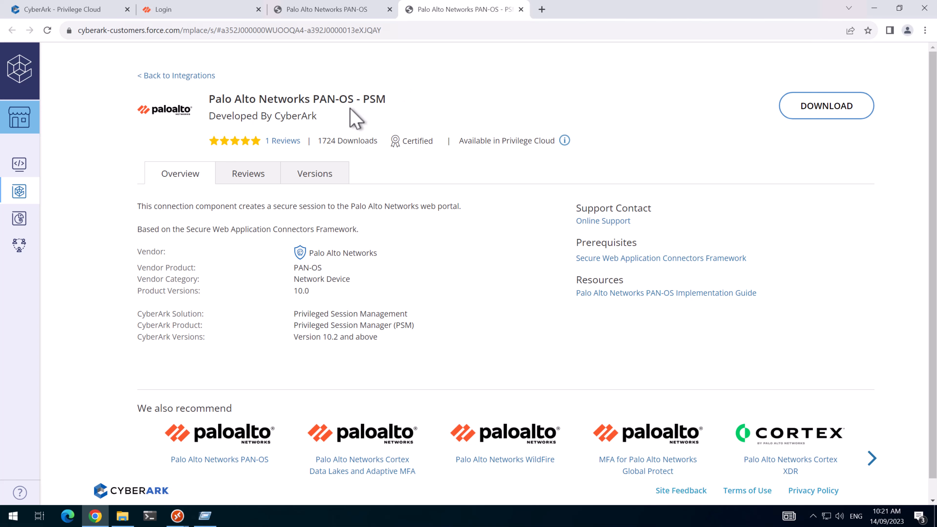
Step: Switch to CyberArk Privilege Cloud and open the CYBRAD - Windows Domain Account platform for editing
key("ctrl+1")
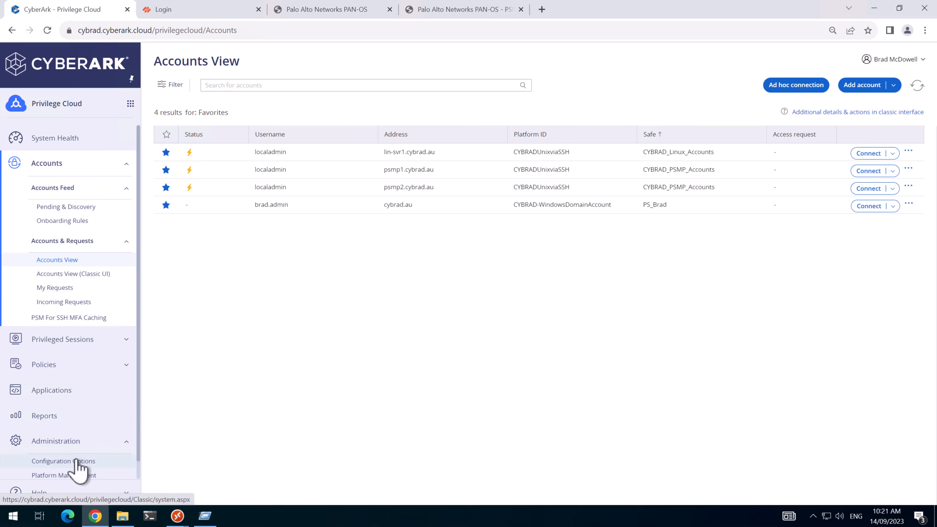
left_click(69, 477)
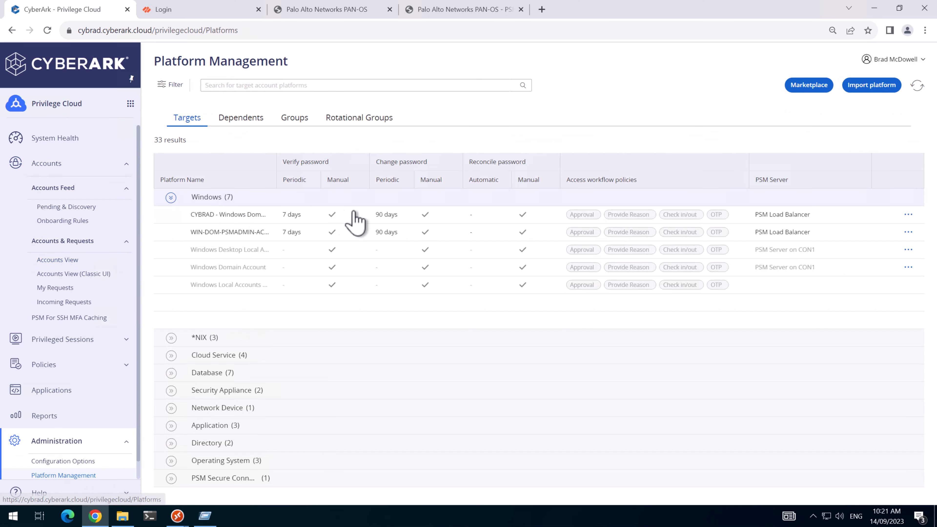
left_click(909, 214)
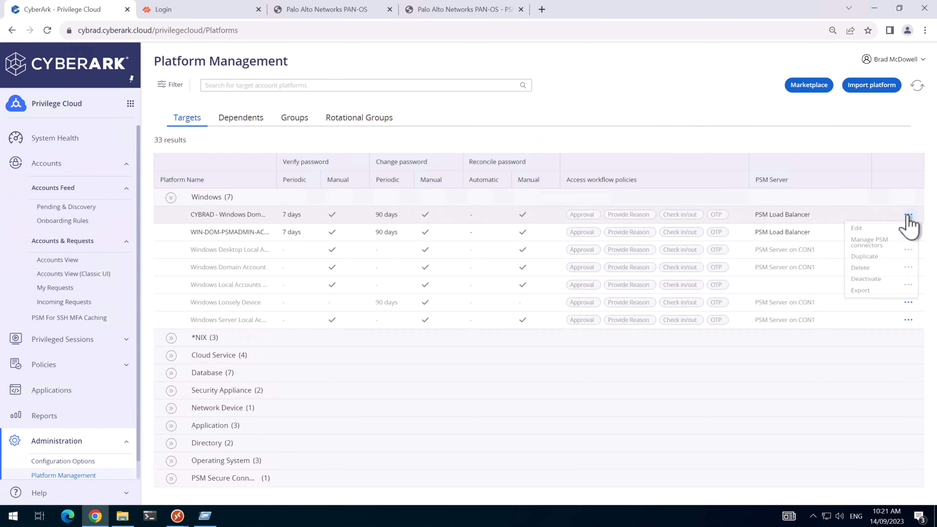
left_click(872, 232)
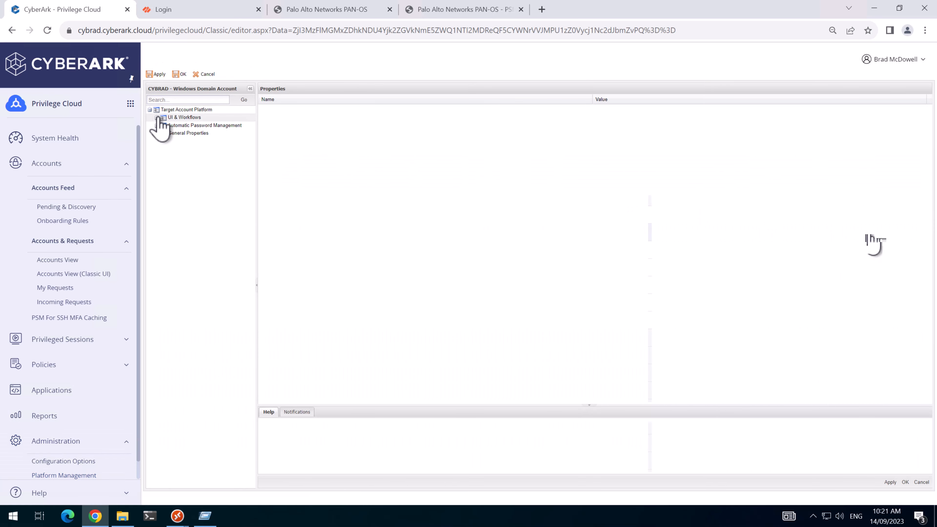
Step: Delete the PSM-PaloAltoWeb-Domain-Edge and PSM-PaloAltoWeb-Domain-Chrome connection components from the platform's UI & Workflows settings and apply the changes
left_click(157, 118)
left_click(164, 165)
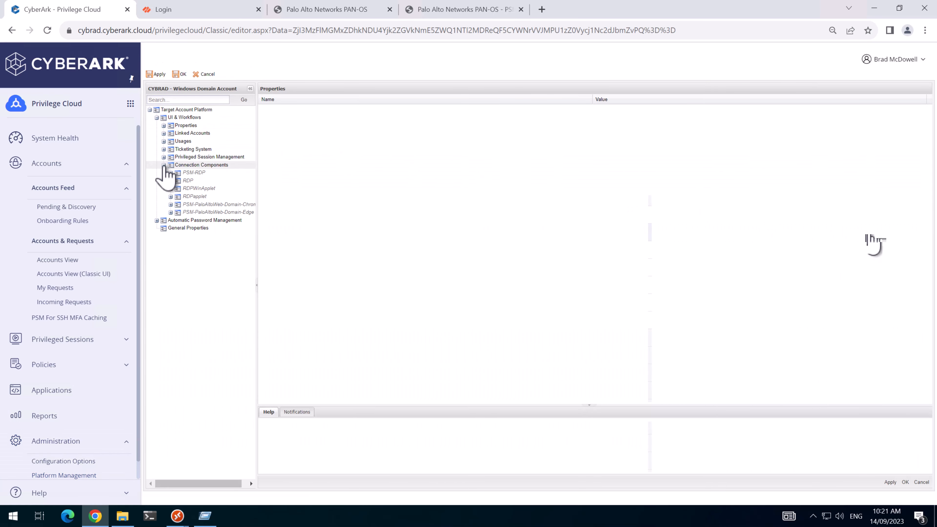
right_click(186, 212)
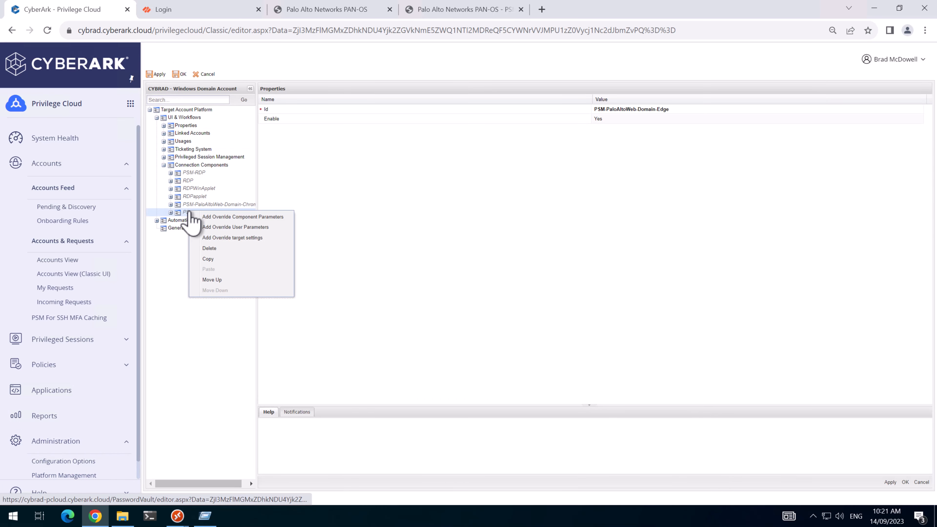
left_click(217, 248)
right_click(225, 205)
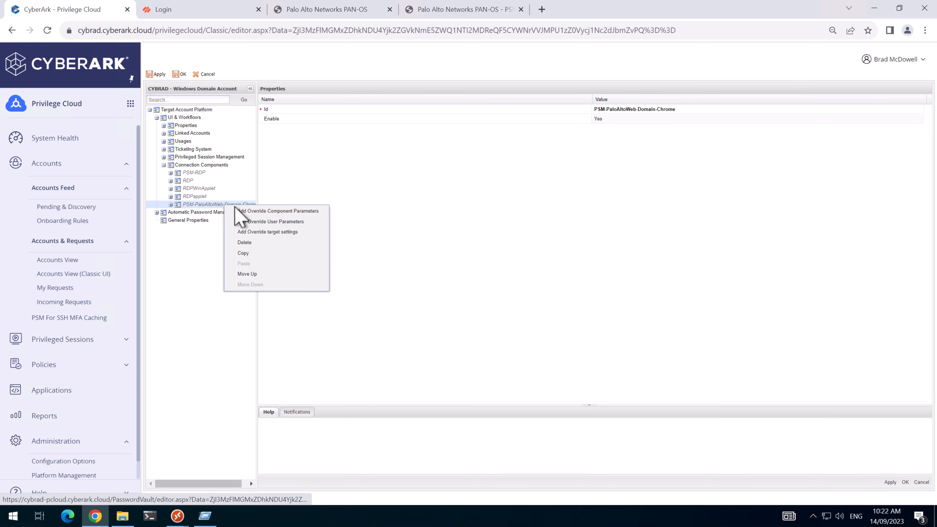
left_click(245, 243)
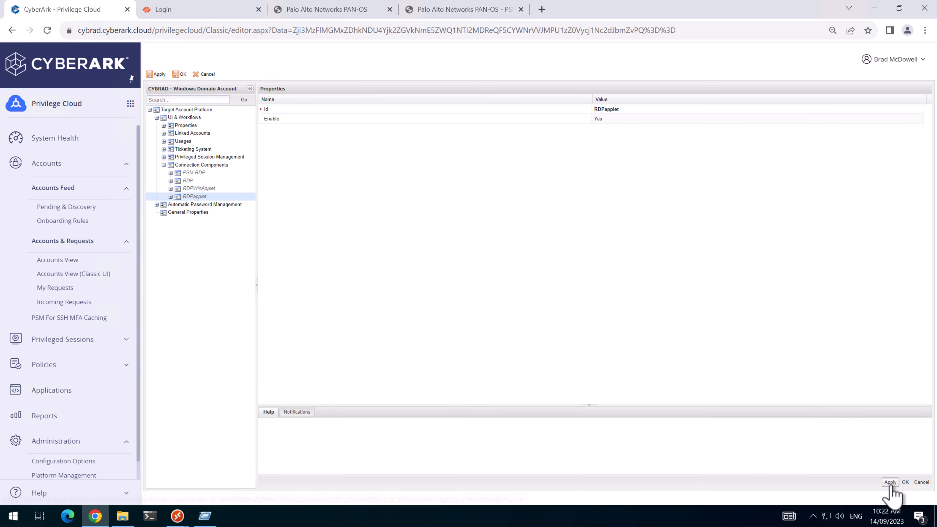
left_click(890, 482)
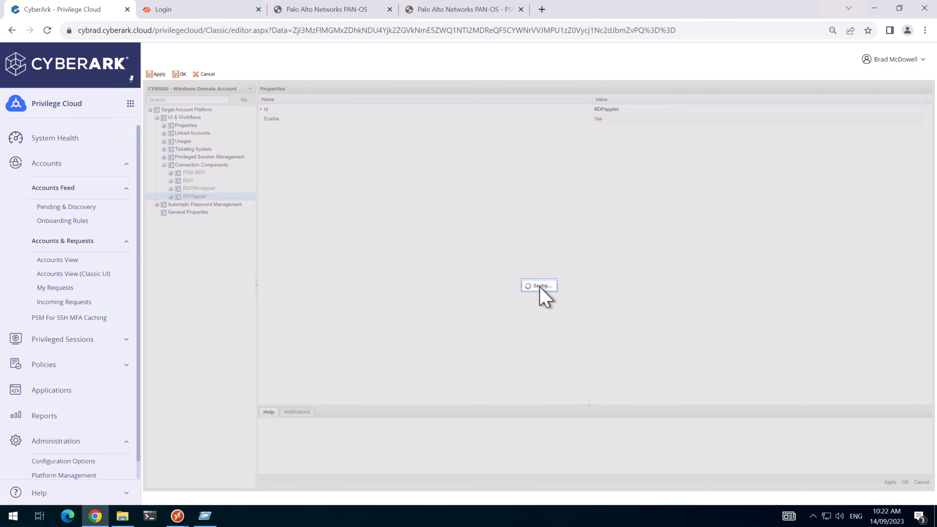
Step: Open the system configuration options and expand the list of connection components
left_click(74, 475)
left_click(75, 462)
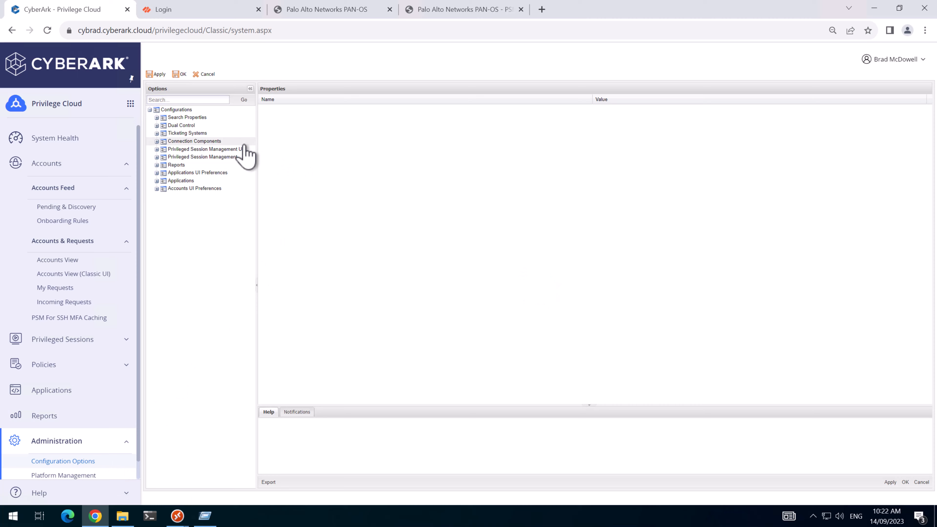
left_click(156, 141)
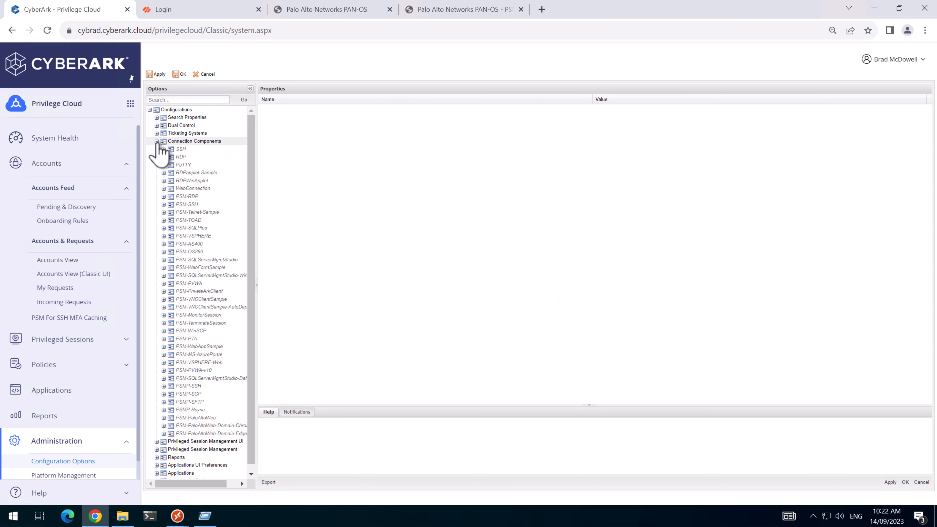
scroll(207, 344, "down", 1)
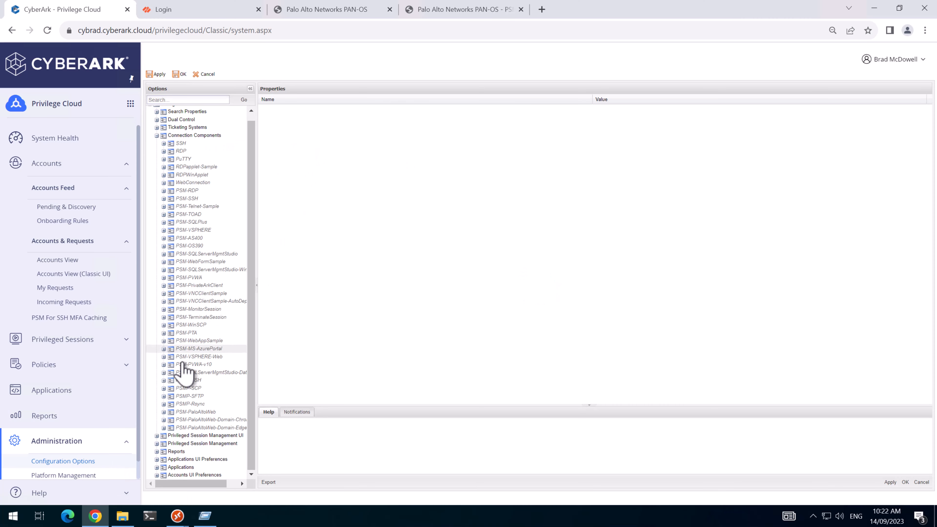
Step: Delete the PSM-PaloAltoWeb-Domain-Edge, PSM-PaloAltoWeb-Domain-Chrome and PSM-PaloAltoWeb connection components from the system configuration and save it
right_click(211, 428)
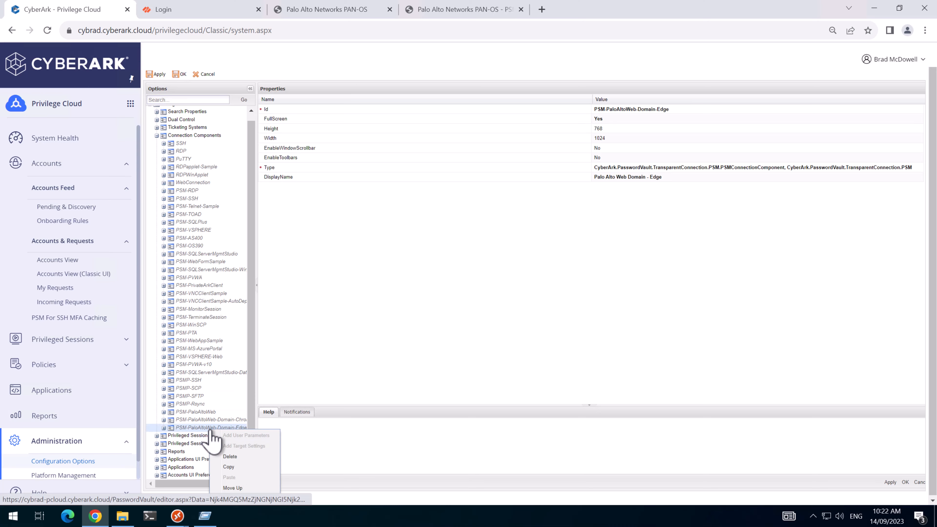
left_click(226, 457)
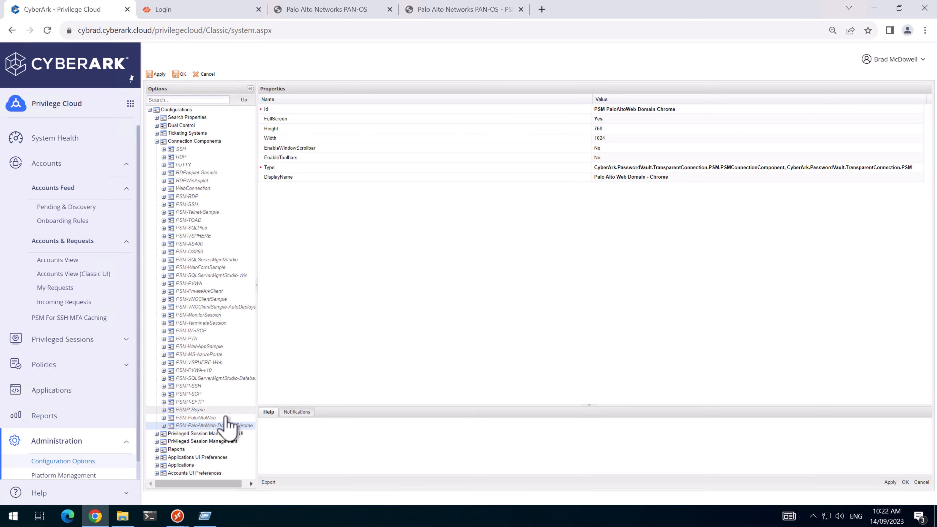
right_click(209, 426)
left_click(227, 452)
right_click(197, 417)
left_click(218, 443)
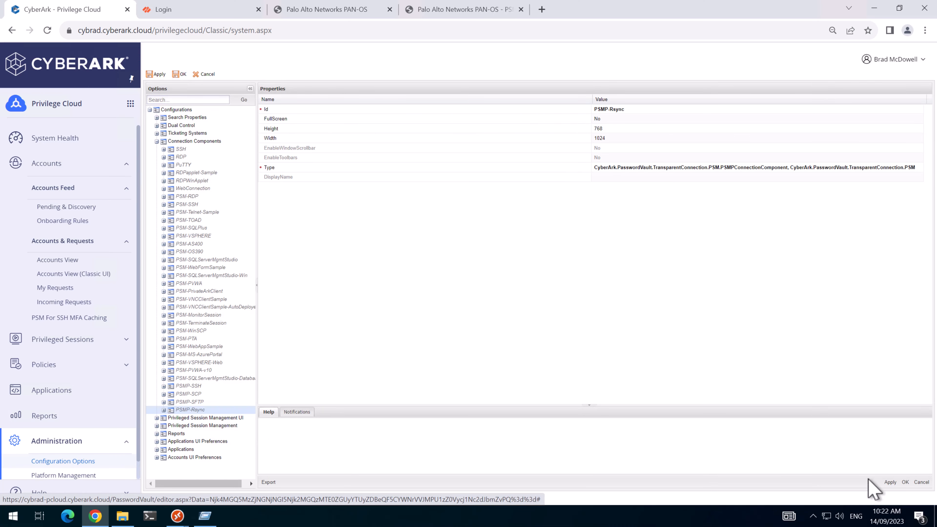
left_click(889, 482)
left_click(552, 290)
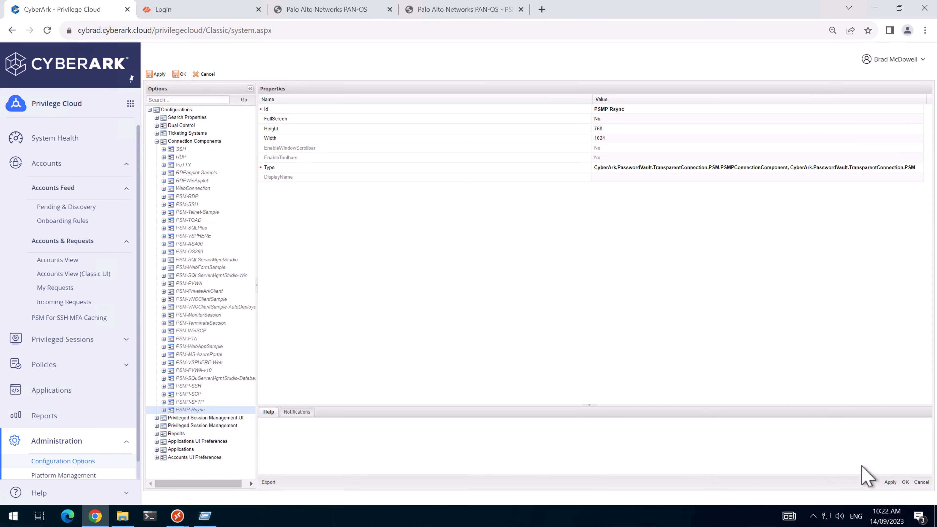
left_click(905, 482)
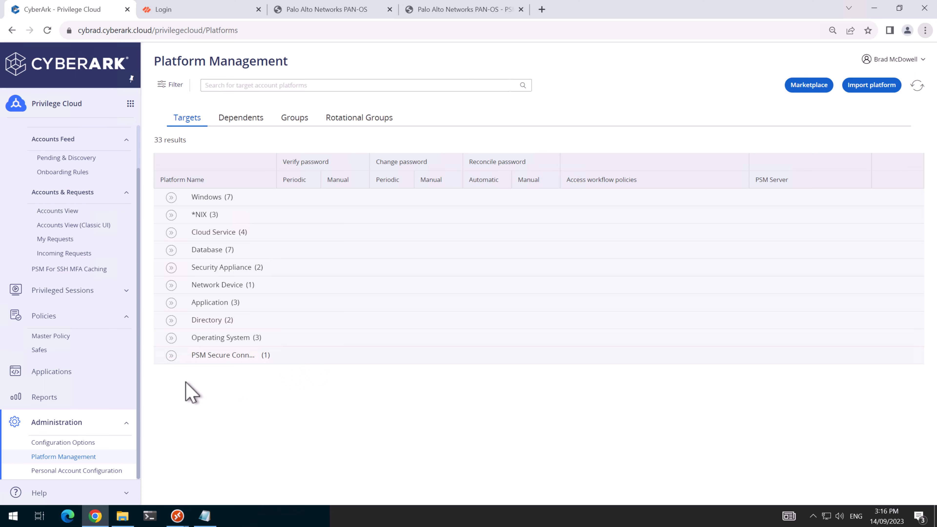
Step: Create the safes NET_FIREWALL_RECONCILE and NET_FIREWALL_SUPERUSER, skipping member selection for both
left_click(42, 355)
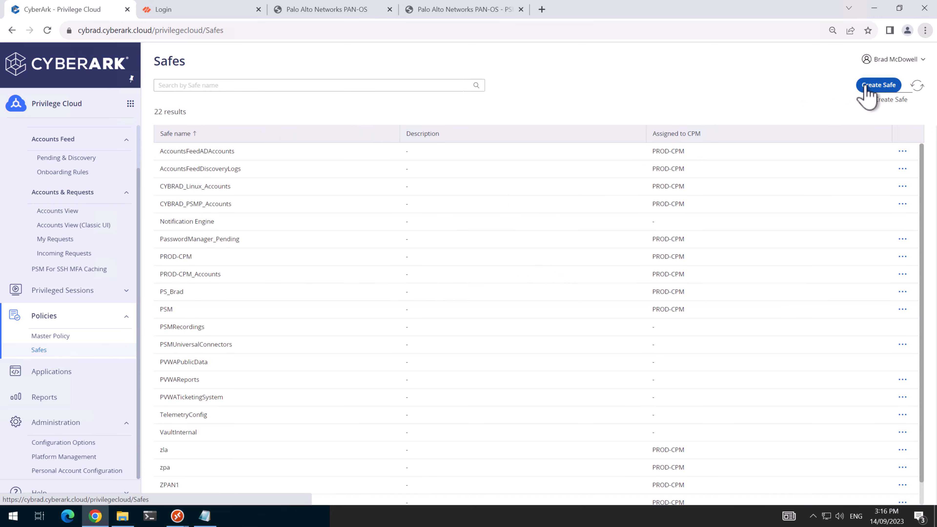
left_click(868, 93)
type("NET_FIREWALL_RECONCILE")
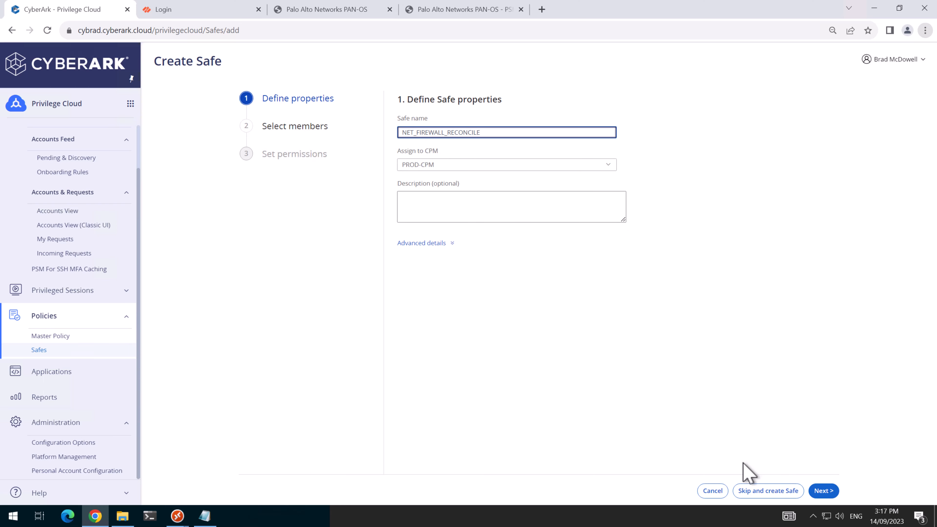
left_click(758, 492)
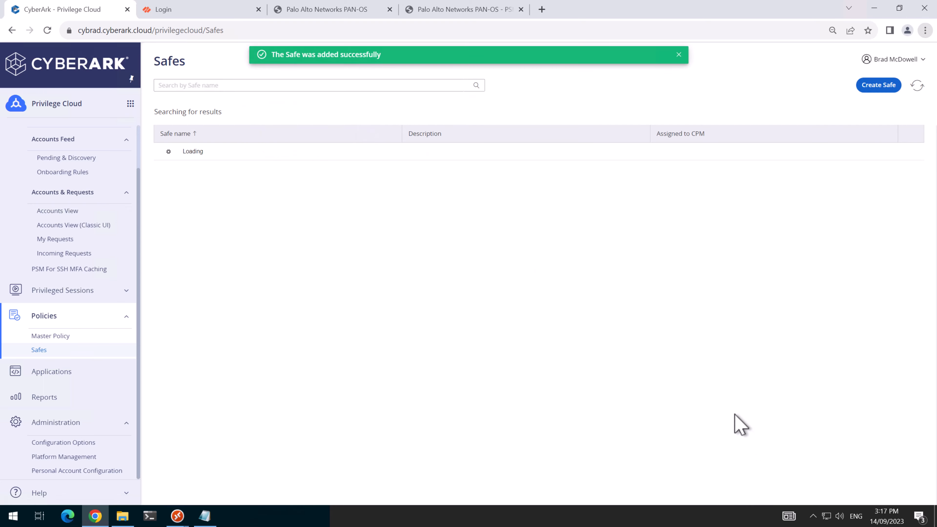
left_click(679, 55)
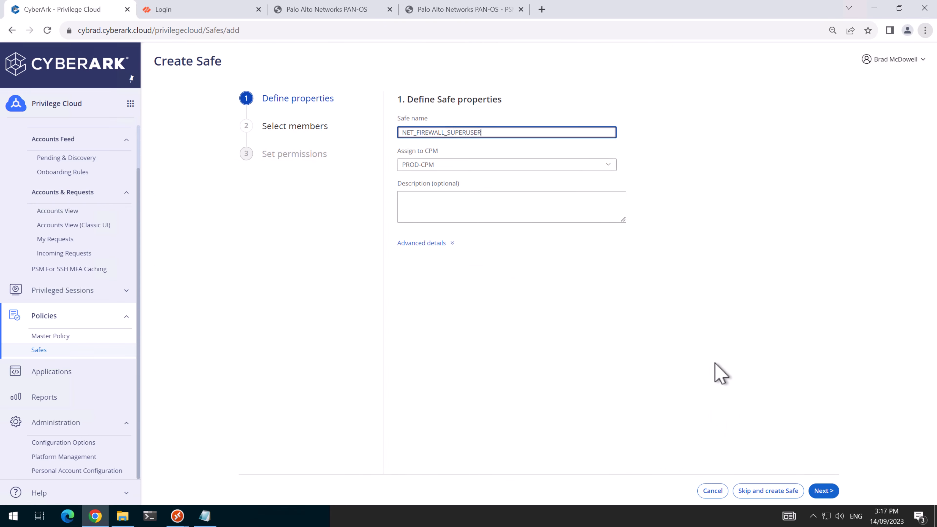
left_click(757, 495)
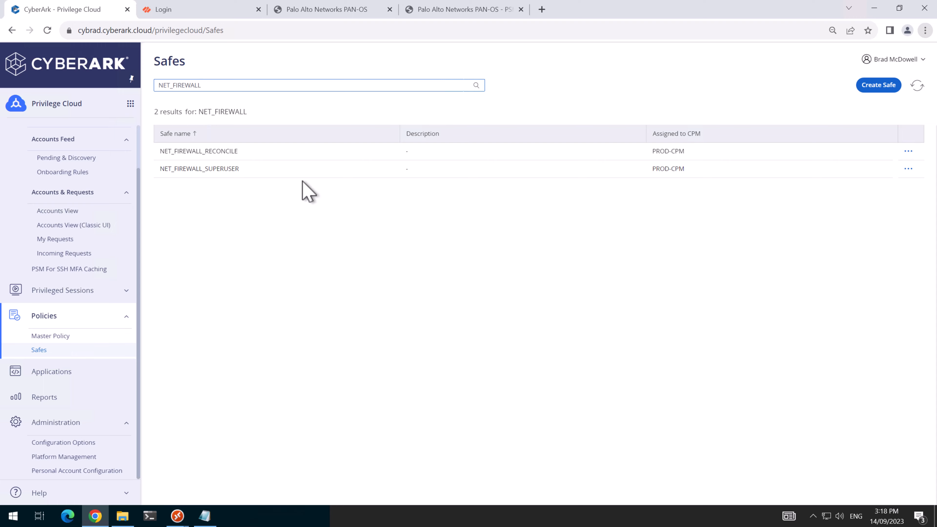
Step: Import the target account platform from the PaloAltoNetworksPlugin-v2.1 zip archive in the PAN folder
left_click(65, 459)
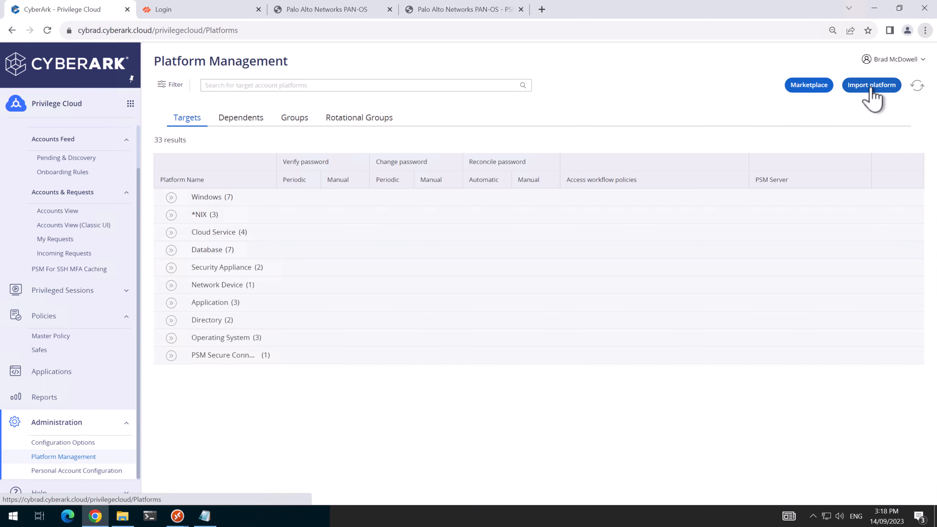
left_click(871, 88)
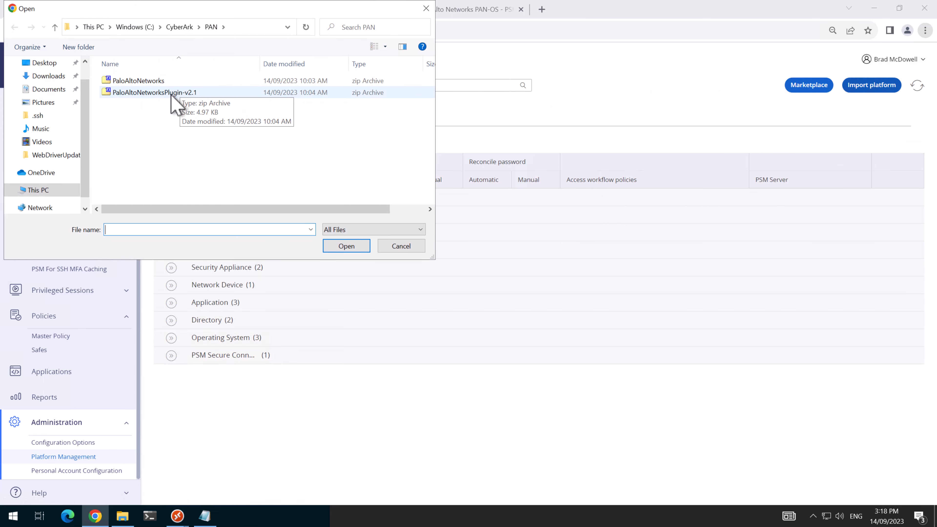
left_click(171, 95)
left_click(352, 249)
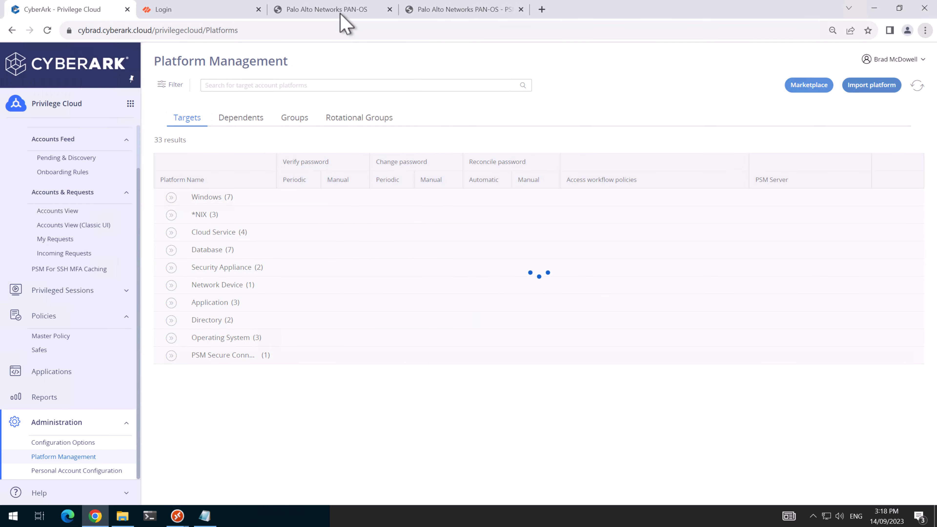
left_click(326, 9)
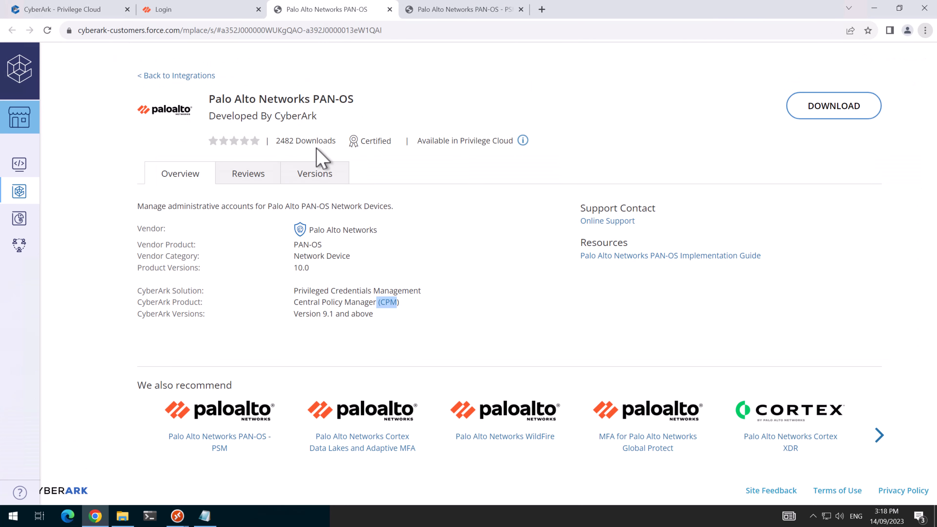
left_click(74, 11)
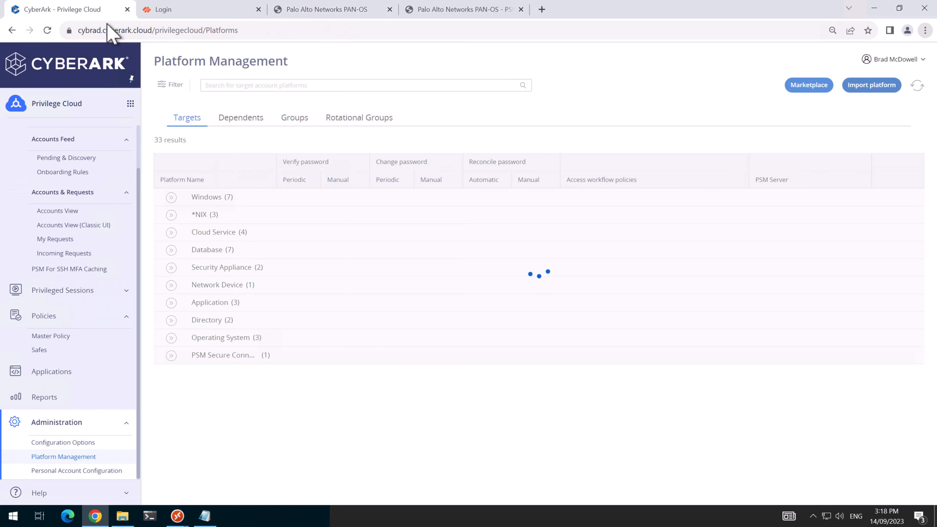
Step: Associate the Palo Alto Networks via SSH network device platform with PSM Server on CON1, keeping the preselected PSM-SSH connector
left_click(171, 285)
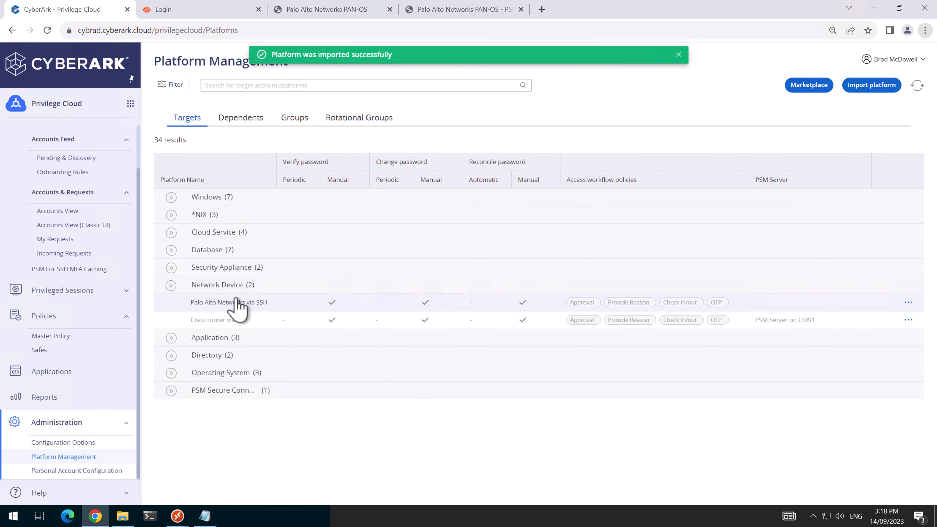
left_click(909, 303)
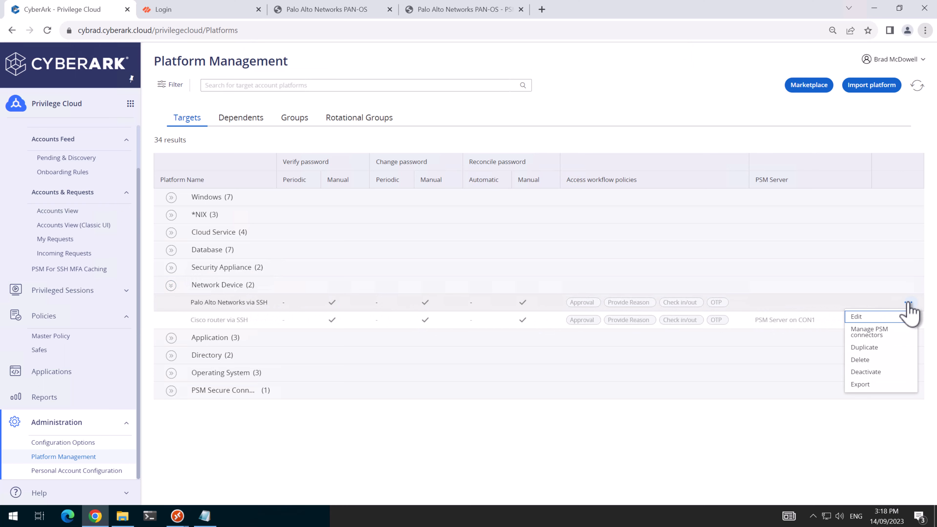
left_click(880, 343)
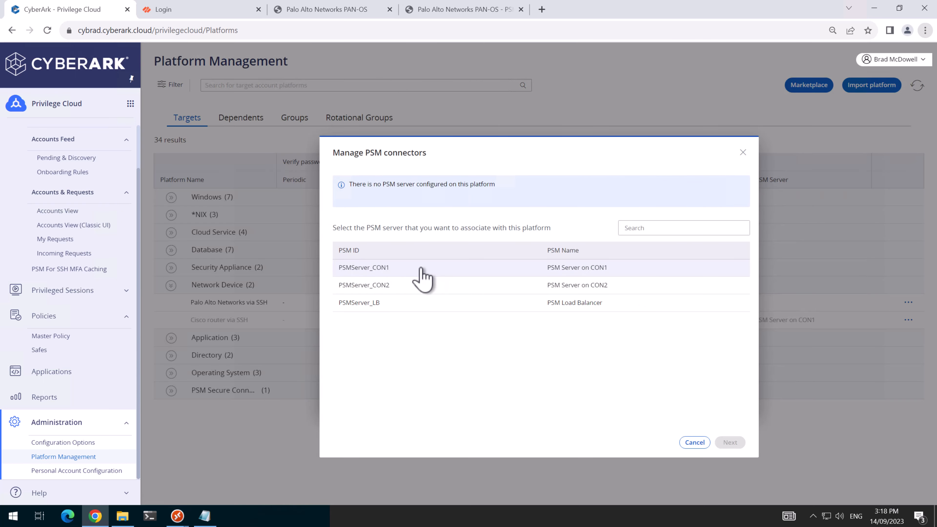
left_click(421, 270)
left_click(730, 442)
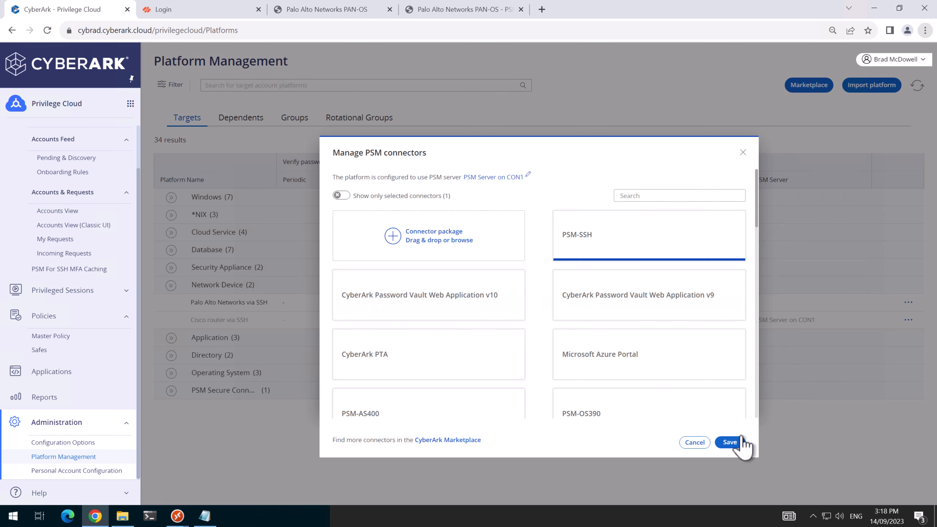
left_click(730, 442)
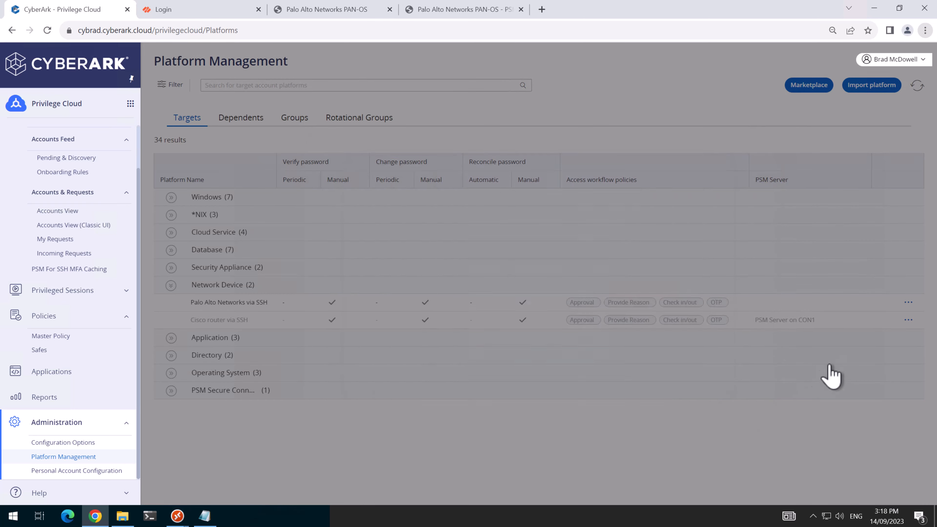
Step: Duplicate the Palo Alto Networks via SSH platform as "CYBRAD Palo Alto Networks via SSH"
left_click(908, 302)
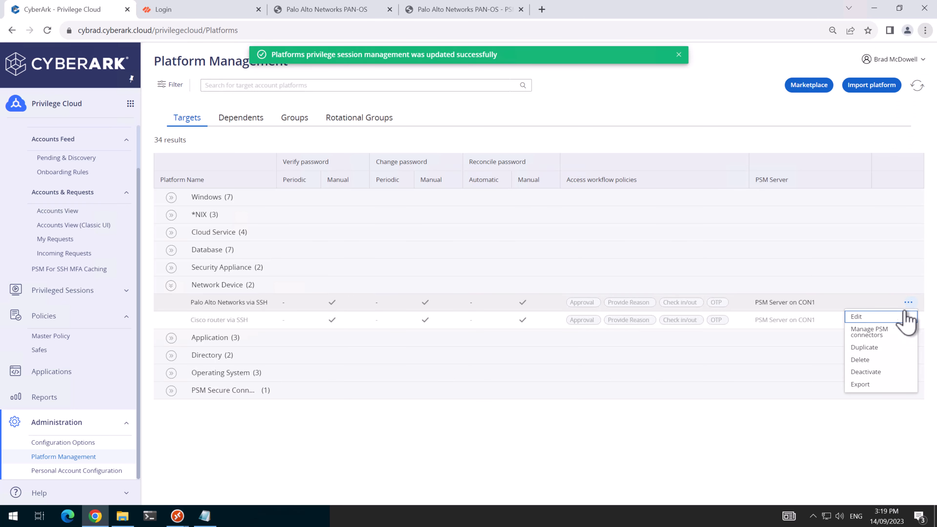
left_click(874, 347)
type("CYBRAD Palo Alto Networks via SSH")
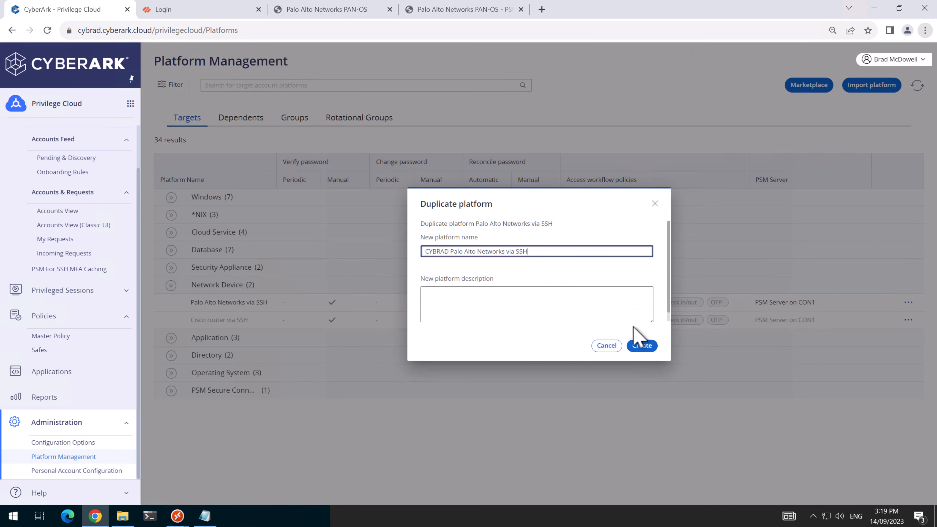
left_click(643, 347)
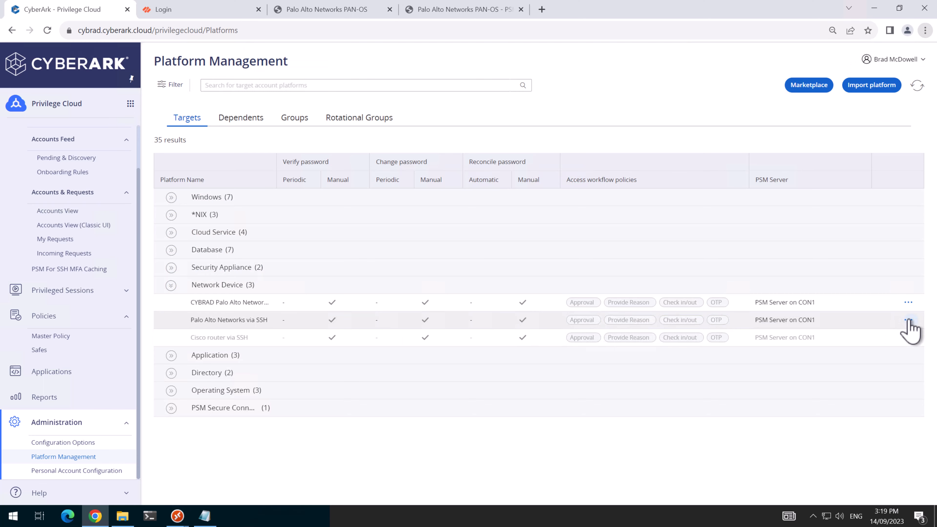
Step: Deactivate the original Palo Alto Networks via SSH platform
left_click(909, 320)
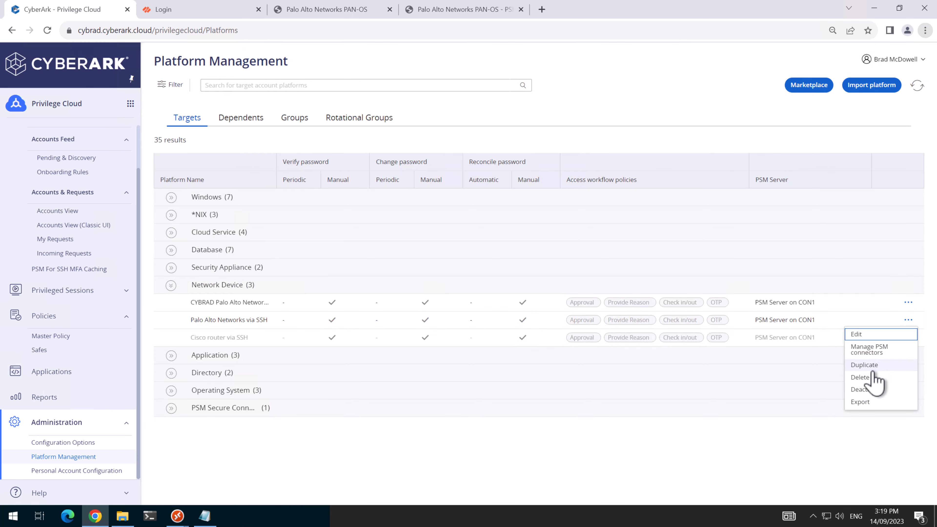
left_click(872, 391)
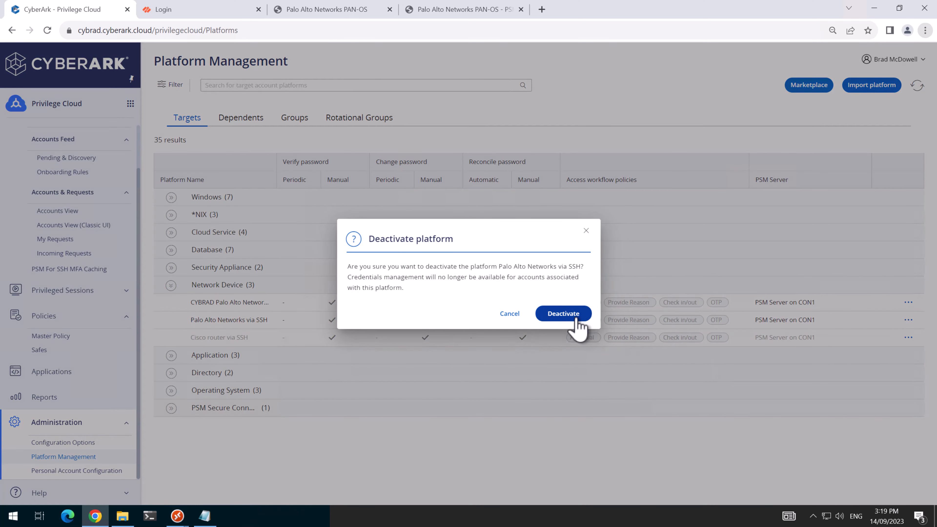
left_click(568, 315)
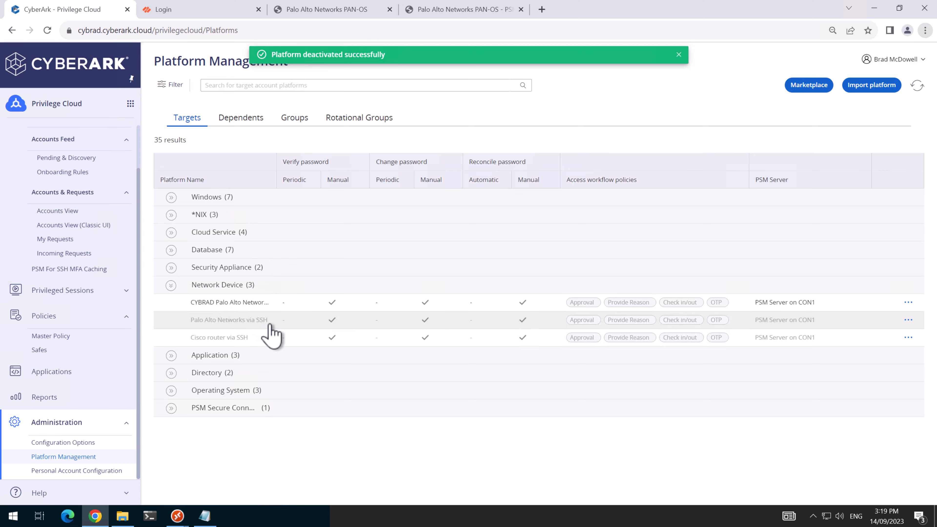
Step: Add network device account ca.reconcile at firewall.cybrad.au on the CYBRAD Palo Alto Networks via SSH platform in safe NET_FIREWALL_RECONCILE, entering and confirming its password
scroll(126, 314, "up", 2)
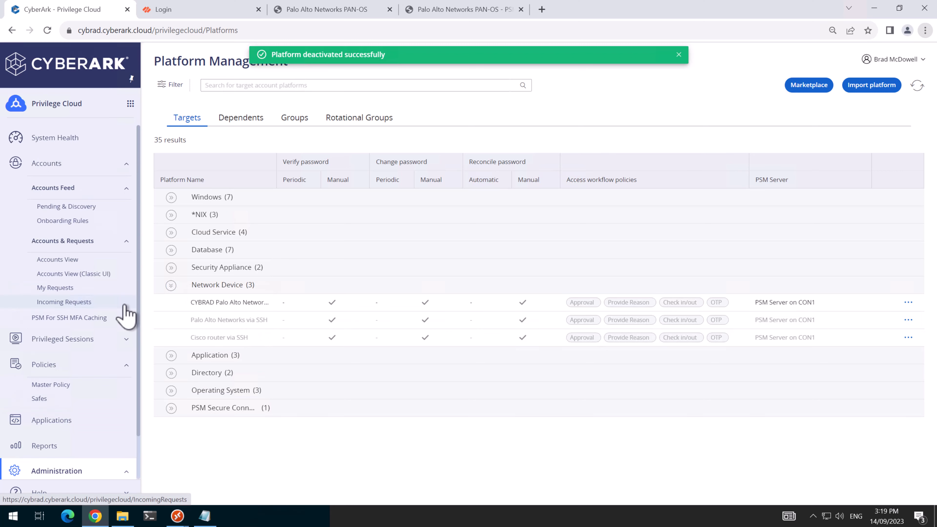
left_click(77, 167)
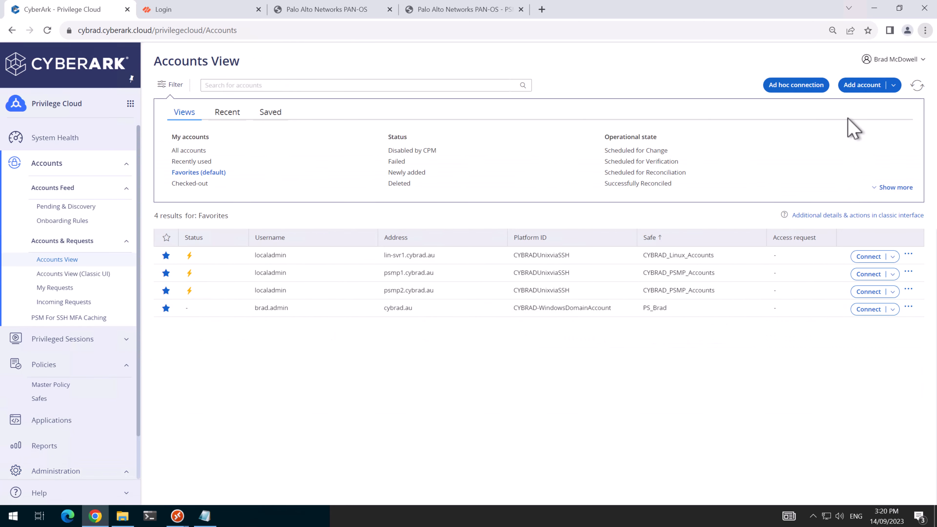
left_click(861, 86)
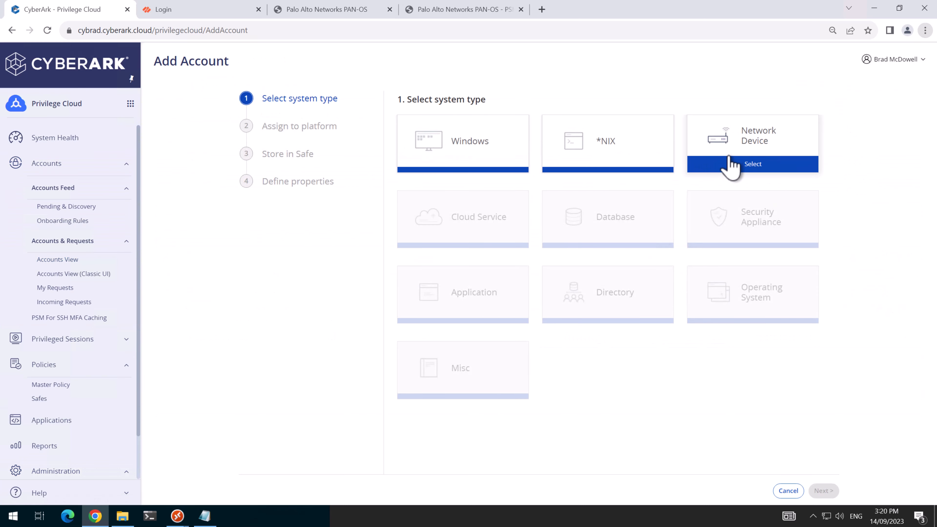
left_click(729, 164)
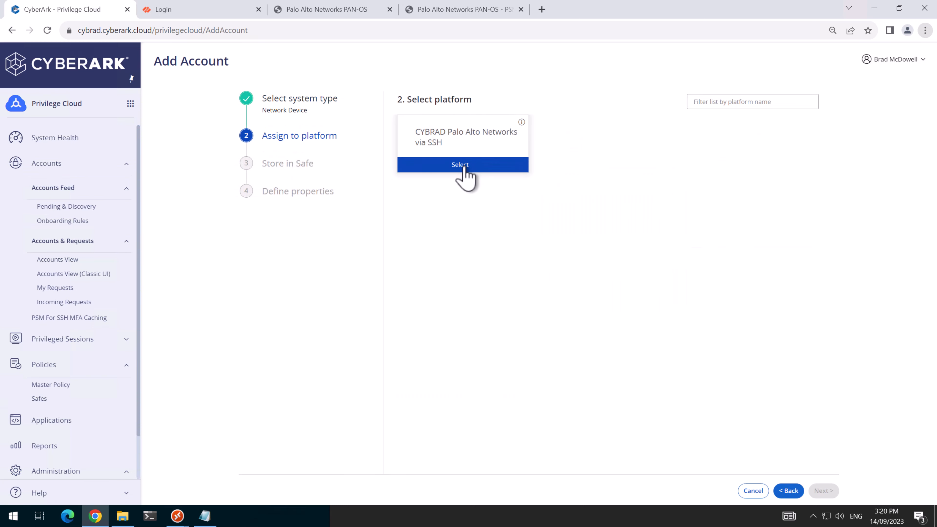
left_click(463, 167)
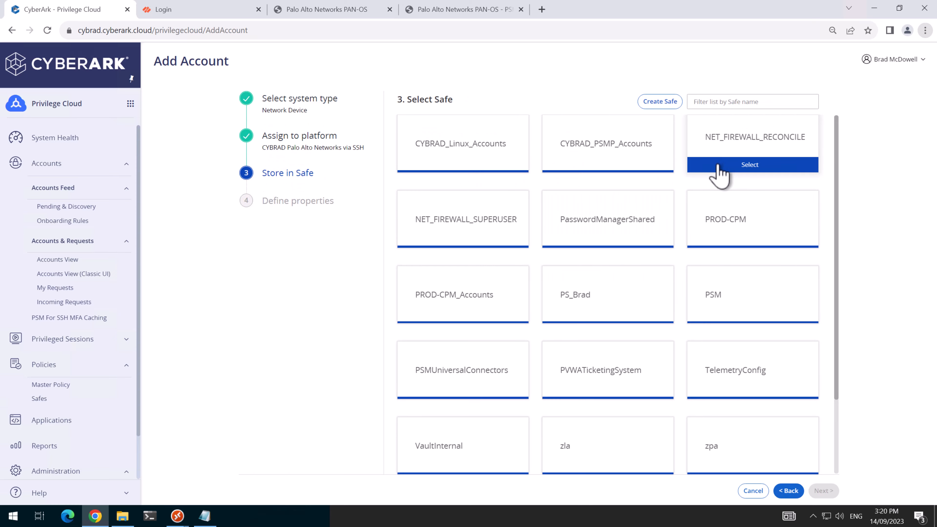
left_click(719, 176)
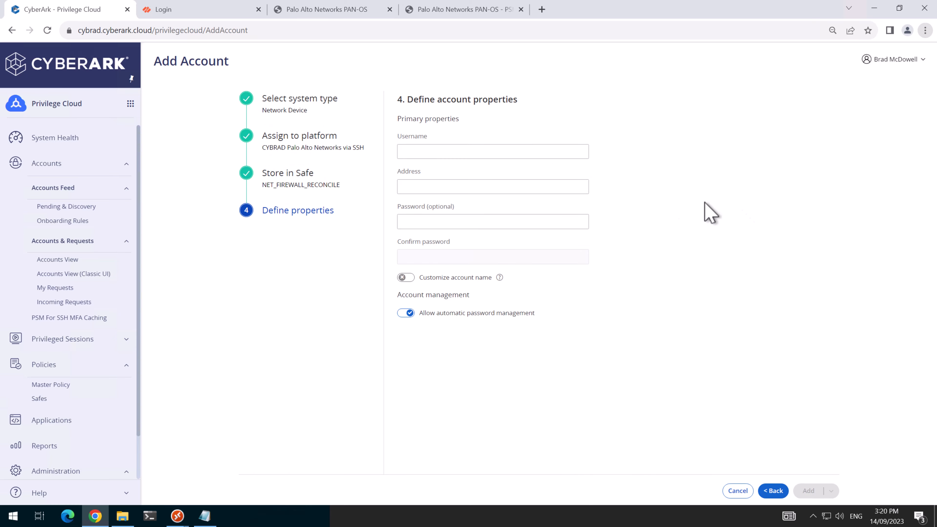
left_click(564, 189)
type("1")
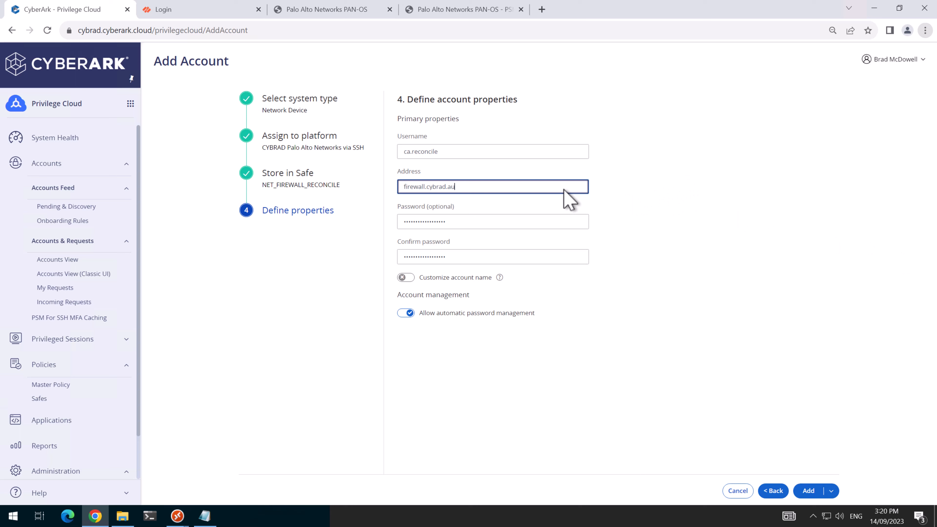
left_click(808, 491)
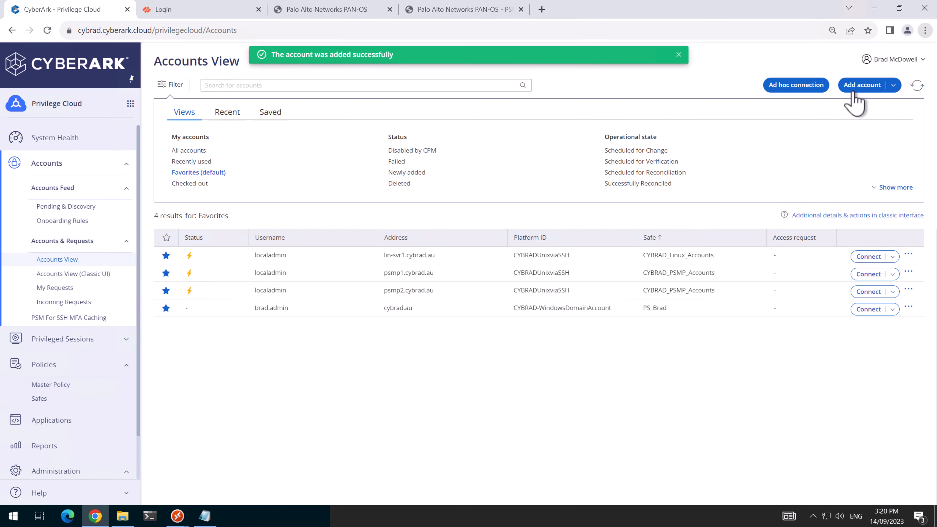
Step: Add network device account ca.superuser at firewall.cybrad.au on the CYBRAD Palo Alto Networks via SSH platform in safe NET_FIREWALL_SUPERUSER, entering and confirming its password
left_click(854, 96)
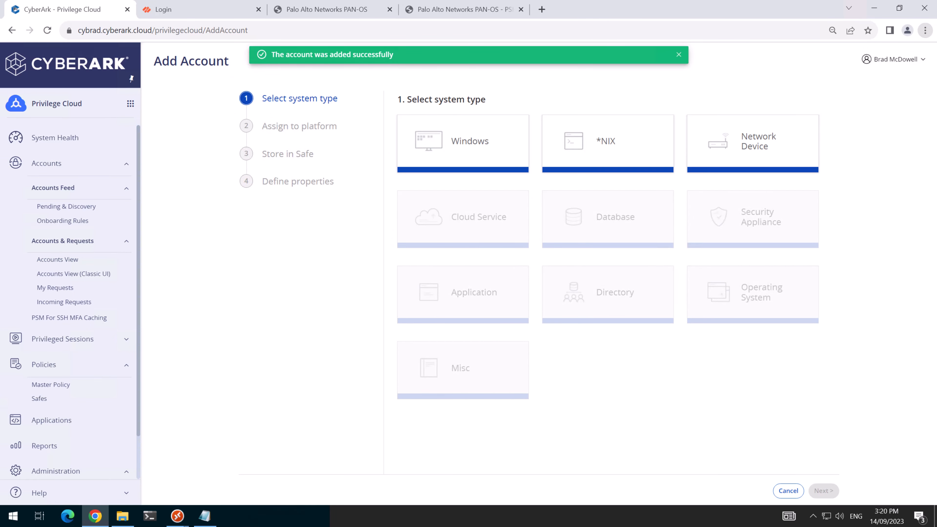
left_click(748, 155)
left_click(485, 153)
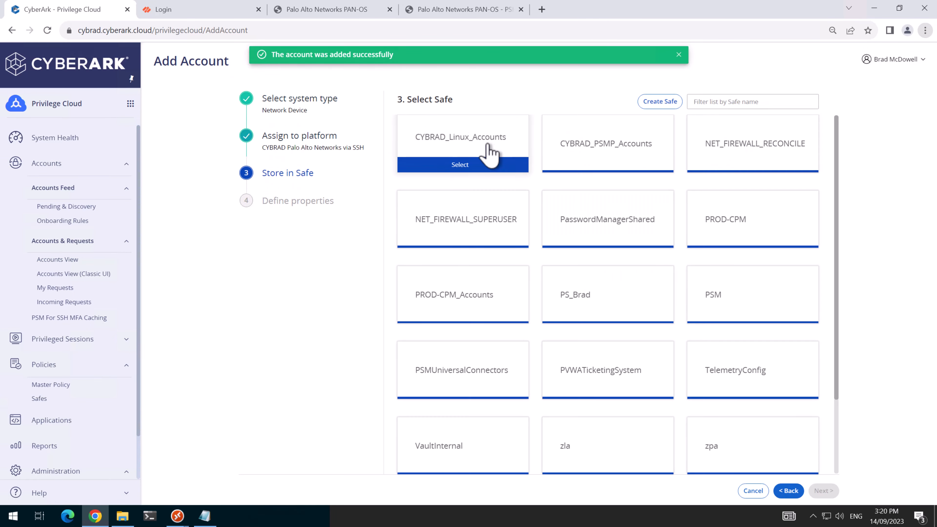
left_click(488, 239)
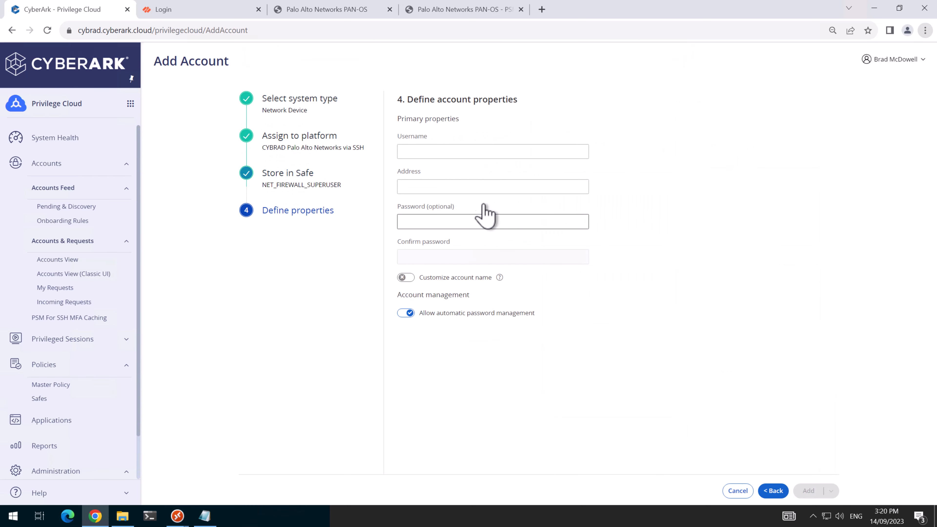
left_click(463, 257)
key("ctrl+v")
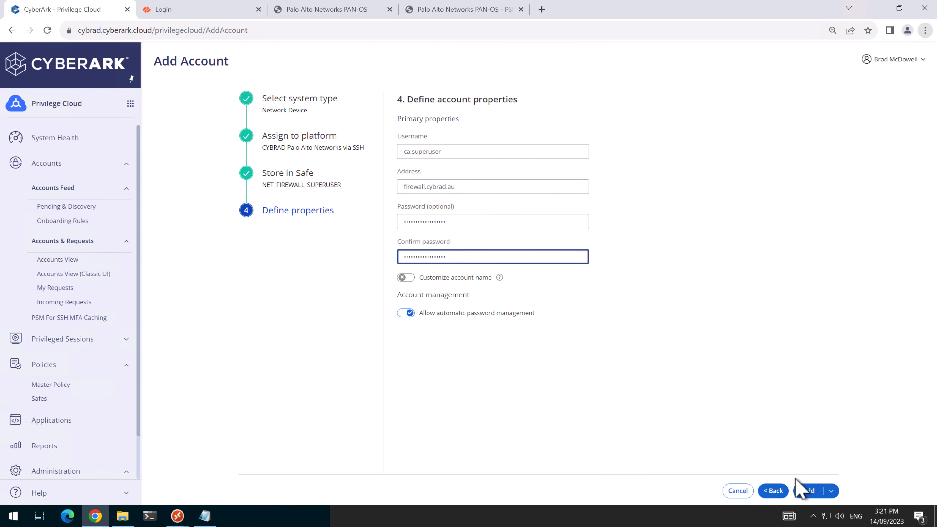
left_click(803, 494)
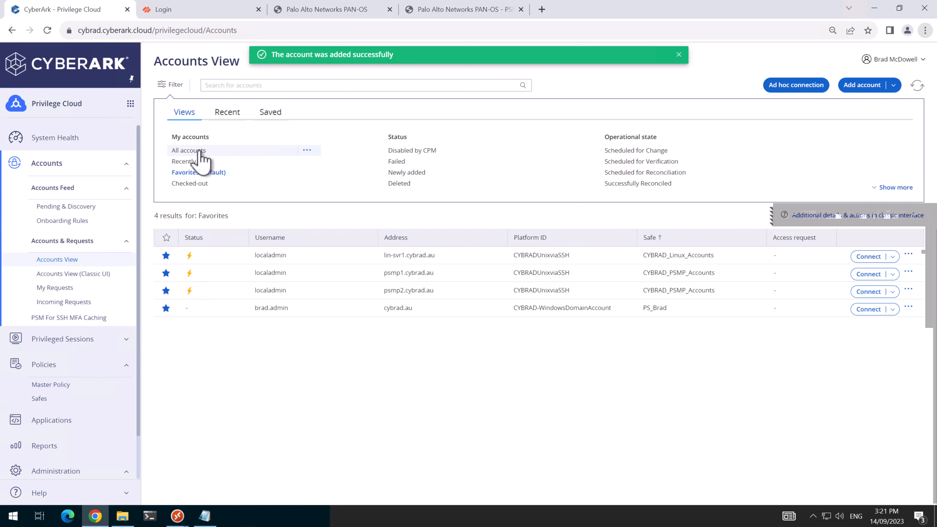
Step: Search all accounts for "NET_FIre" and mark ca.reconcile and ca.superuser as favorites
left_click(200, 151)
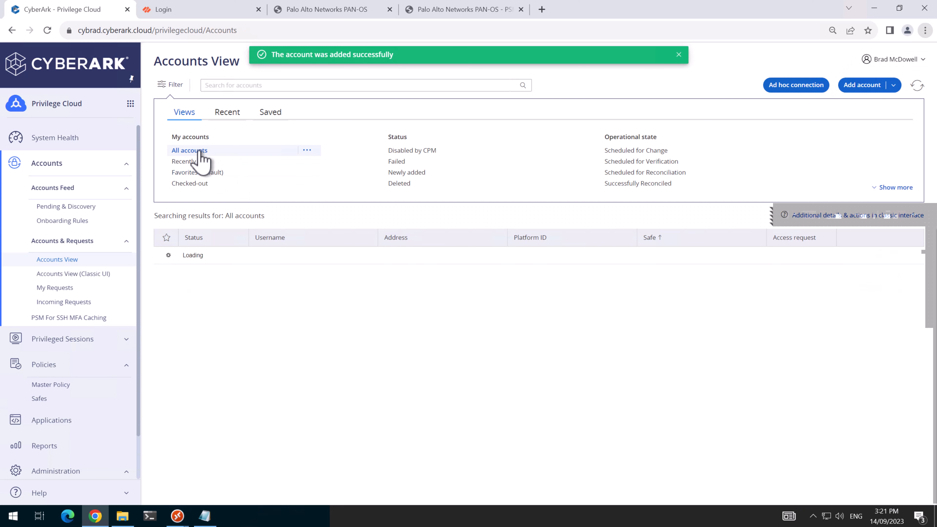
left_click(275, 88)
type("NET_FIre")
key("Return")
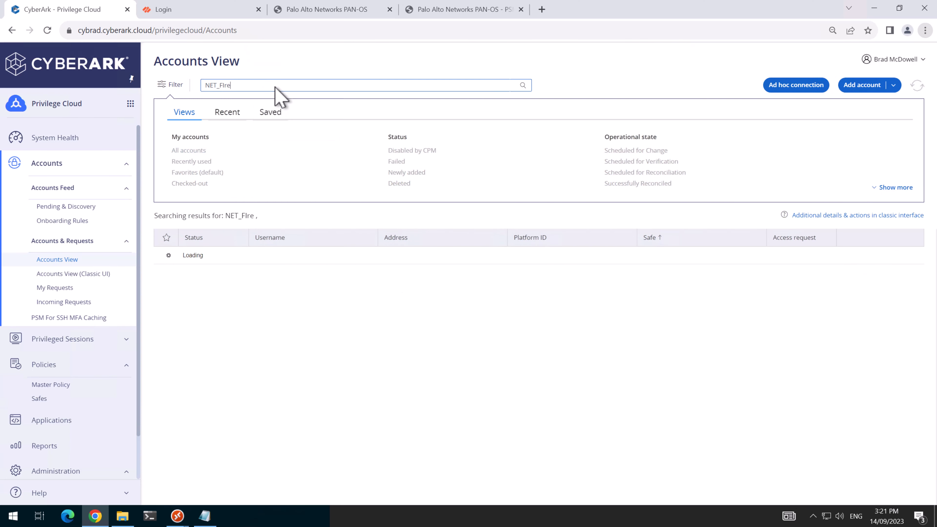
left_click(166, 255)
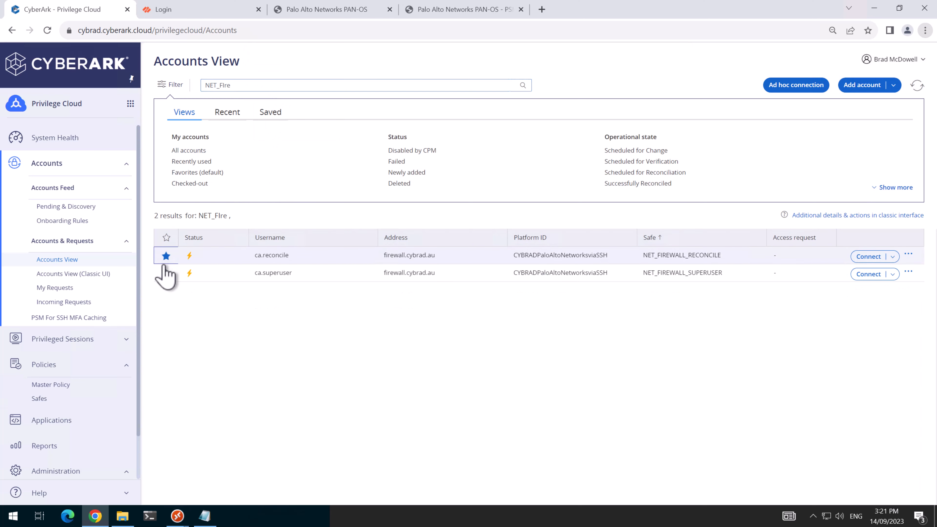
left_click(166, 273)
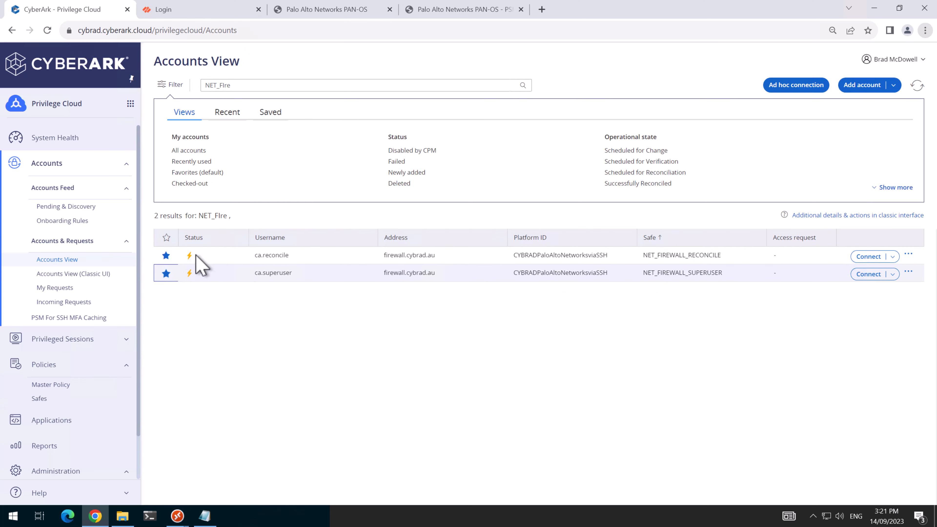
Step: From the Favorites view, request password verification for the firewall accounts ca.reconcile and ca.superuser
left_click(191, 172)
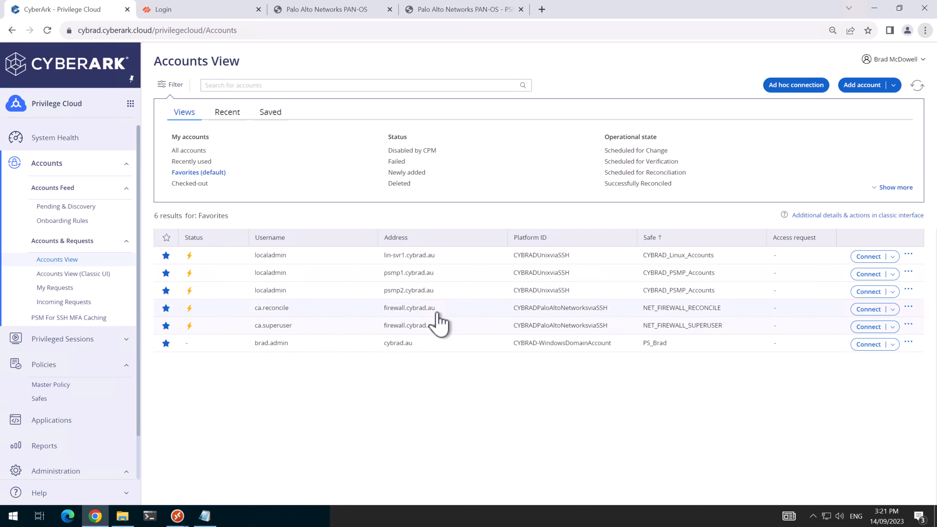
left_click(441, 312)
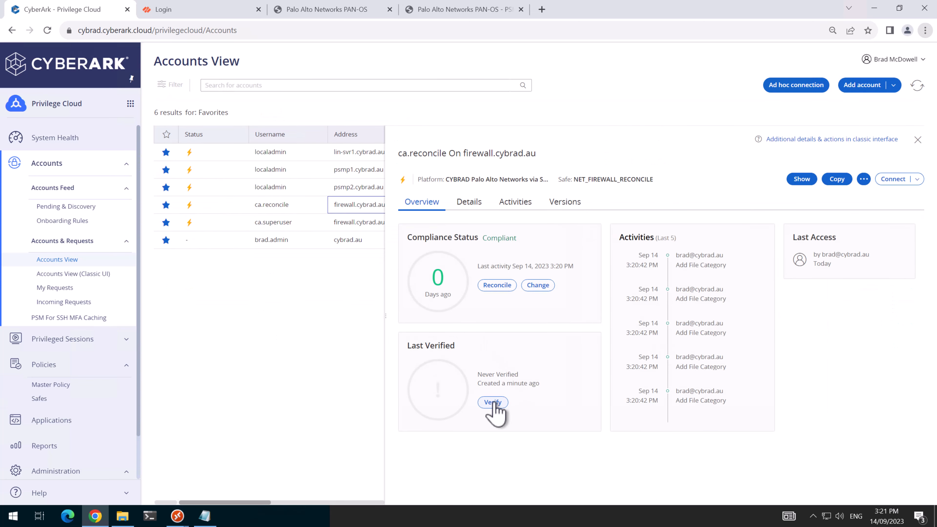
left_click(493, 403)
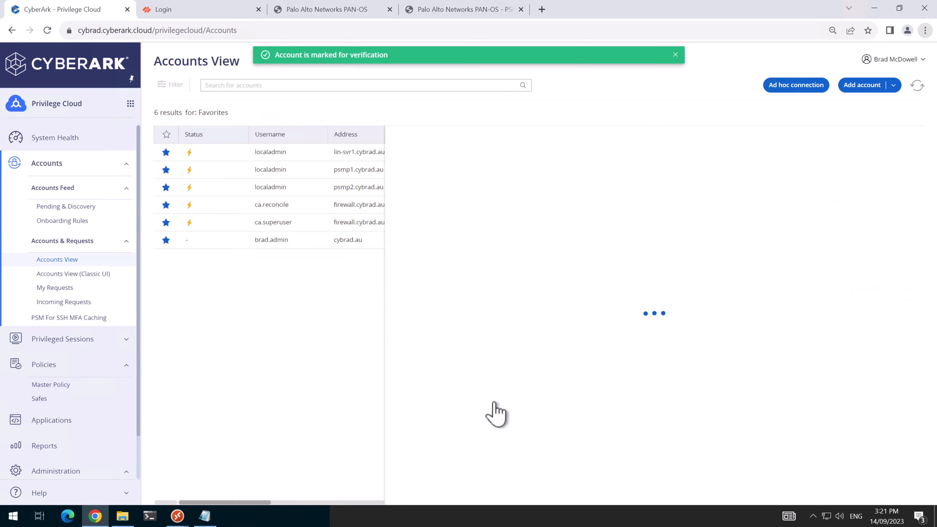
left_click(306, 223)
left_click(493, 402)
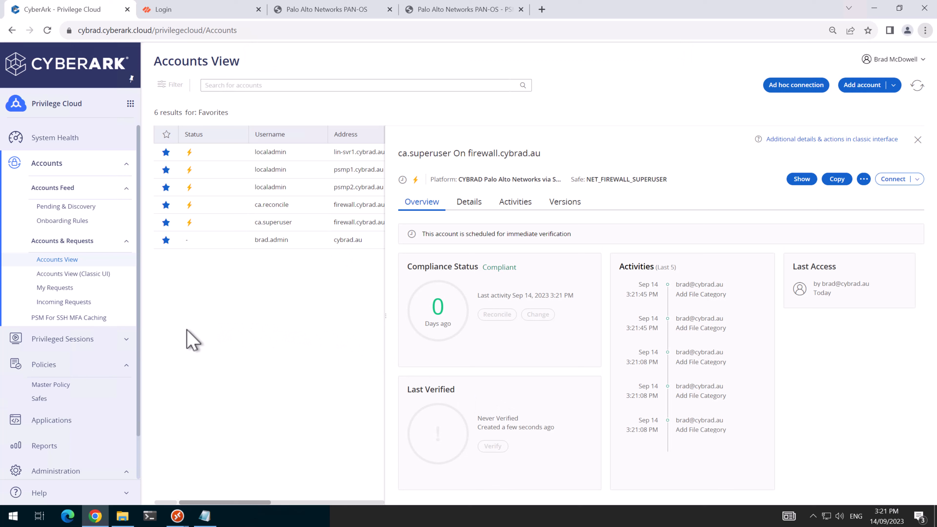
Step: Open the CYBRAD Palo Alto Networks via SSH network device platform for editing
scroll(129, 358, "down", 1)
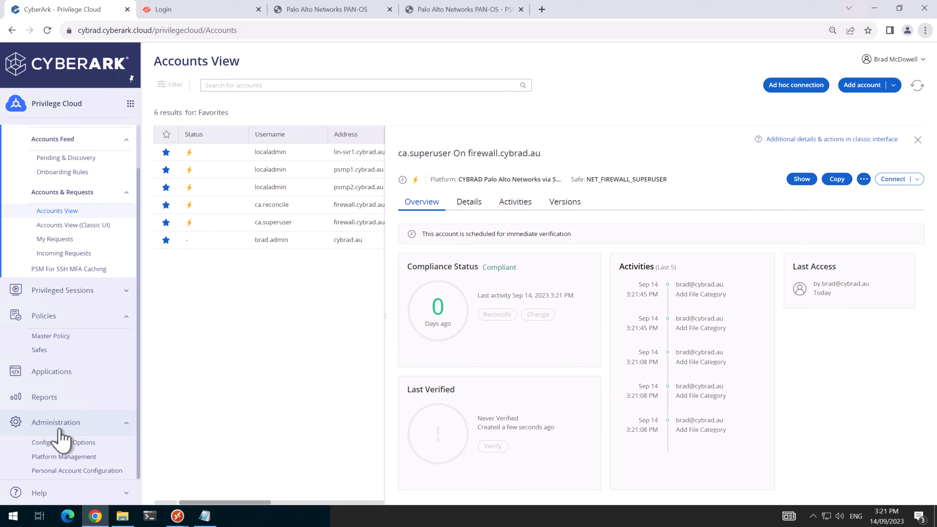
left_click(62, 458)
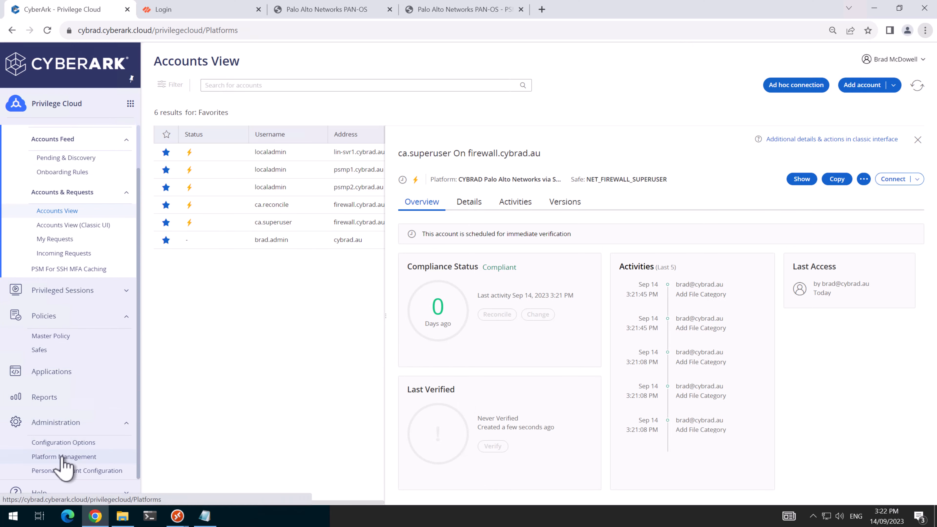
left_click(171, 286)
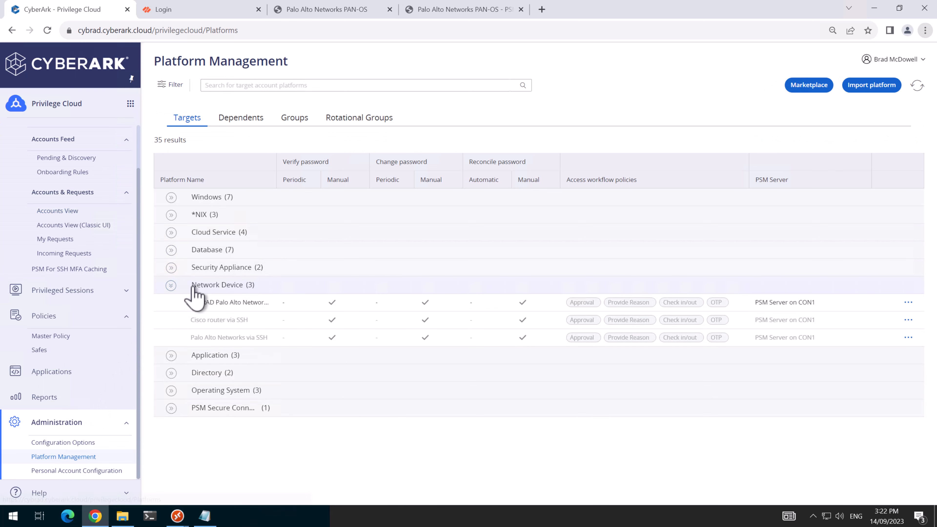
left_click(909, 303)
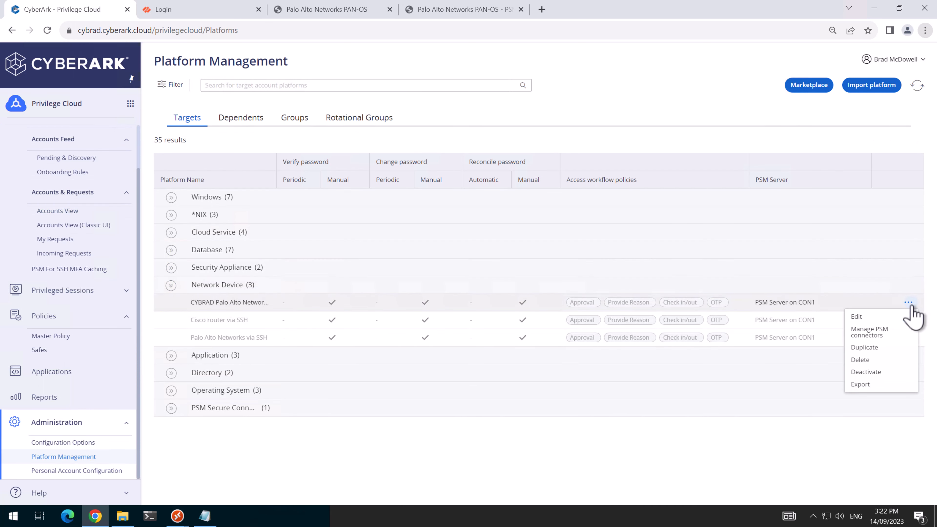
left_click(885, 317)
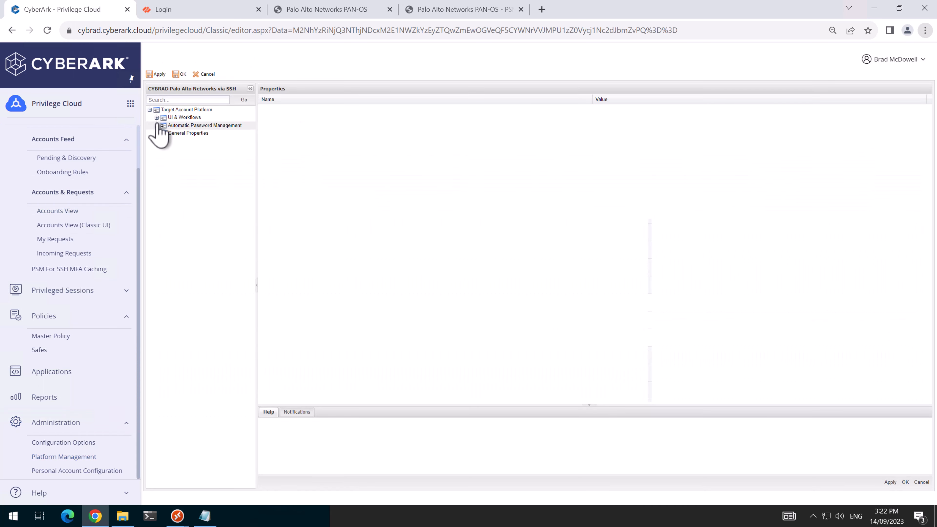
Step: Set PerformPeriodicChange to Yes in the platform's Password Change settings under Automatic Password Management and apply it
left_click(157, 125)
left_click(194, 156)
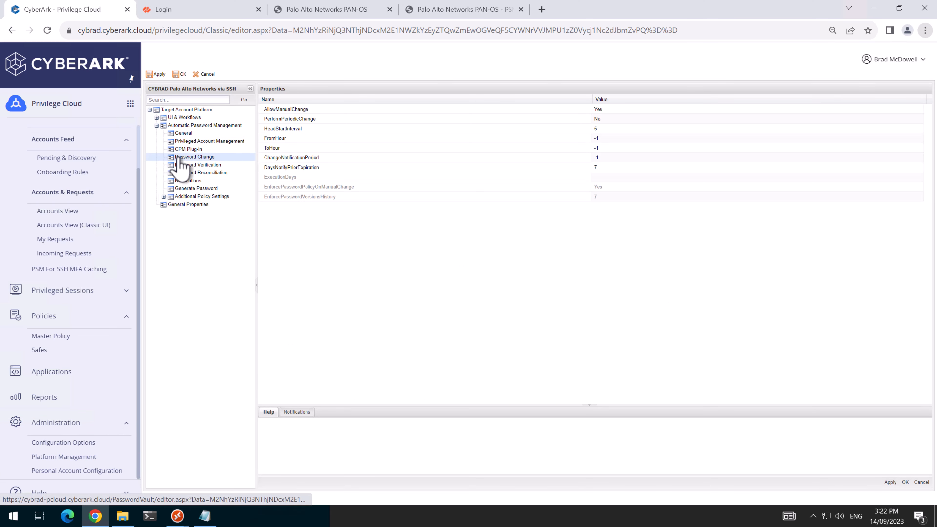
left_click(725, 122)
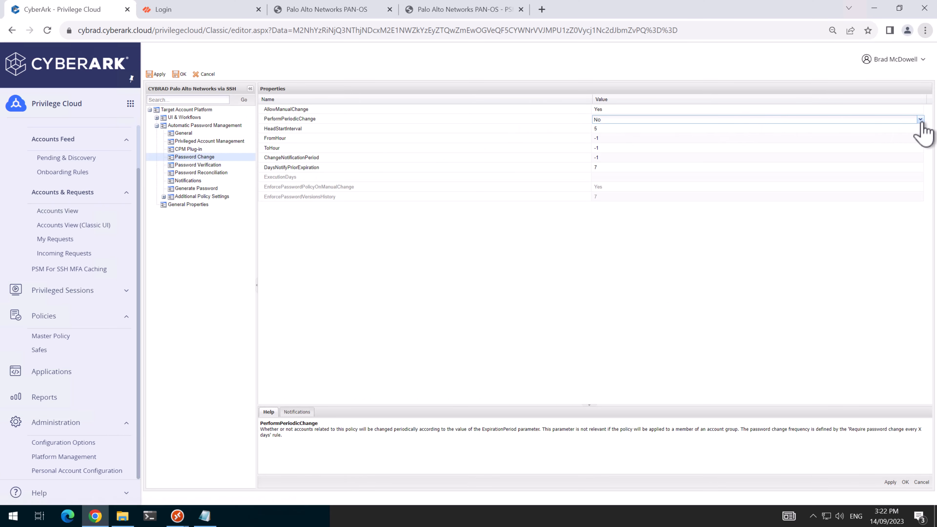
left_click(920, 119)
left_click(805, 128)
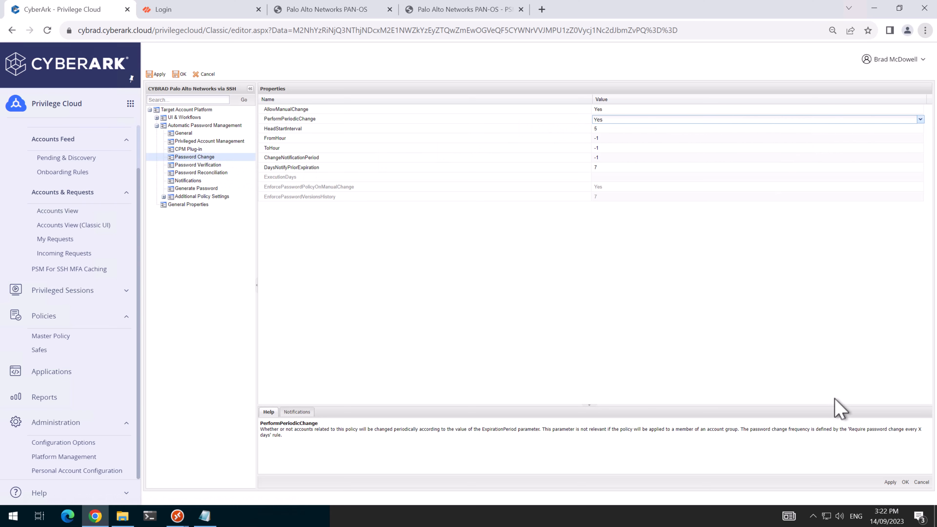
left_click(890, 482)
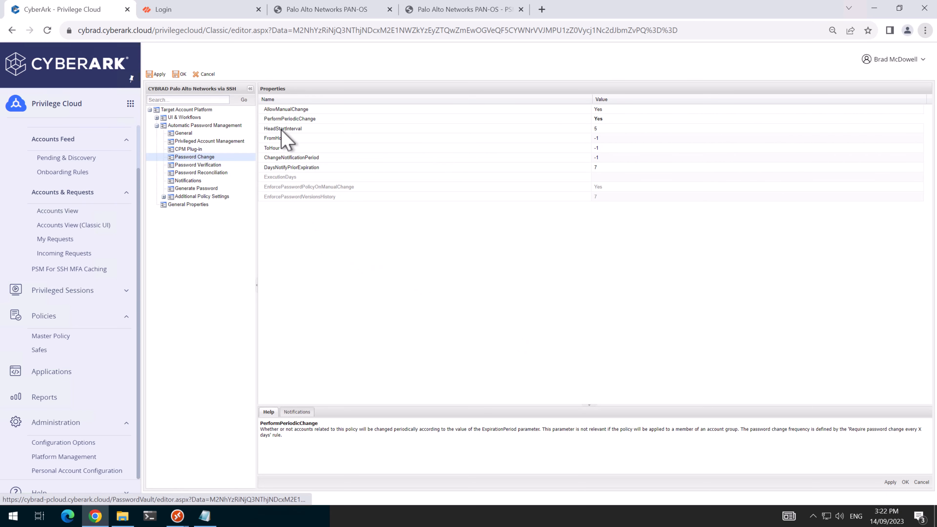
Step: Set VFPerformPeriodicVerification to Yes in the platform's Password Verification settings and apply the change
left_click(188, 165)
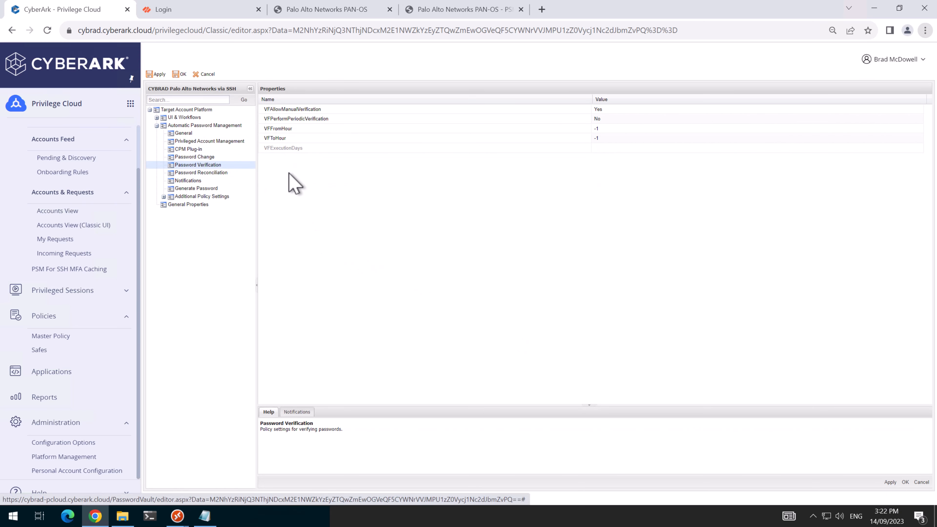
left_click(694, 119)
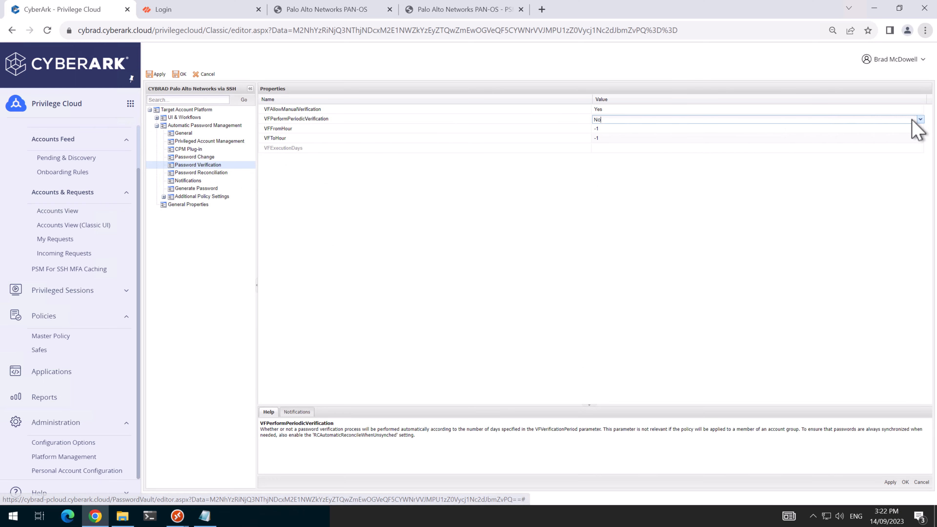
left_click(920, 119)
left_click(660, 129)
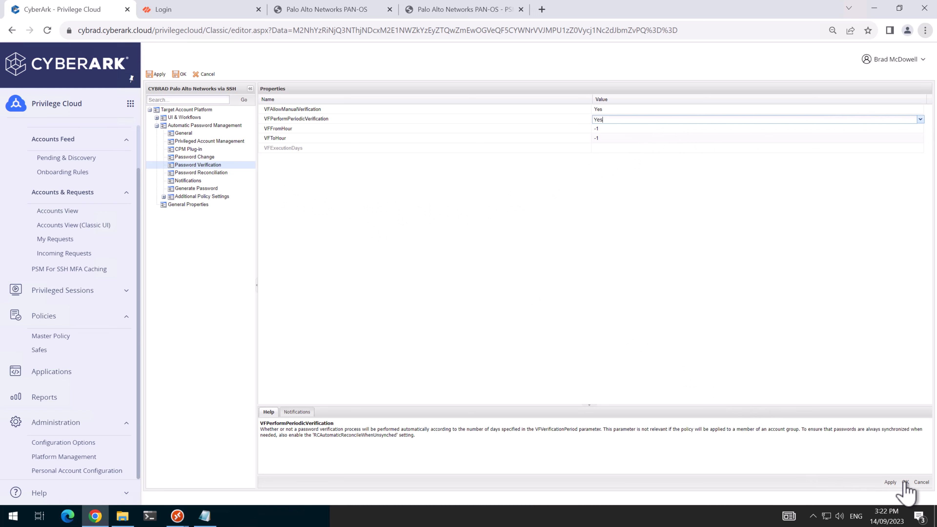
left_click(891, 482)
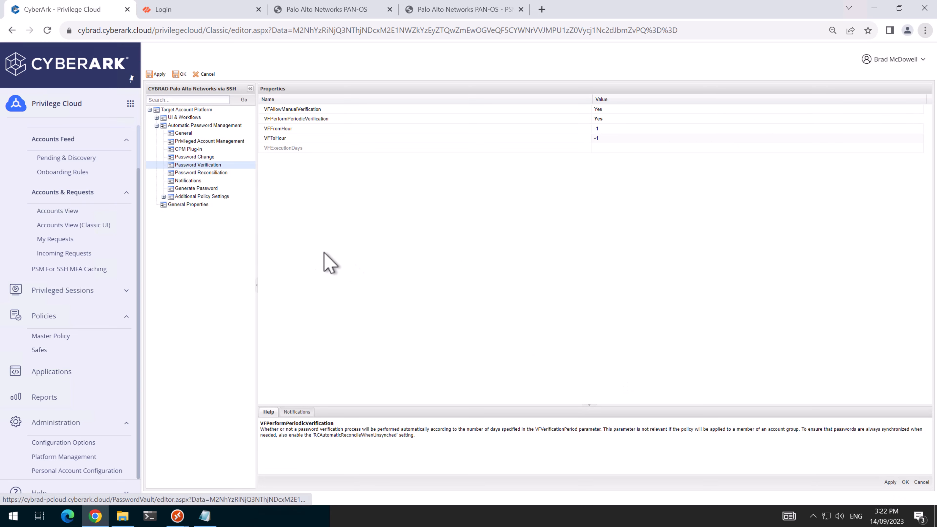
Step: Set PasswordLength to 20 in the platform's Generate Password rules and apply the change
left_click(202, 189)
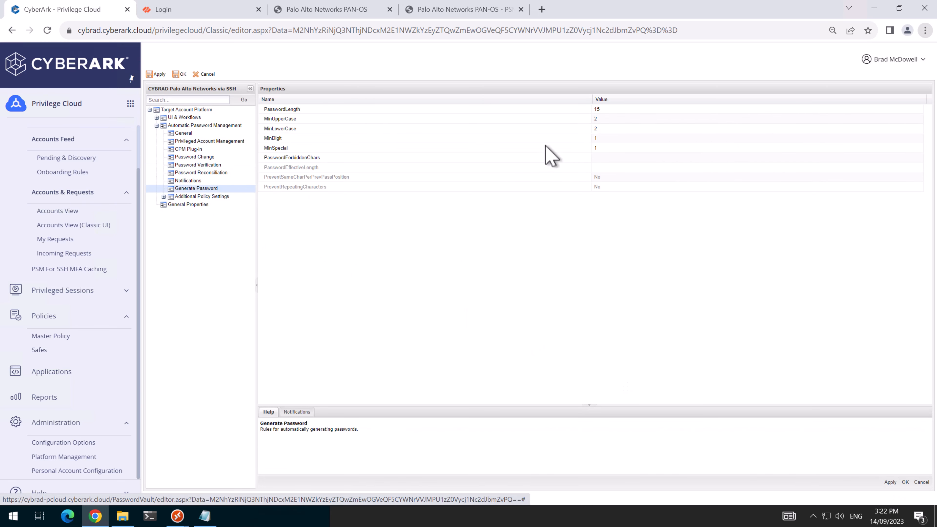
left_click(608, 110)
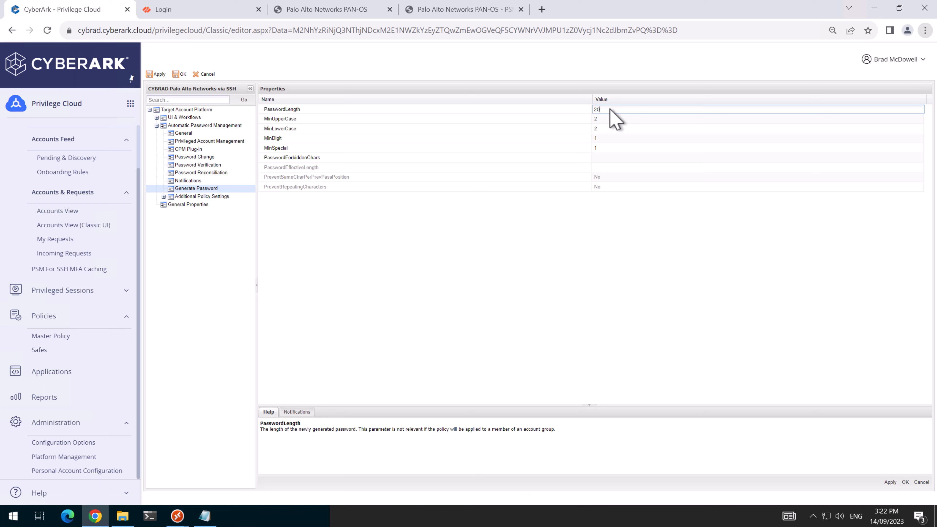
left_click(890, 482)
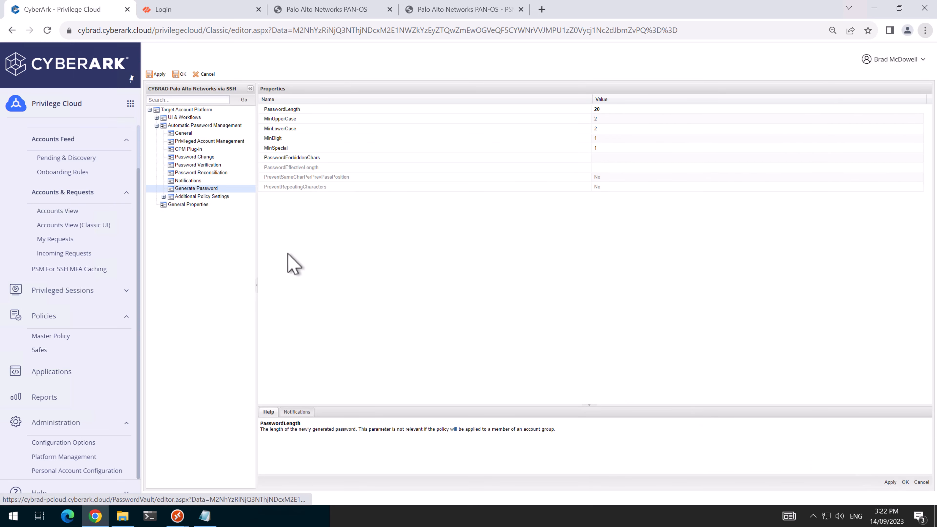
Step: Keep ChangePasswordInResetMode at Yes in the Additional Policy Settings, then save and close the platform
left_click(187, 198)
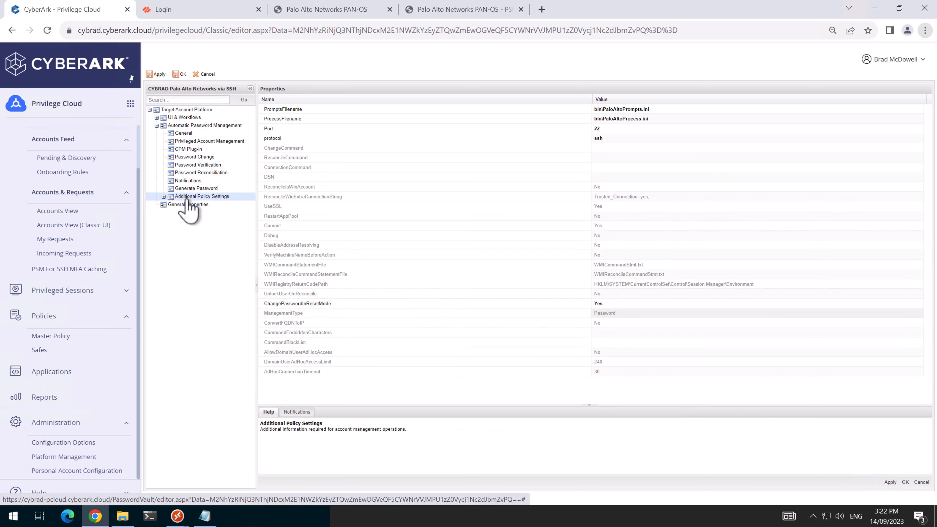
left_click(331, 306)
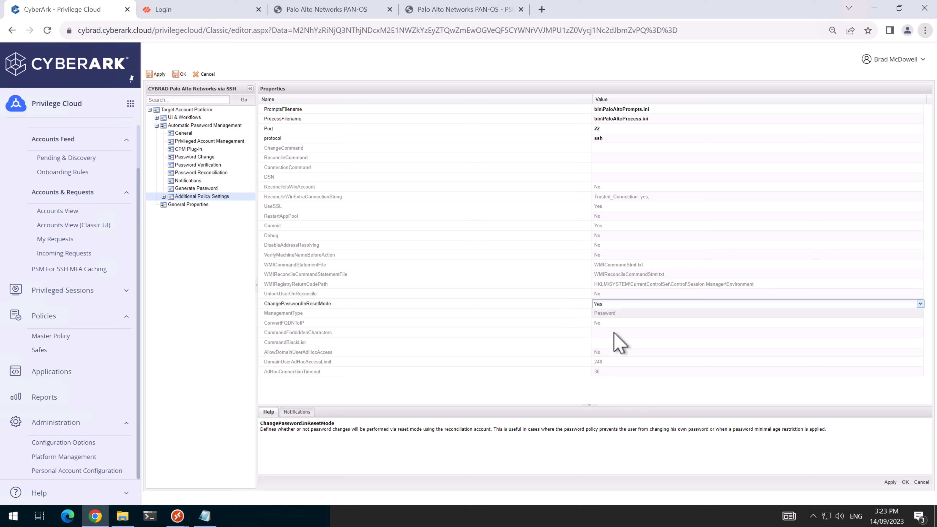
left_click(890, 482)
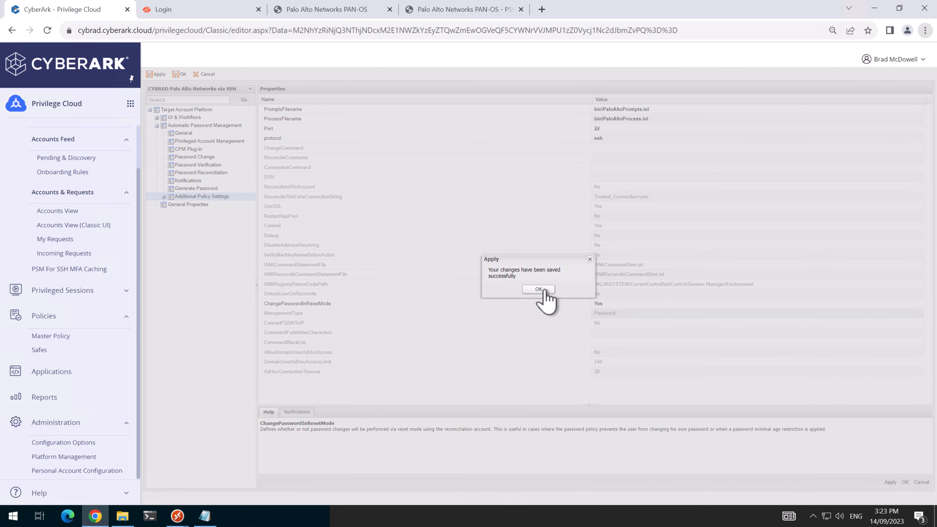
left_click(540, 292)
left_click(905, 482)
left_click(540, 293)
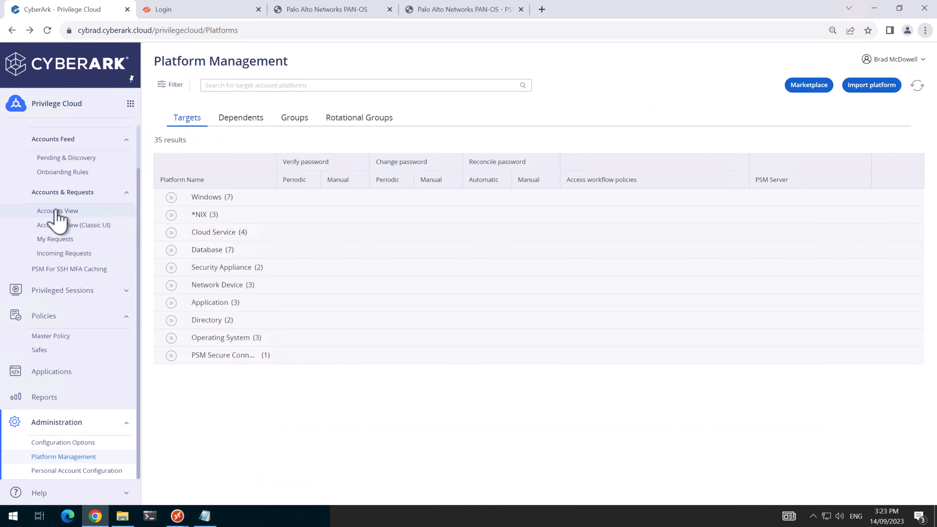
Step: Check the last verification of ca.reconcile and ca.superuser, and request a CPM change to a new random password for ca.superuser
left_click(54, 211)
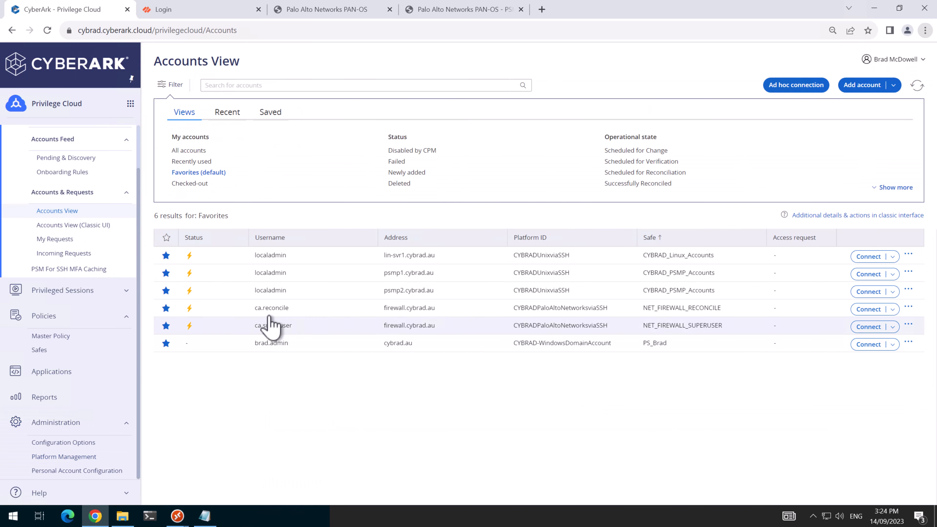
left_click(318, 310)
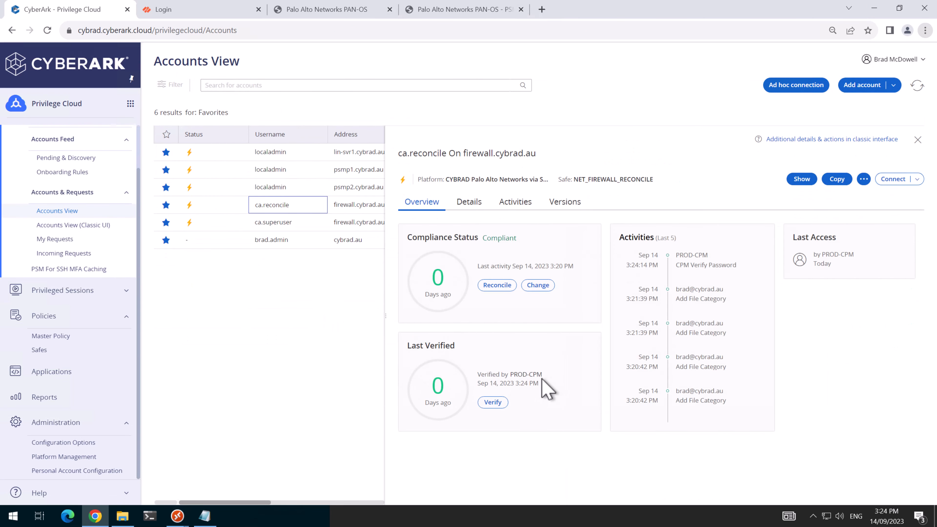
left_click(301, 225)
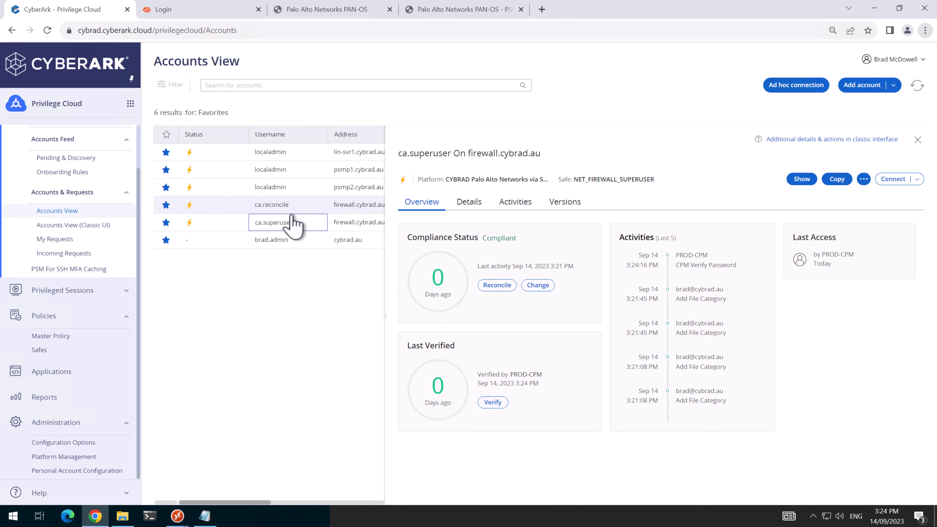
left_click(537, 287)
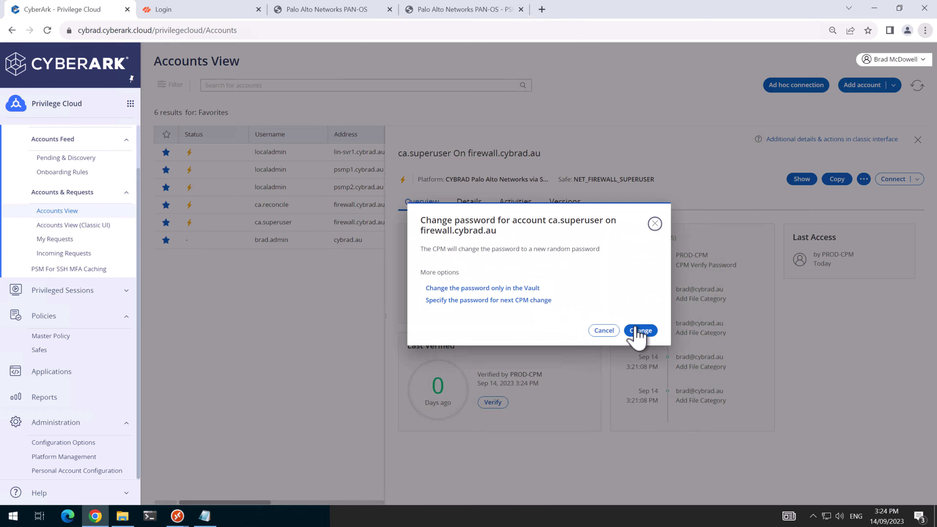
left_click(636, 328)
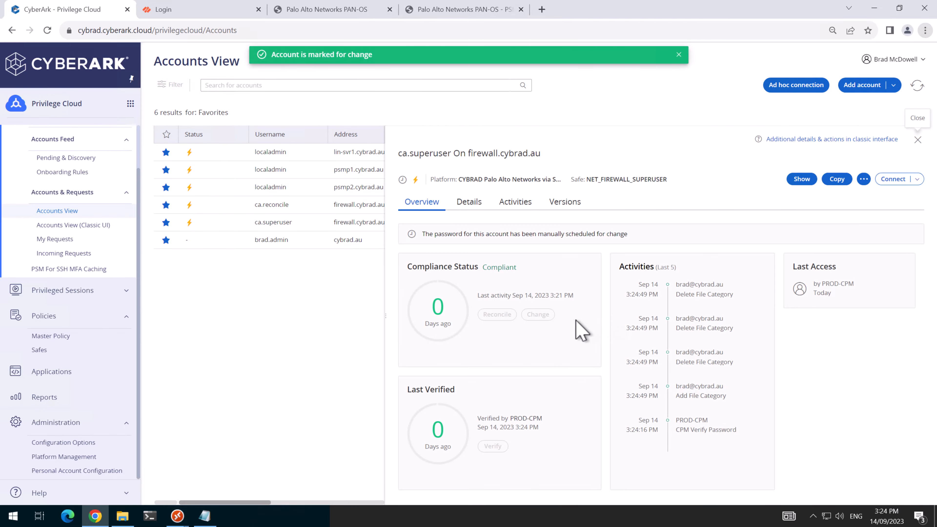
Step: Switch to the CON1 remote desktop session and restart the CyberArk Password Manager service
mouse_move(179, 515)
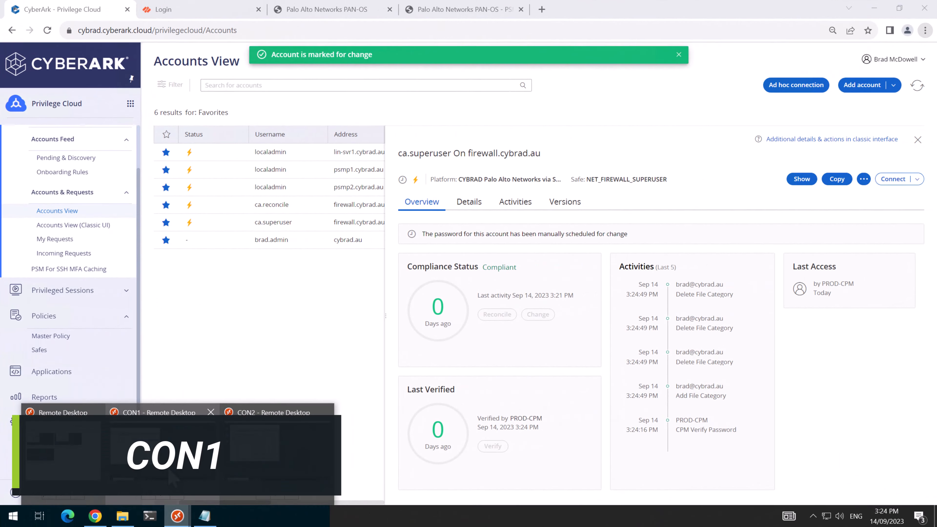
left_click(169, 471)
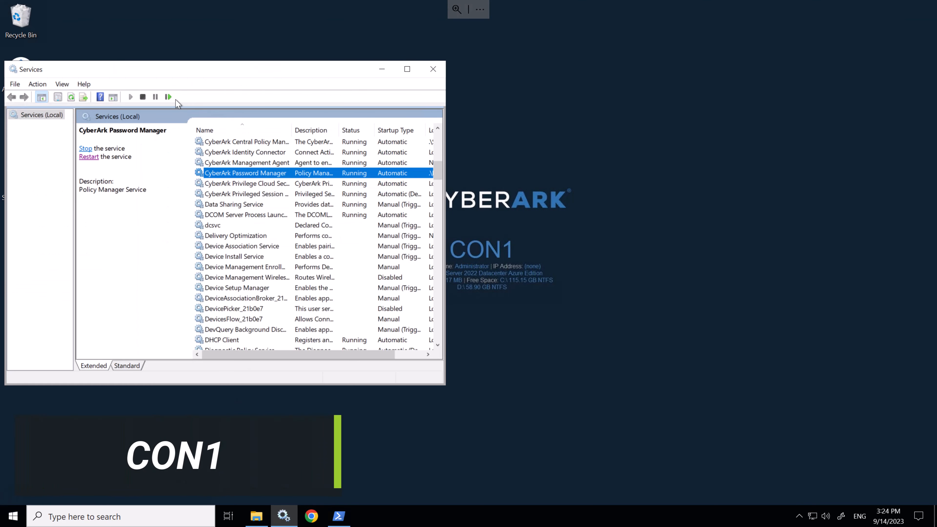
left_click(169, 97)
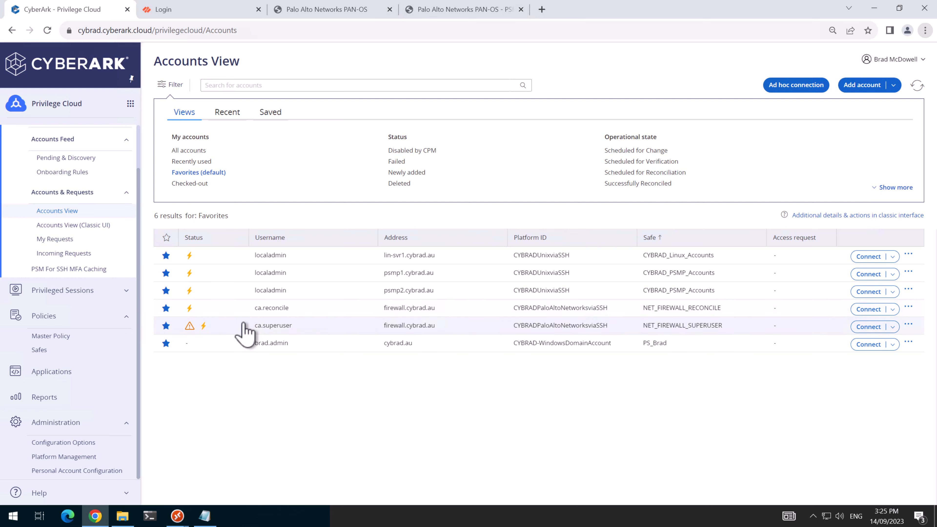
Step: Edit the CYBRAD Palo Alto Networks via SSH platform, set ChangePasswordInResetMode to No in Additional Policy Settings, and save it
left_click(75, 466)
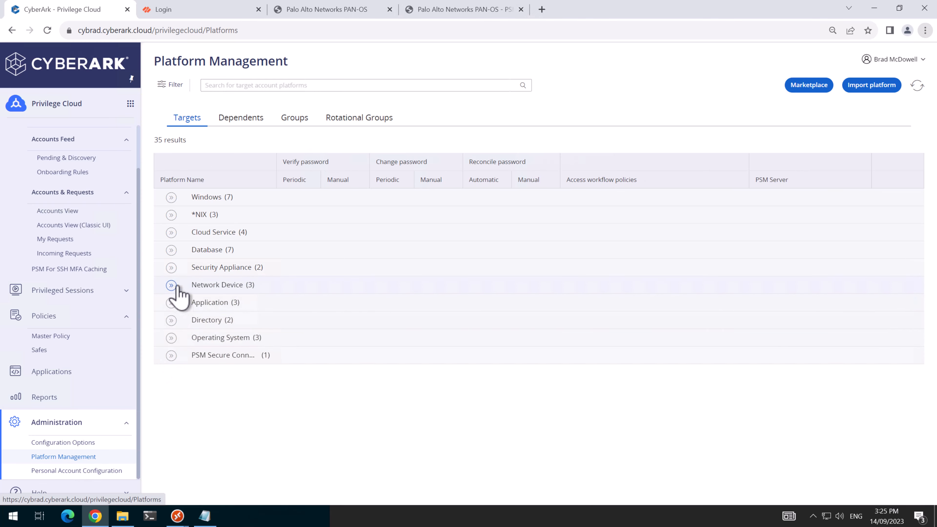
left_click(171, 286)
left_click(908, 301)
left_click(880, 318)
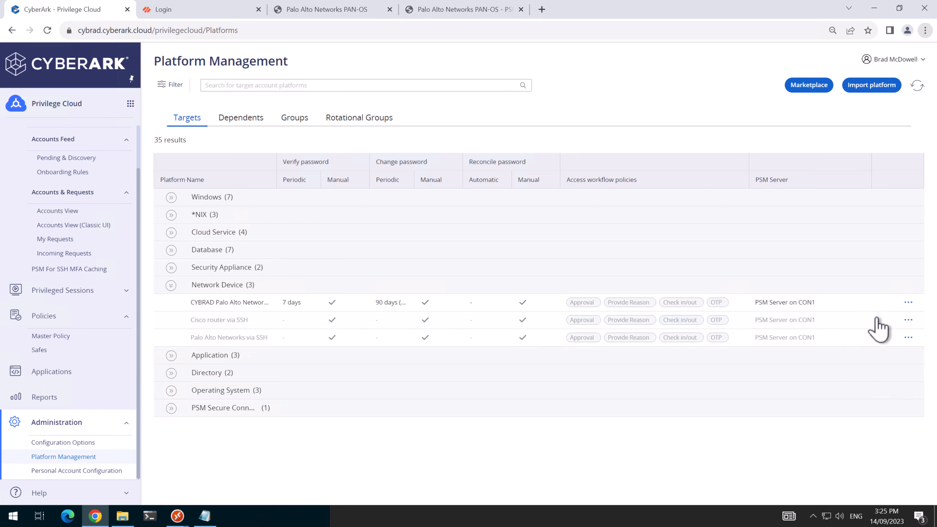
left_click(192, 197)
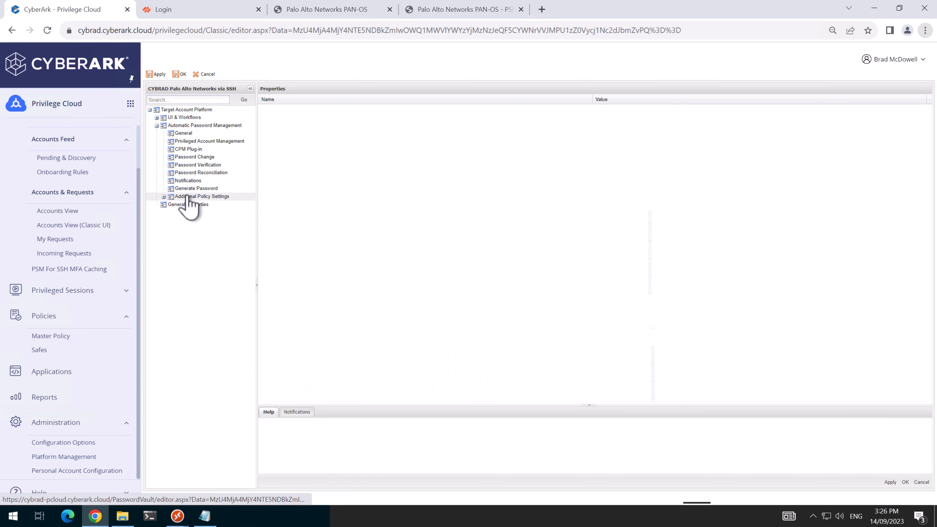
left_click(629, 305)
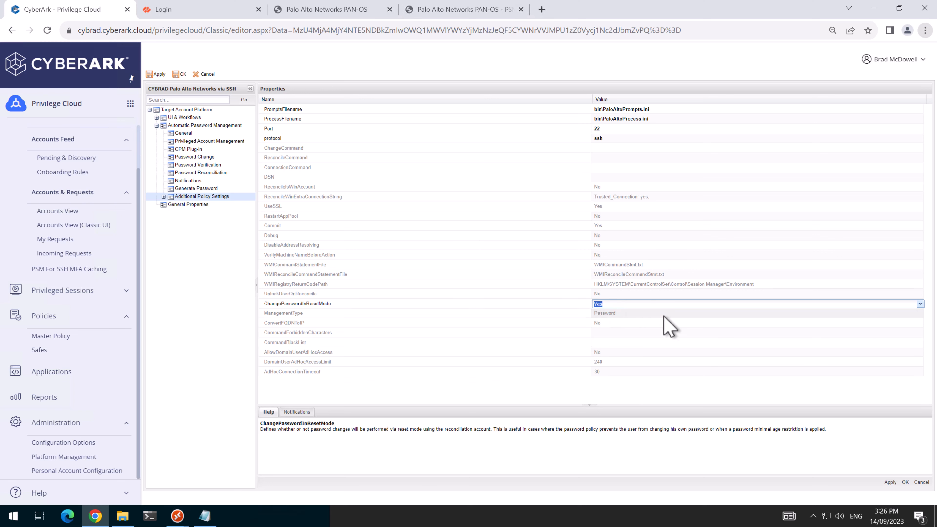
type("No")
left_click(891, 484)
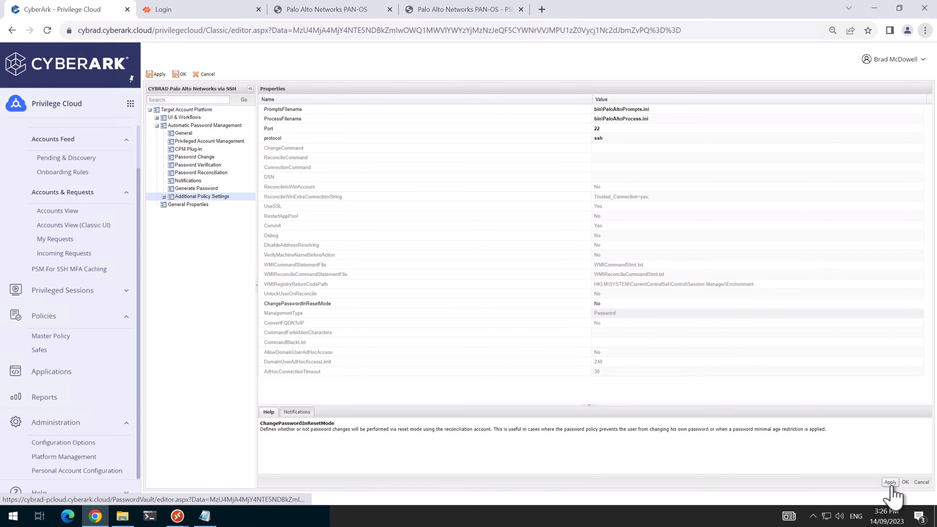
left_click(906, 484)
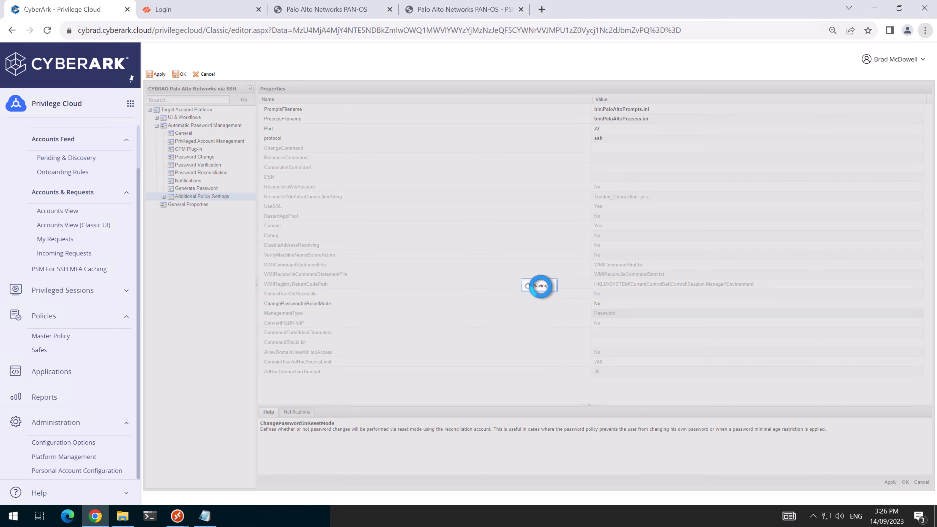
Step: Request another CPM password change for the ca.superuser firewall account, using a new random password
left_click(80, 211)
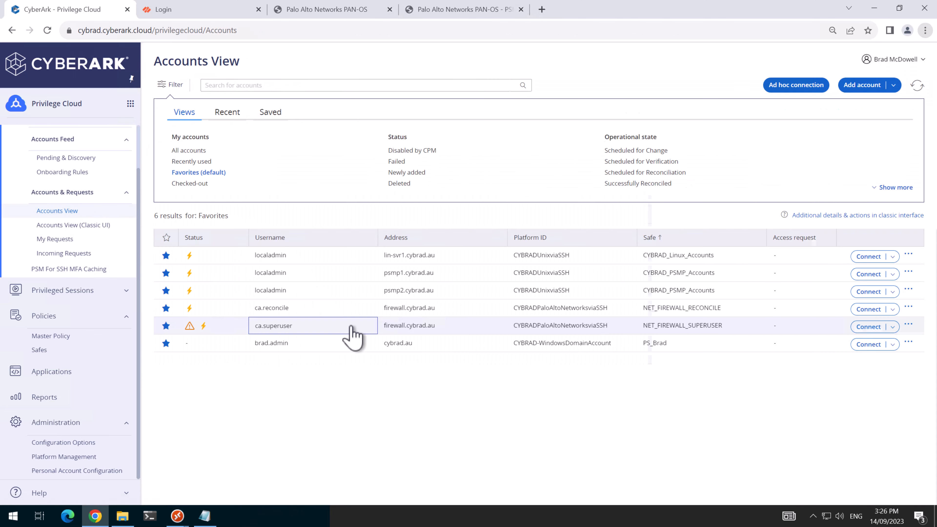
left_click(349, 327)
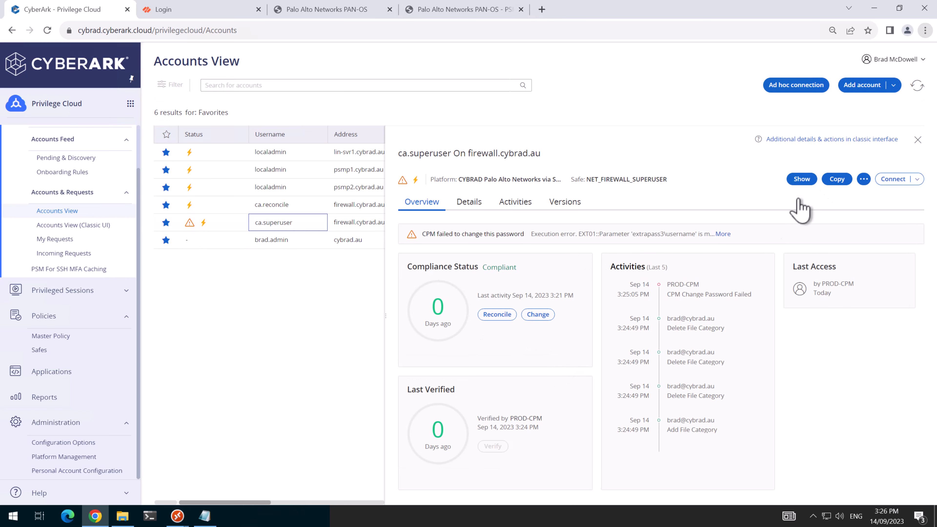
left_click(538, 314)
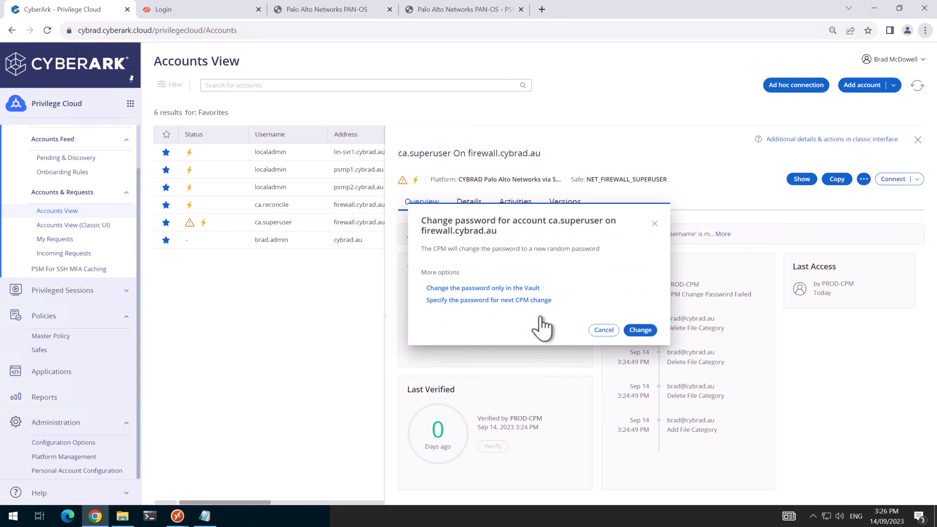
left_click(643, 329)
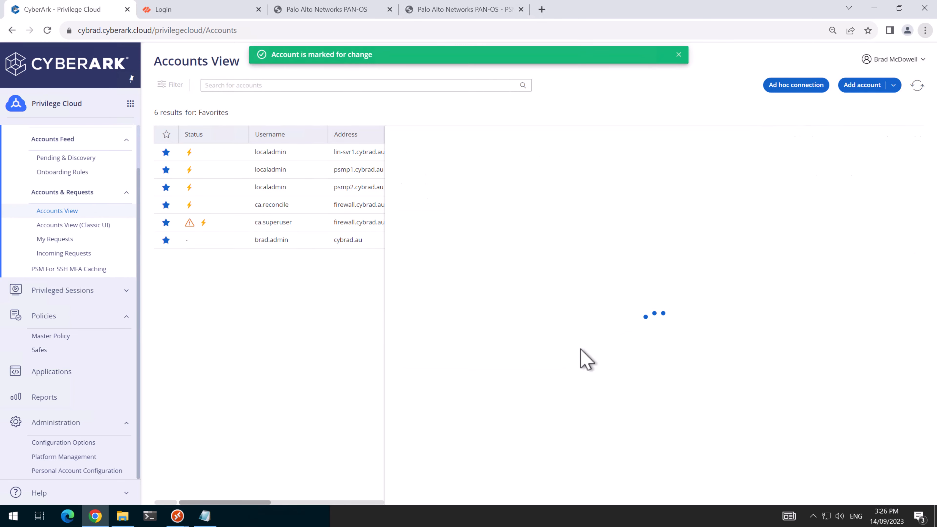
Step: Refresh the favorite accounts and examine ca.superuser's status and recent activities for the password change
left_click(918, 140)
left_click(917, 85)
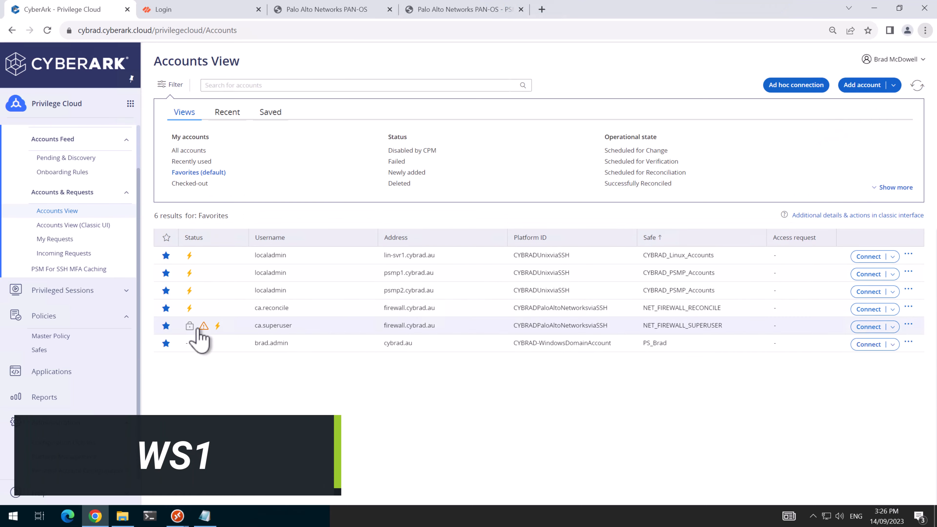
mouse_move(190, 327)
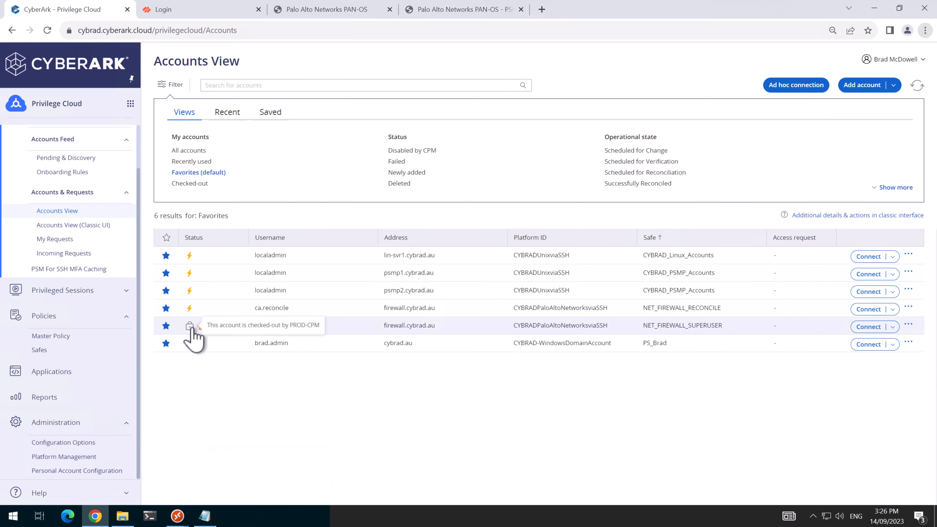
left_click(300, 326)
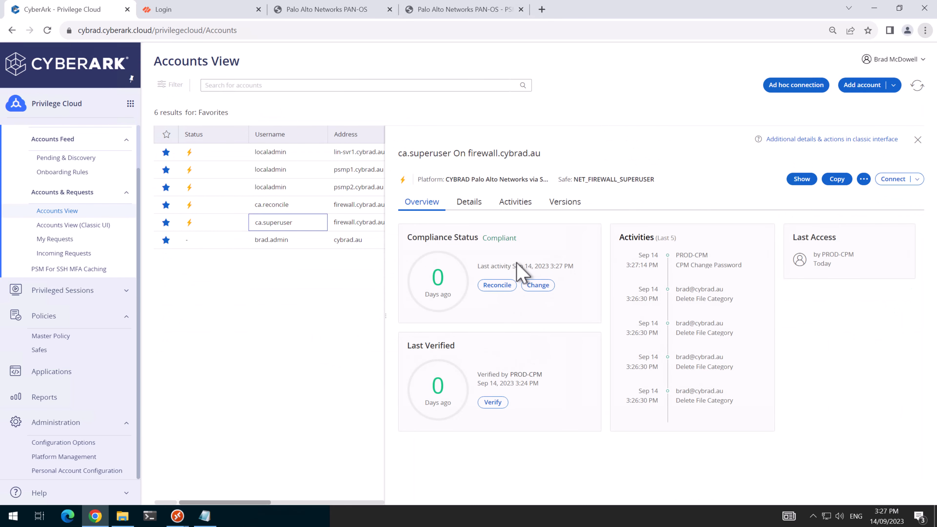
Step: Edit the CYBRAD Palo Alto Networks via SSH platform, set ChangePasswordInResetMode to Yes in Additional Policy Settings, and save it
left_click(79, 457)
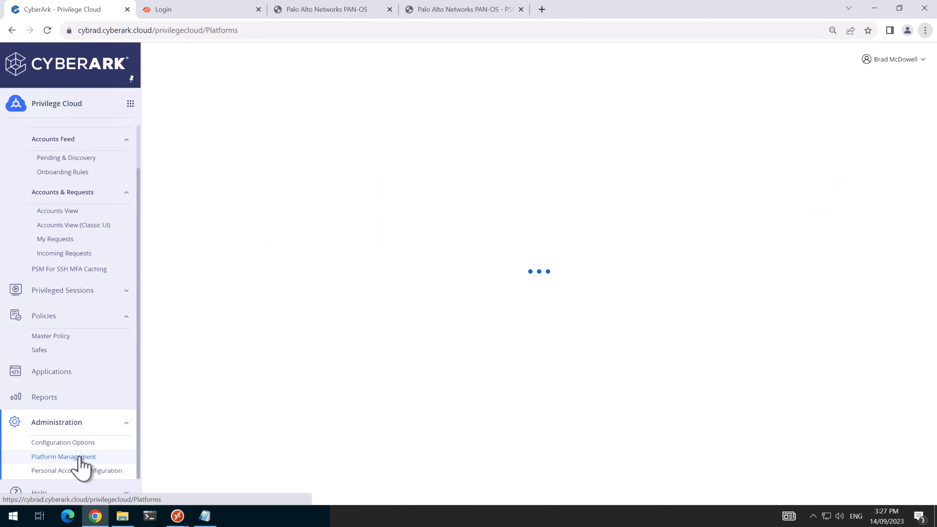
left_click(172, 287)
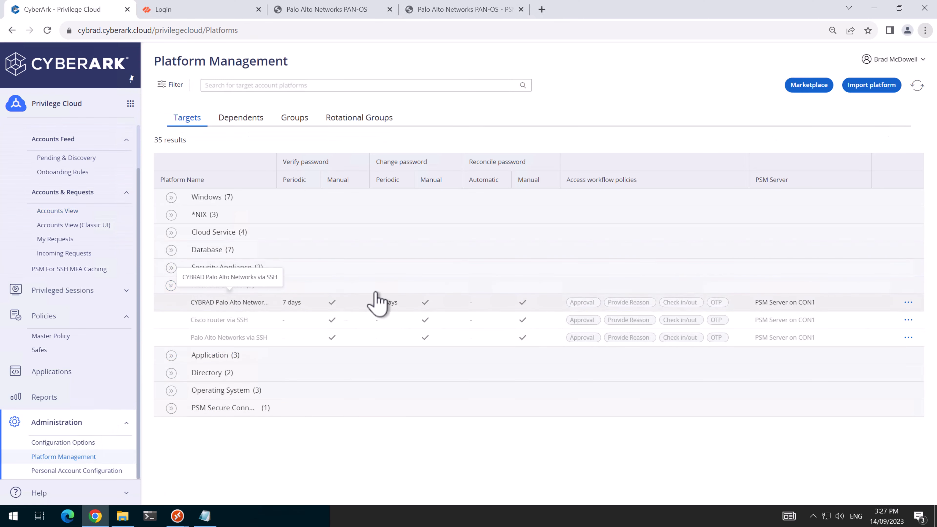
left_click(908, 303)
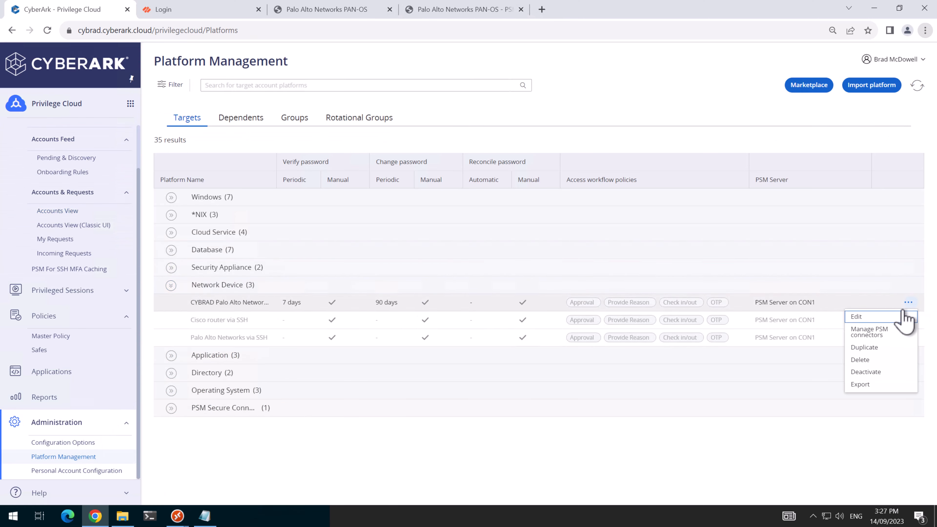
left_click(880, 321)
left_click(157, 126)
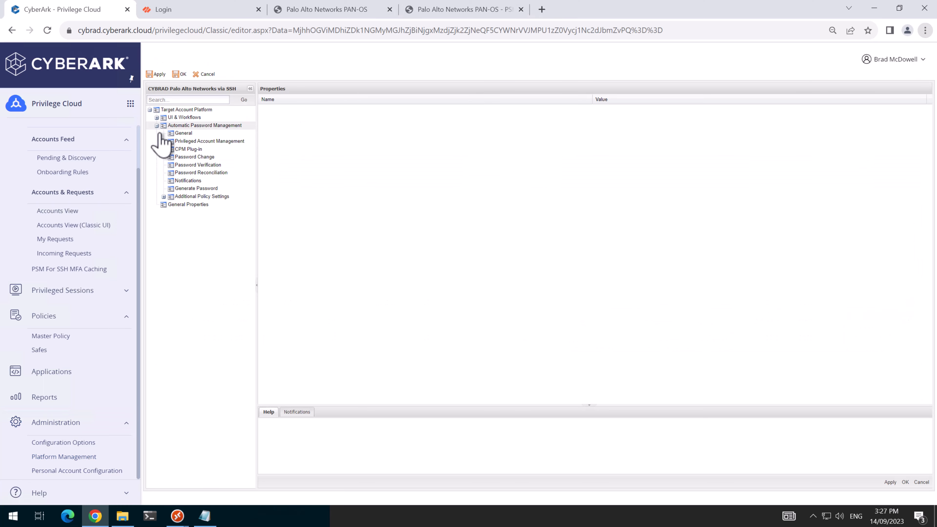
left_click(189, 198)
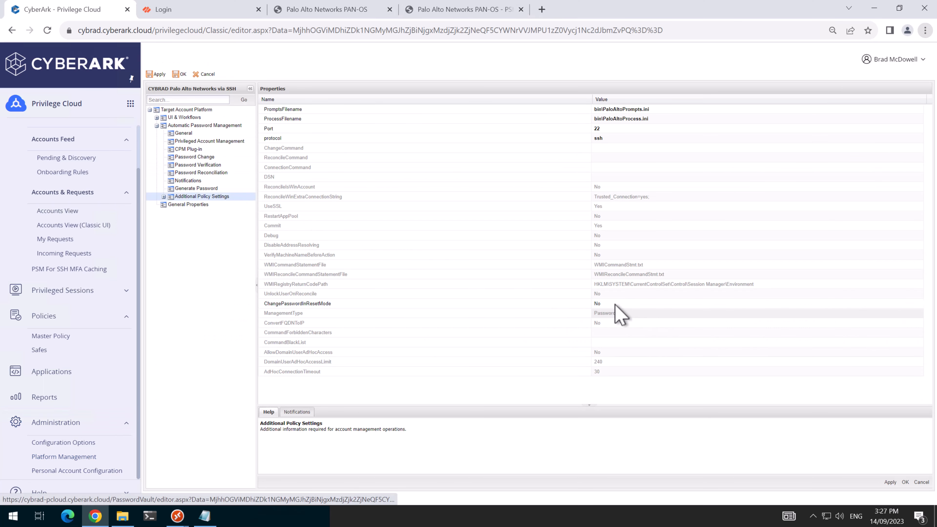
left_click(628, 304)
left_click(921, 304)
left_click(817, 313)
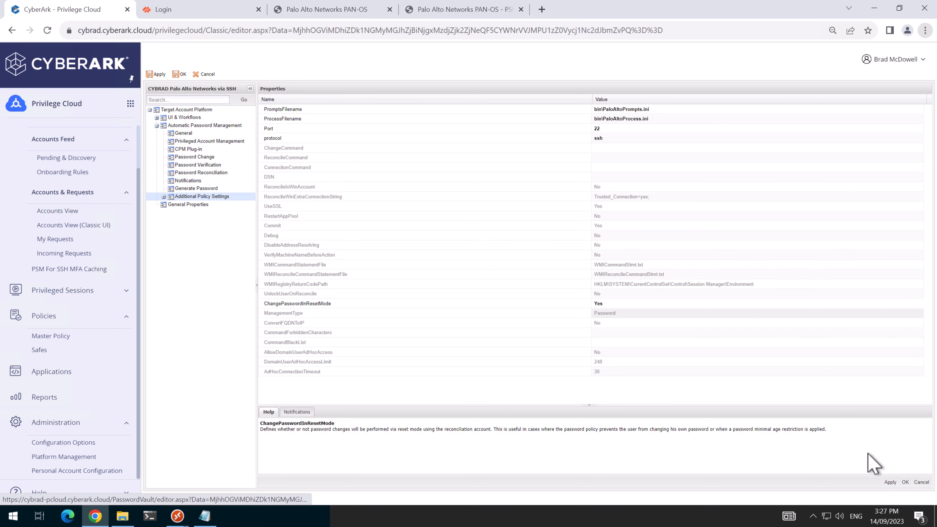
left_click(905, 480)
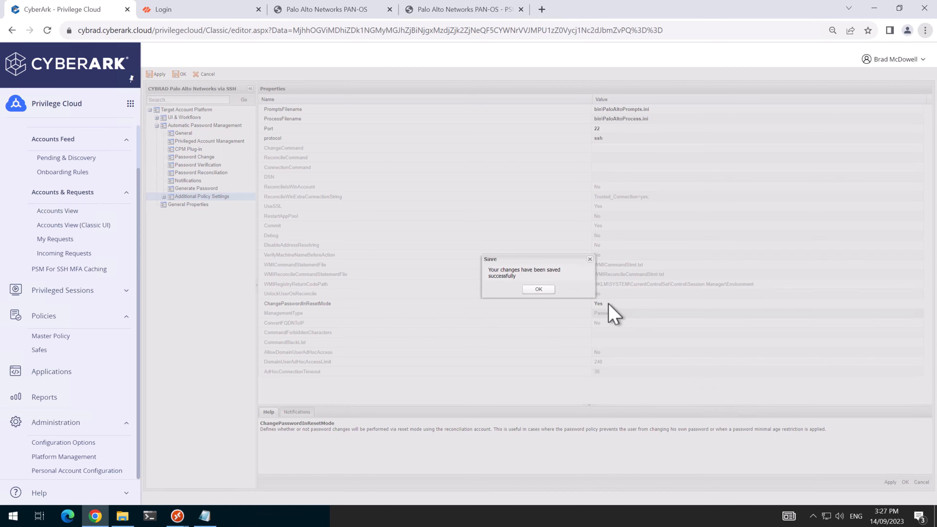
left_click(539, 289)
Step: Link ca.reconcile on firewall.cybrad.au as the reconcile account of ca.superuser, finding it with the search text ca.rec
left_click(59, 211)
left_click(324, 327)
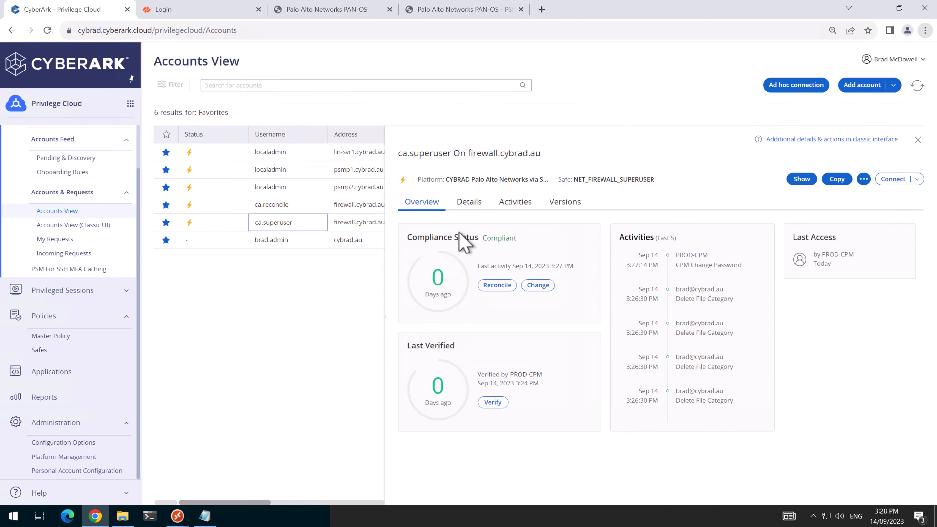
left_click(469, 202)
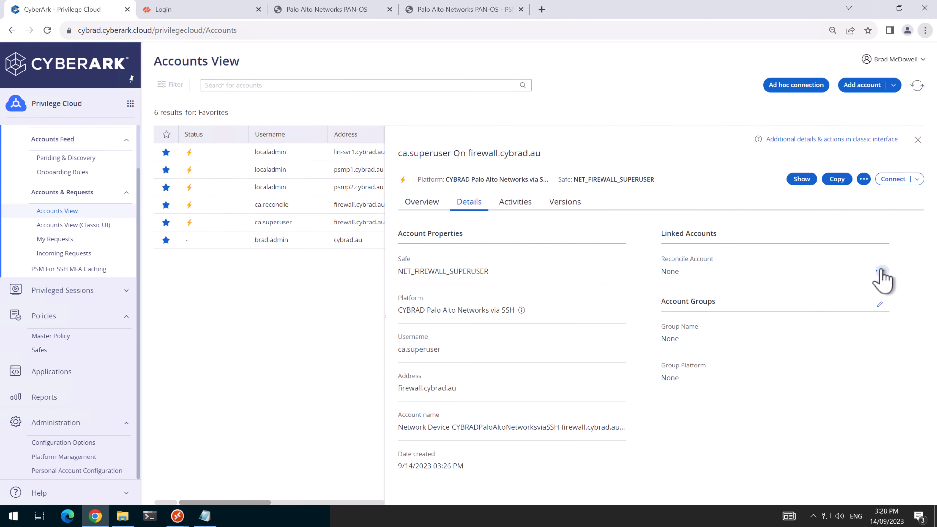
left_click(881, 272)
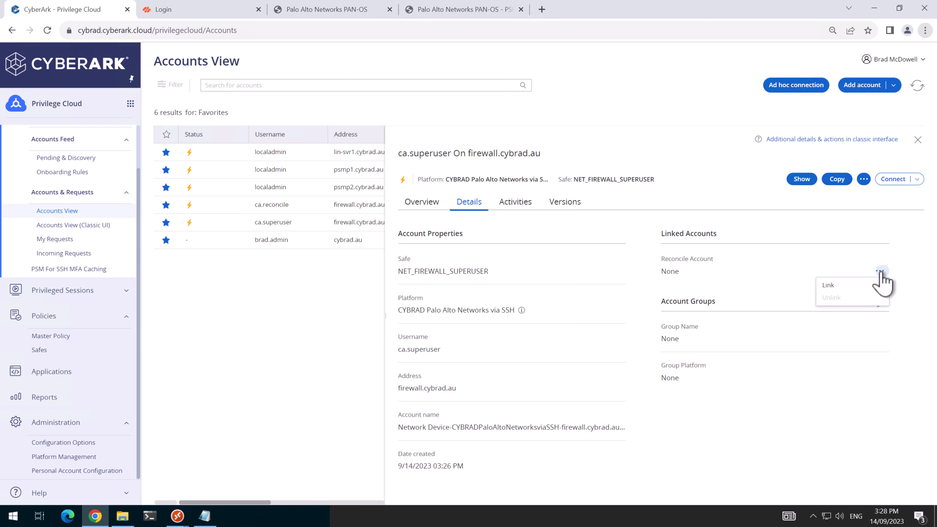
left_click(865, 284)
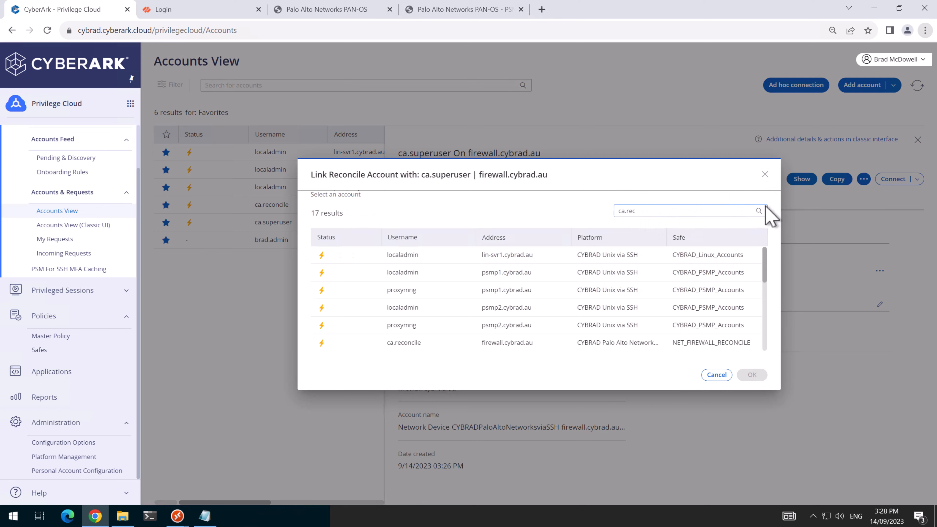
left_click(759, 211)
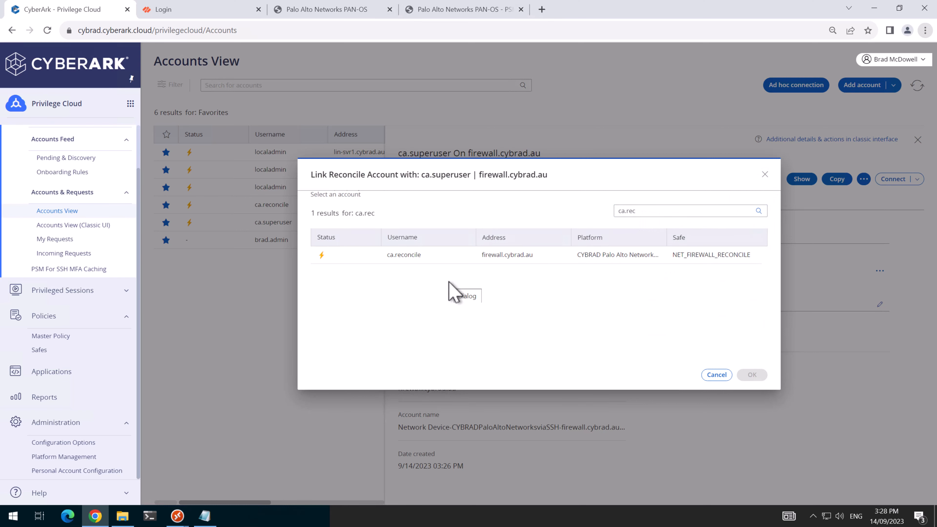
left_click(444, 260)
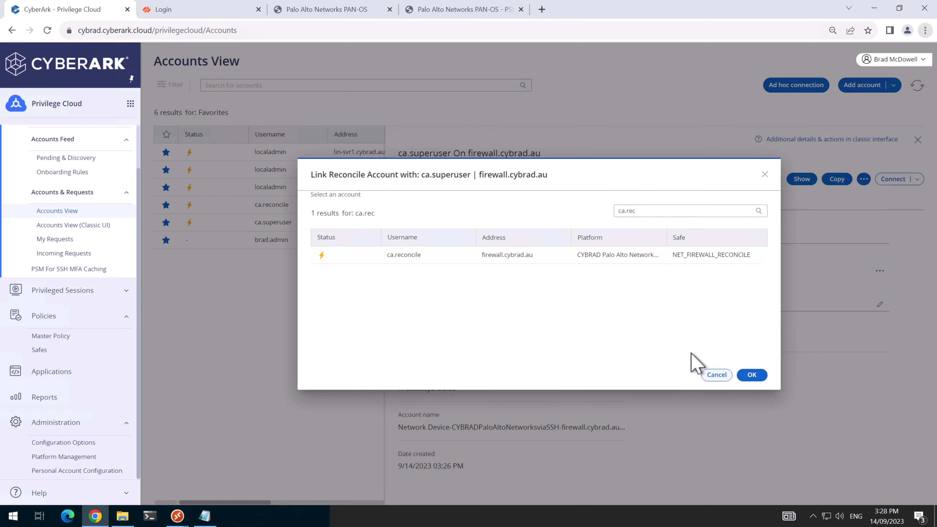
left_click(755, 376)
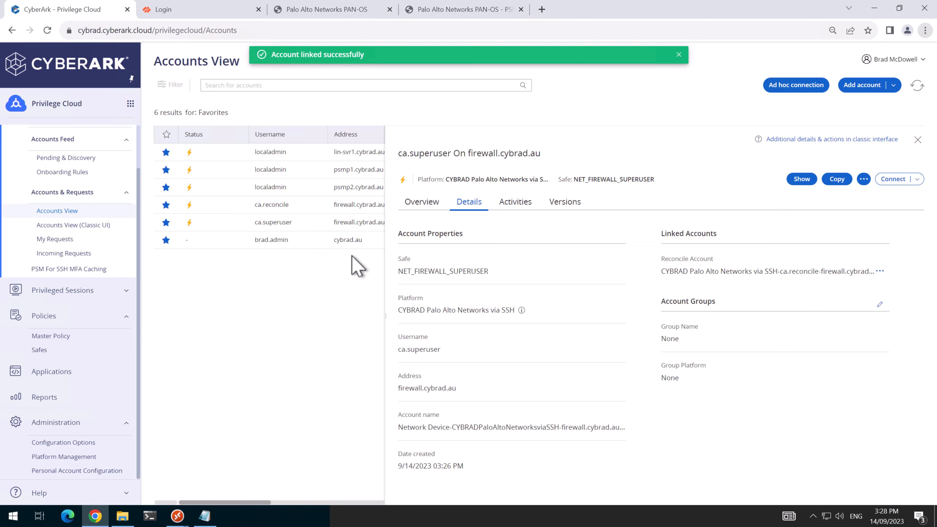
Step: Link ca.superuser as the reconcile account of ca.reconcile, finding it with the search text ca.super, and close the account details
left_click(300, 207)
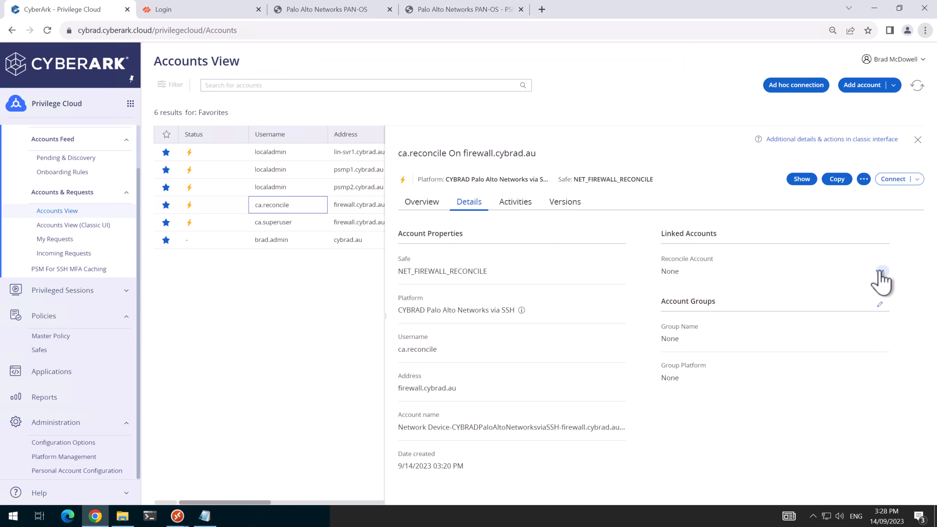
left_click(880, 272)
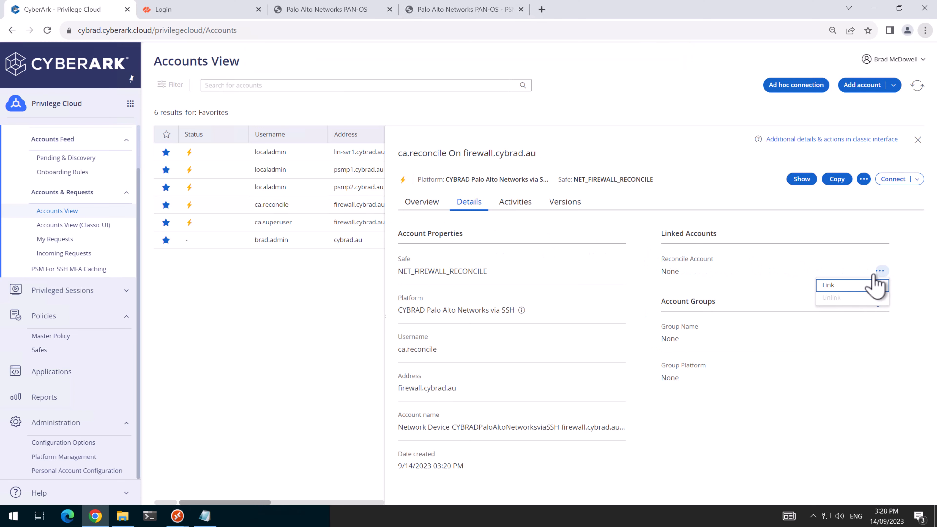
left_click(845, 289)
type("ca.super")
left_click(759, 211)
left_click(395, 257)
left_click(752, 375)
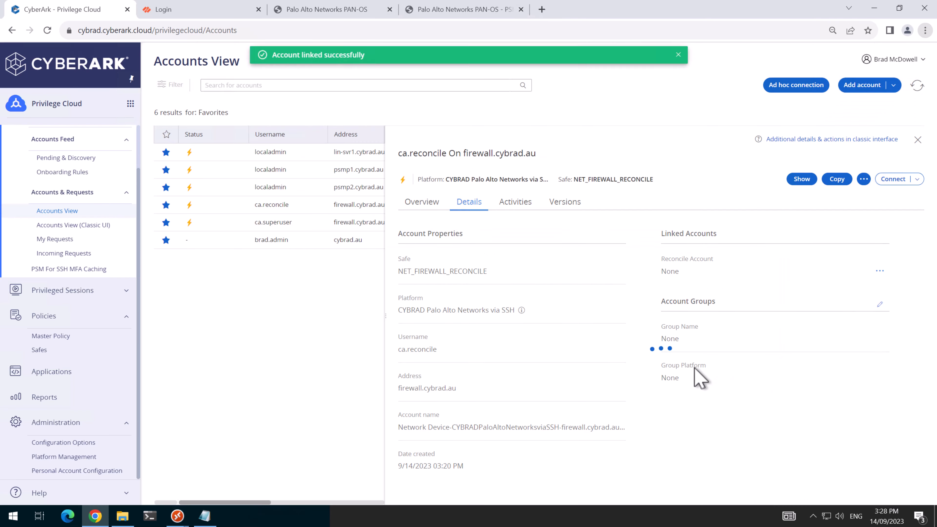
left_click(918, 139)
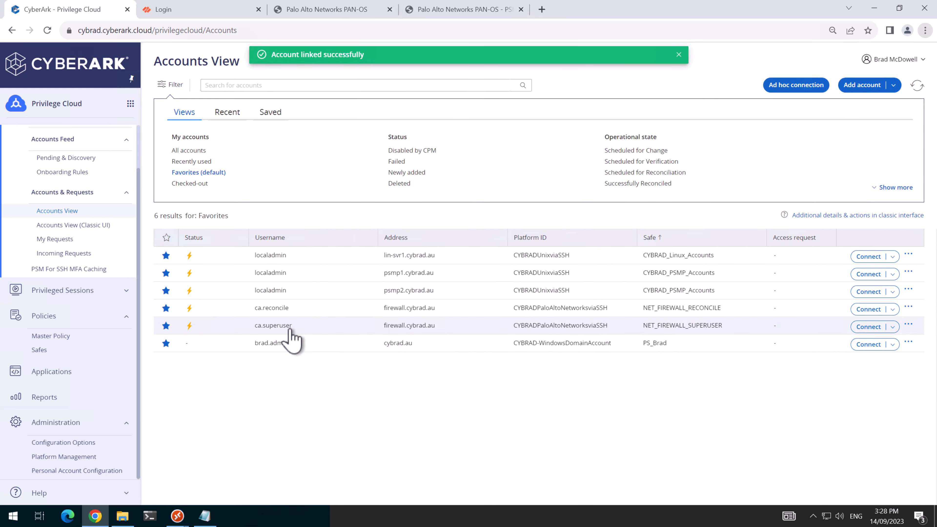
Step: Request a CPM password change for the ca.superuser account on firewall.cybrad.au
left_click(292, 332)
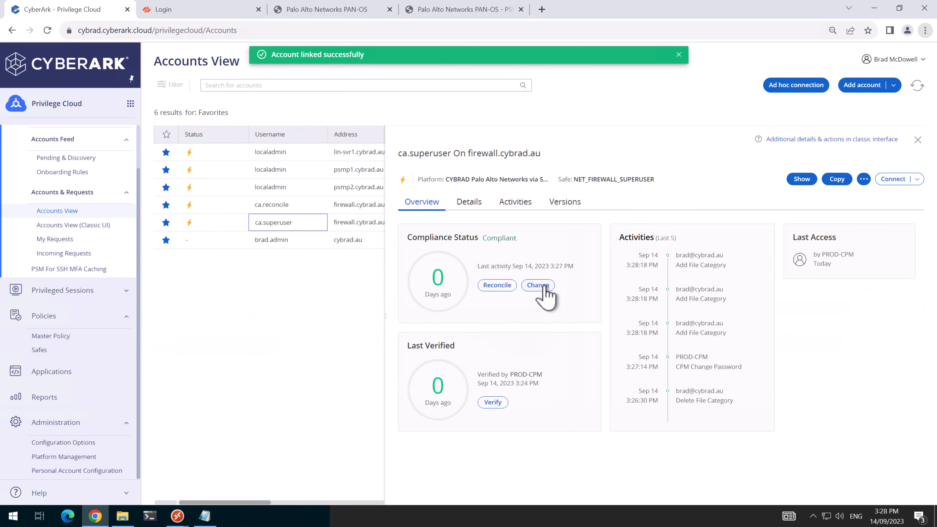
left_click(541, 287)
left_click(635, 330)
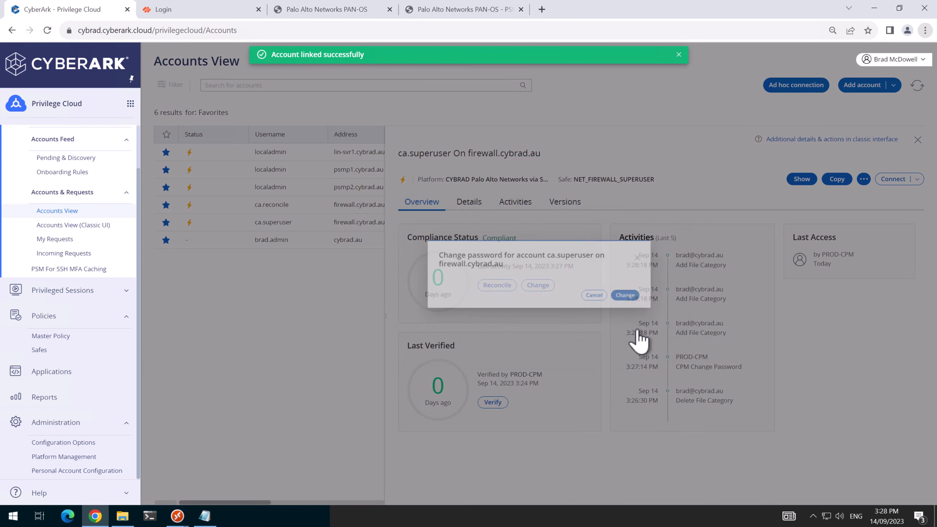
Step: Refresh the favorite accounts and examine the status and details of ca.superuser for the password change
left_click(917, 85)
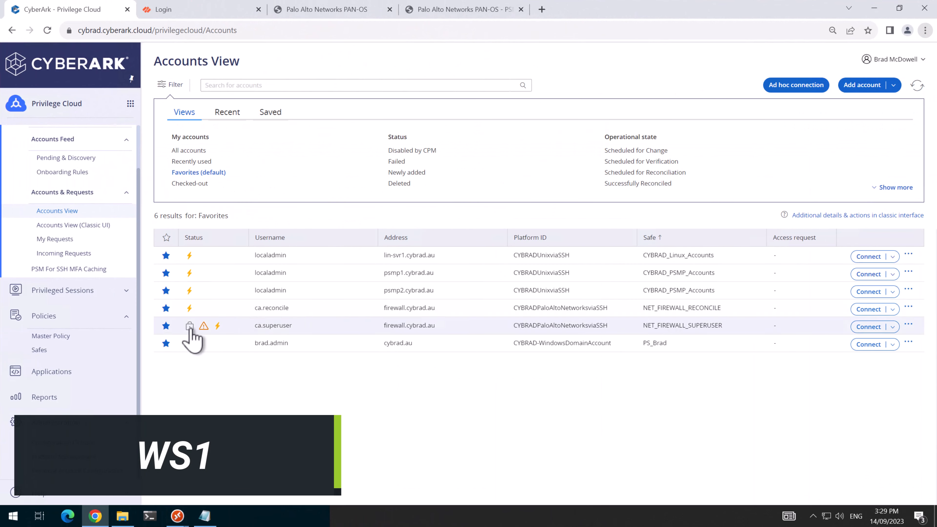
mouse_move(190, 328)
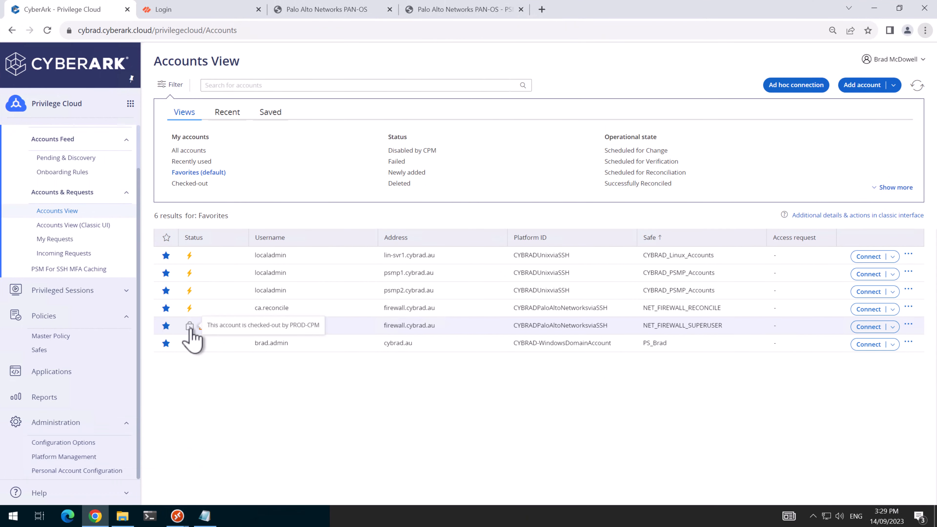
left_click(293, 326)
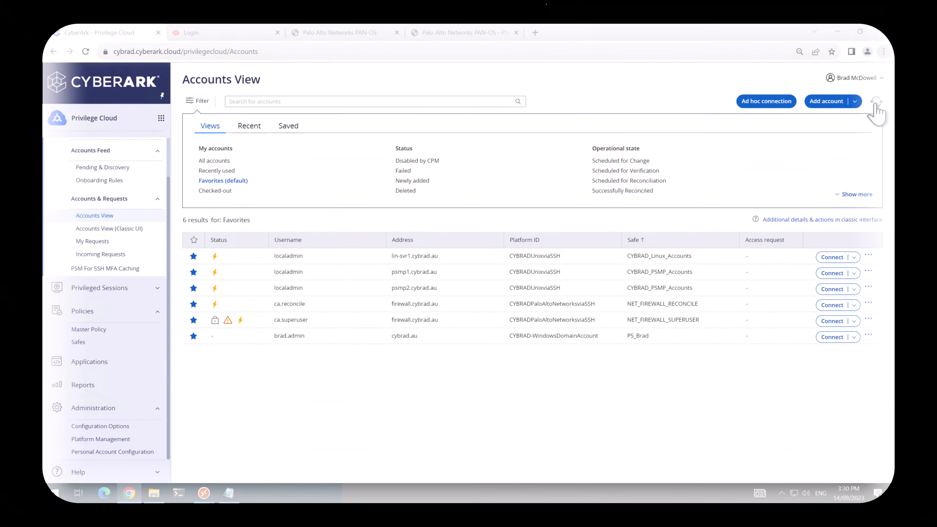
left_click(918, 85)
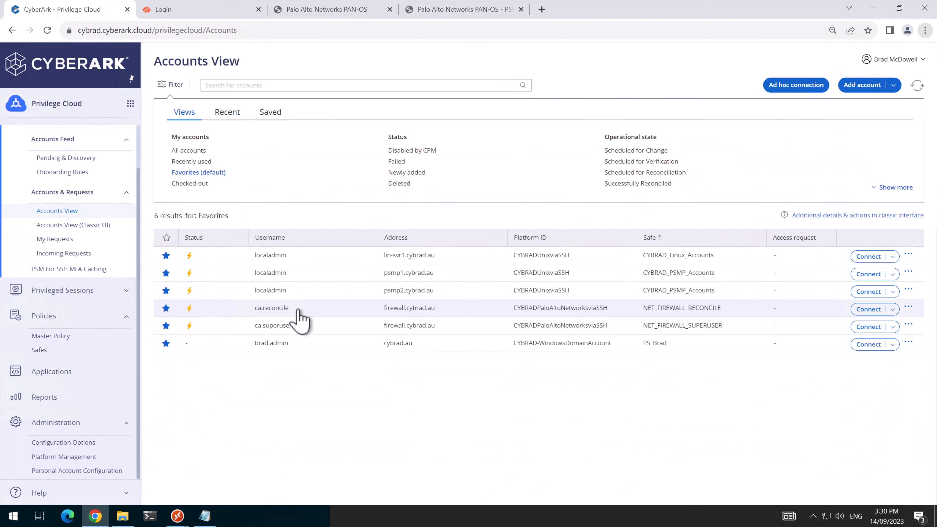
Step: Review the ca.reconcile and ca.superuser accounts and start a password change for ca.reconcile
left_click(298, 311)
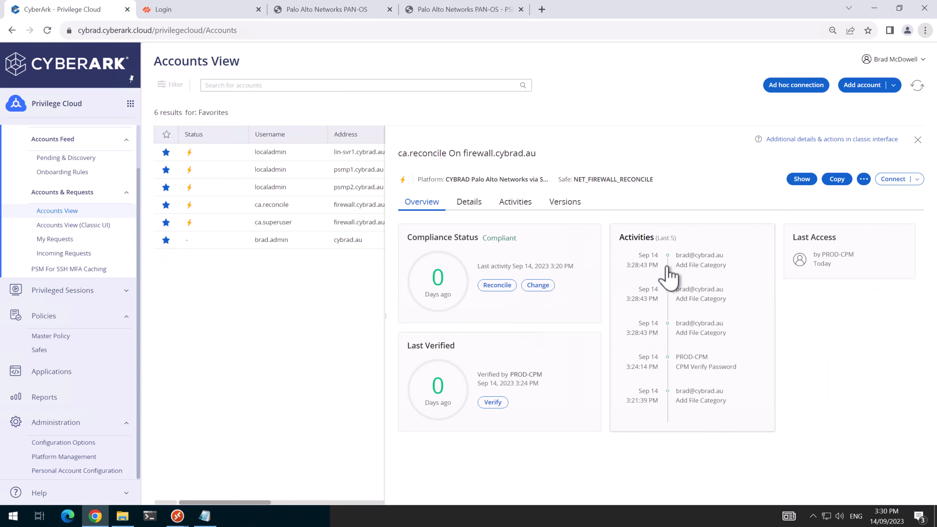
left_click(297, 221)
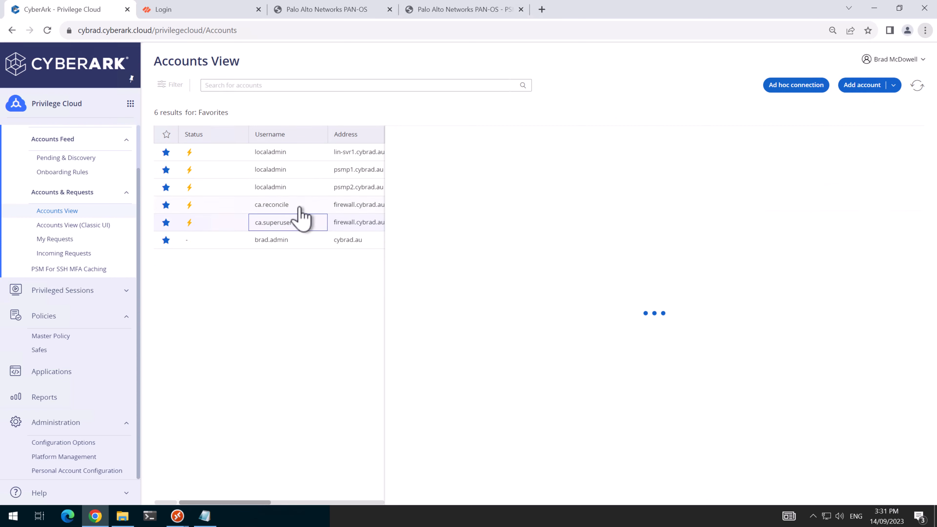
left_click(299, 206)
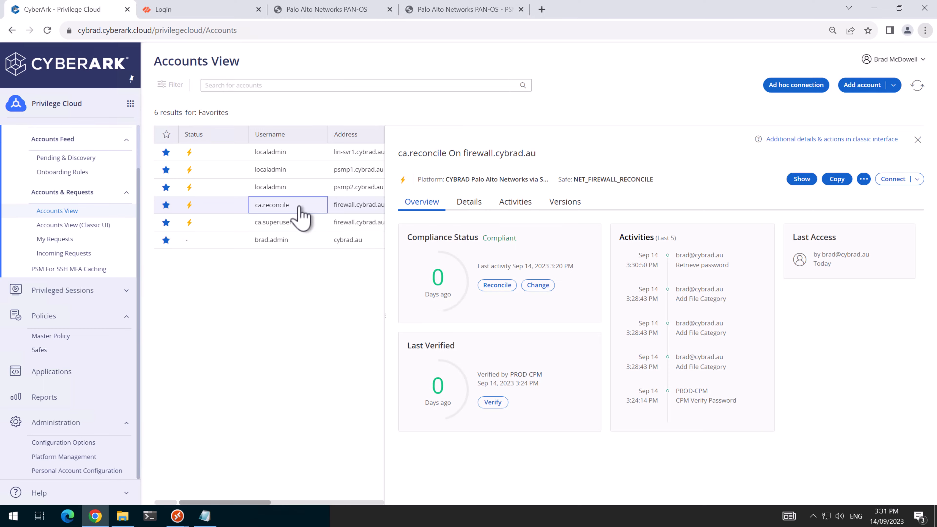
left_click(538, 286)
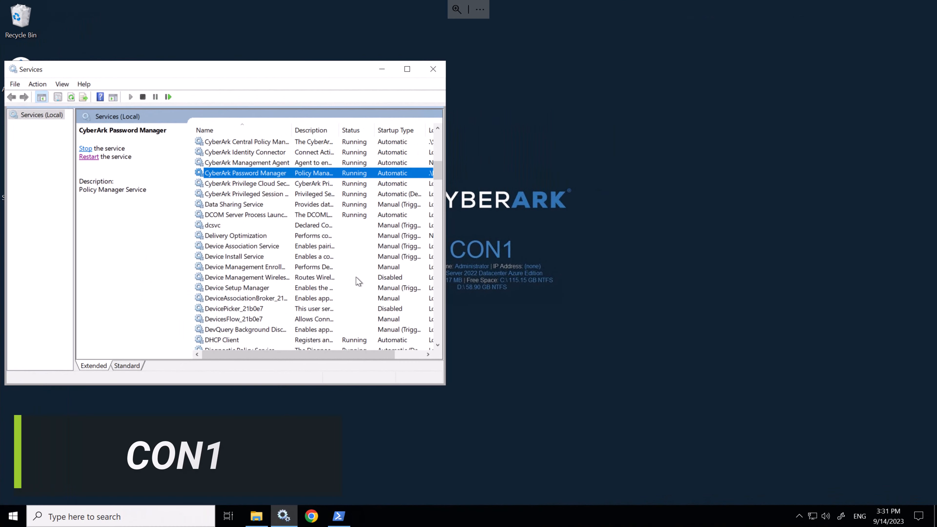
Step: Restart the CyberArk Password Manager service on CON1 and examine ca.reconcile's password change status in Privilege Cloud
left_click(168, 97)
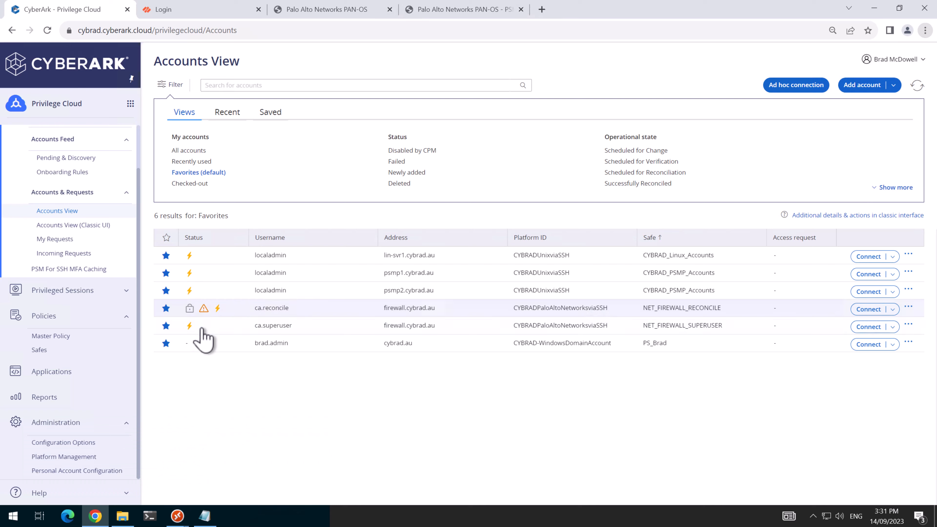
left_click(201, 309)
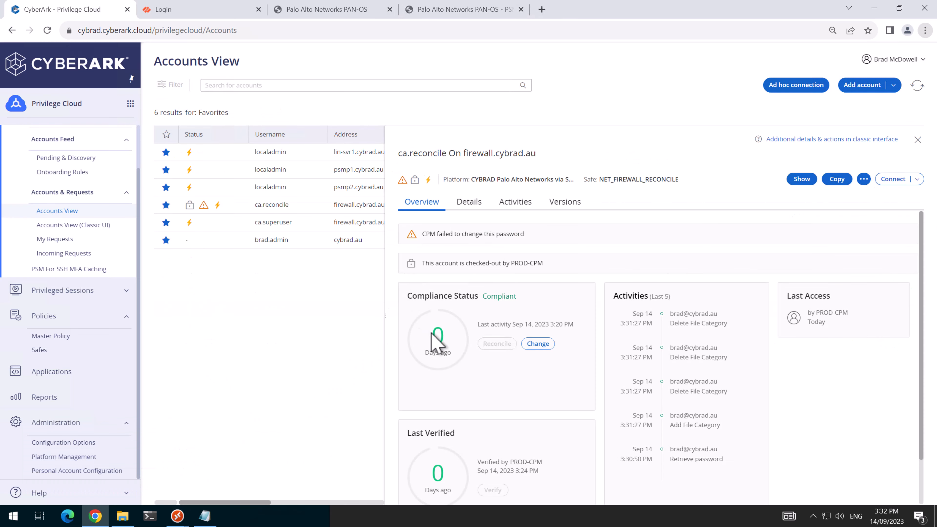
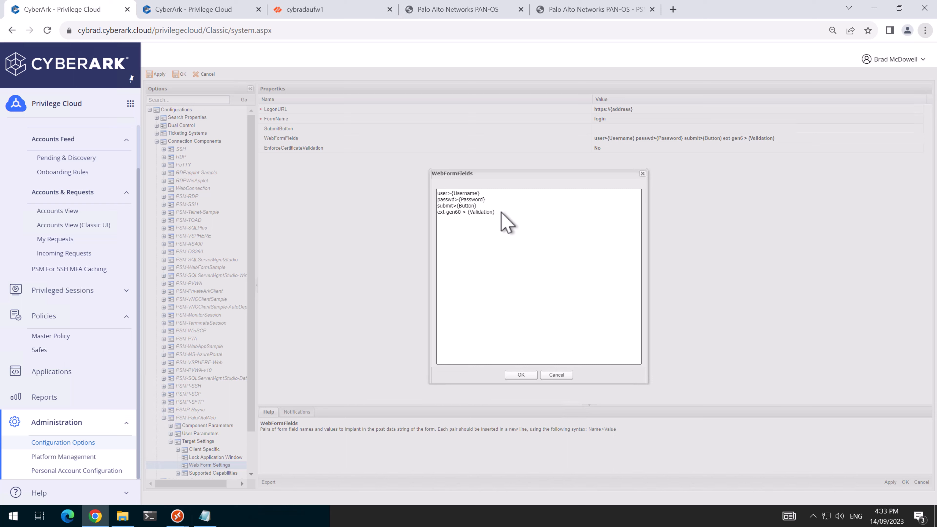
Step: Save the PSM-PaloAltoWeb Web Form Settings with the WebFormFields validation line "ext-gen60 > (Validation)" and leave the configuration options
left_click(521, 374)
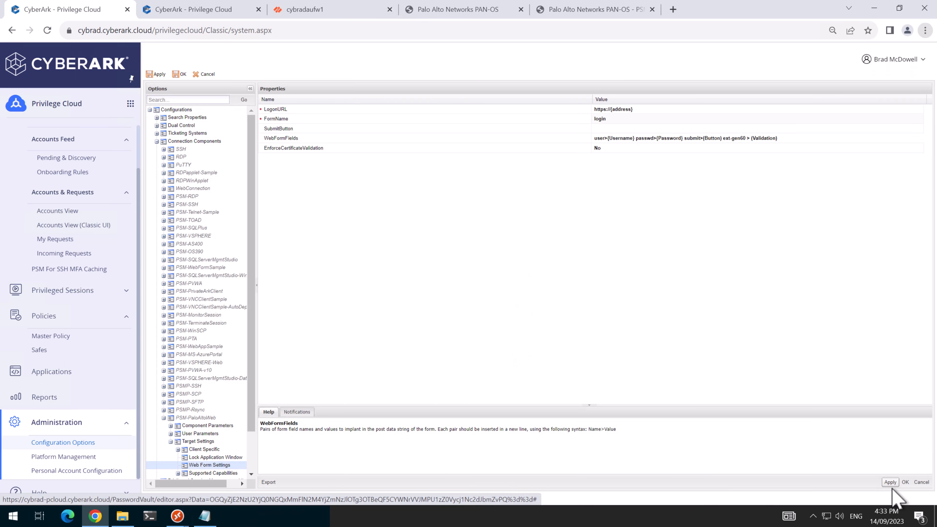
left_click(890, 483)
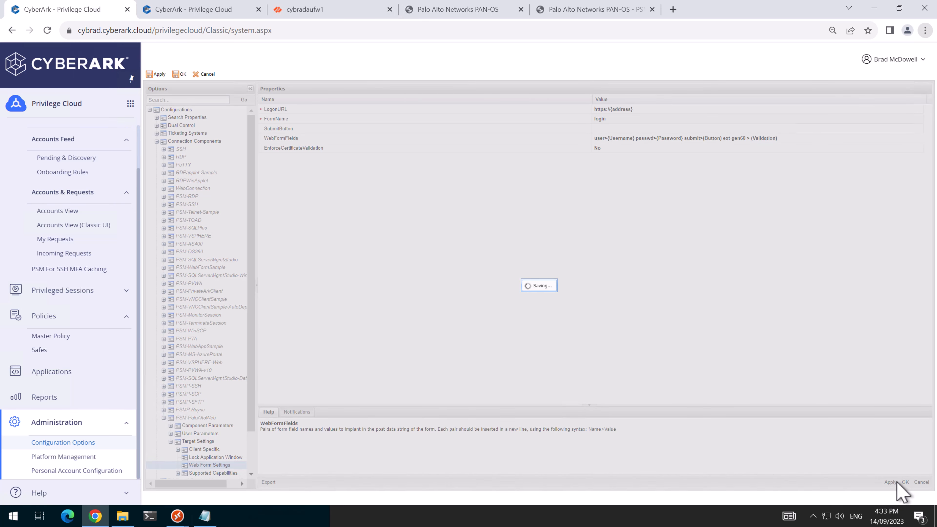
left_click(538, 290)
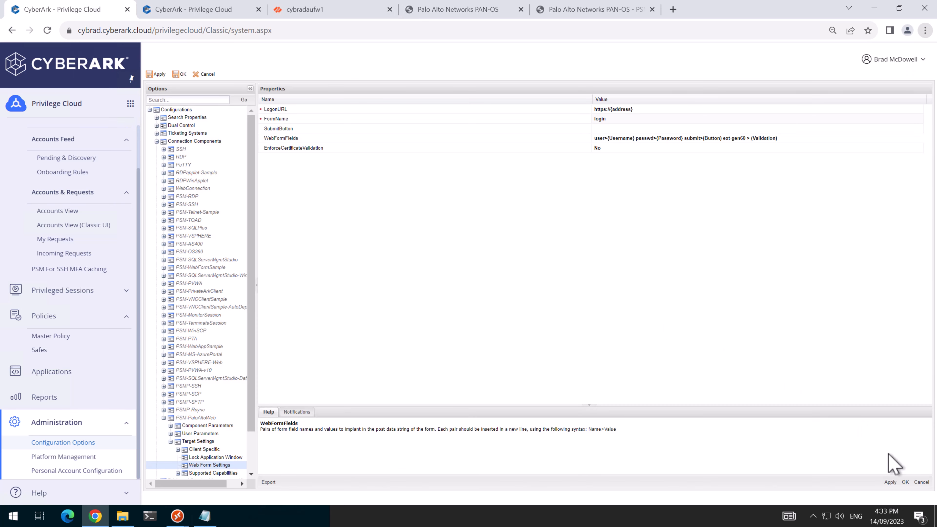
left_click(905, 483)
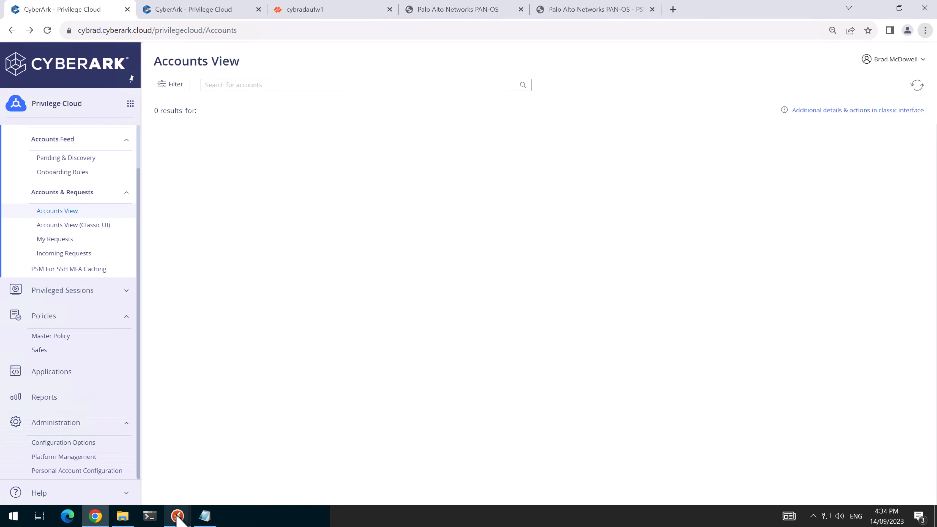
Step: Restart the CyberArk Privileged Session Manager service on CON1
left_click(157, 443)
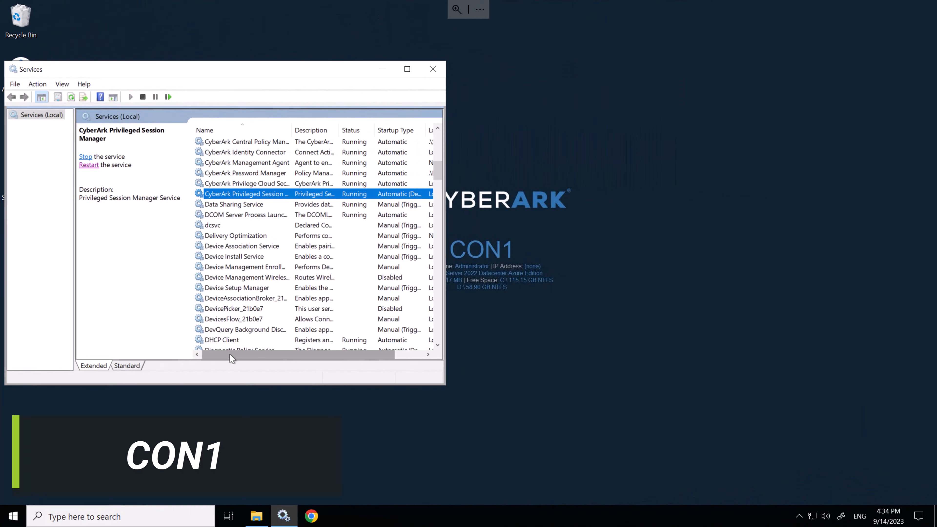
left_click(539, 171)
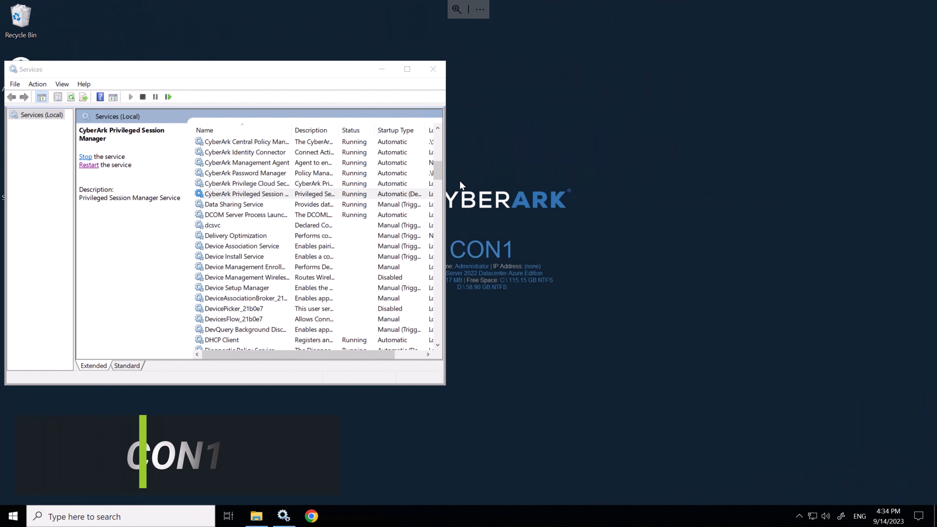
left_click(279, 196)
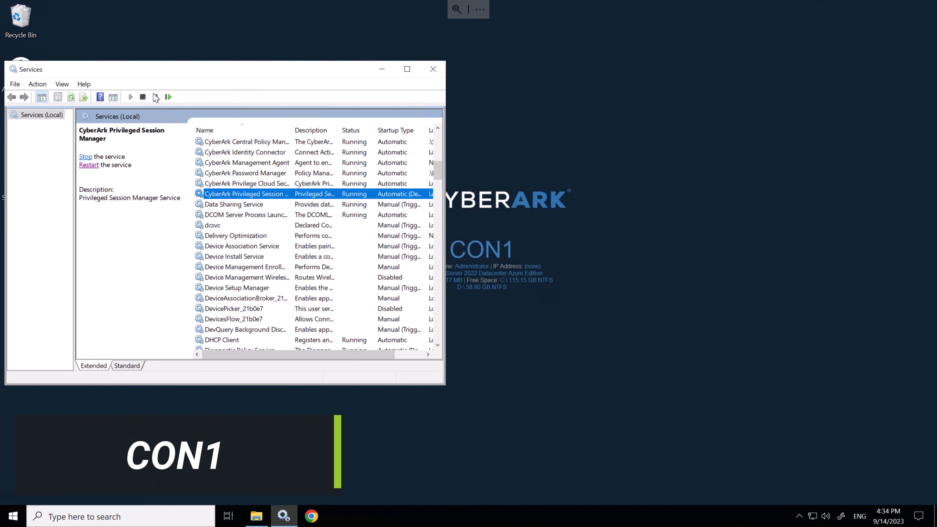
left_click(168, 96)
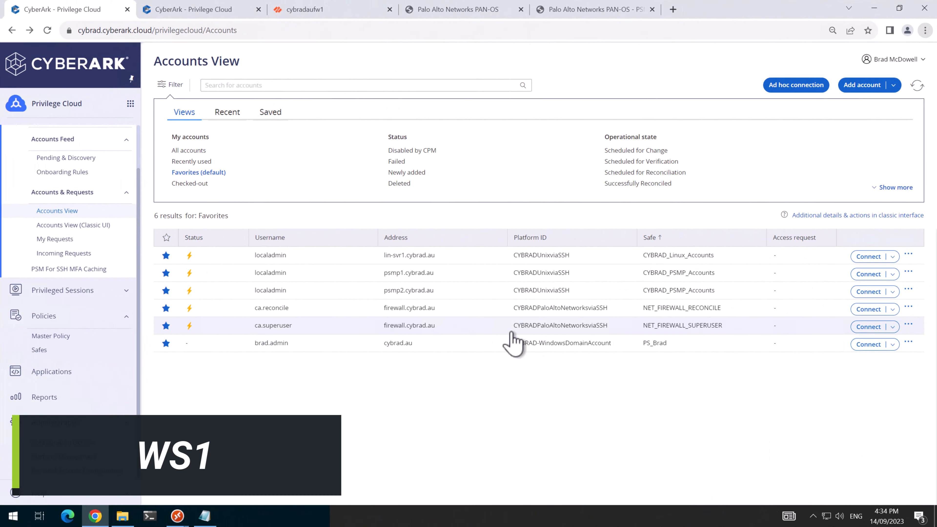
Step: Connect to firewall.cybrad.au as ca.superuser through Palo Alto Web in the browser
left_click(893, 327)
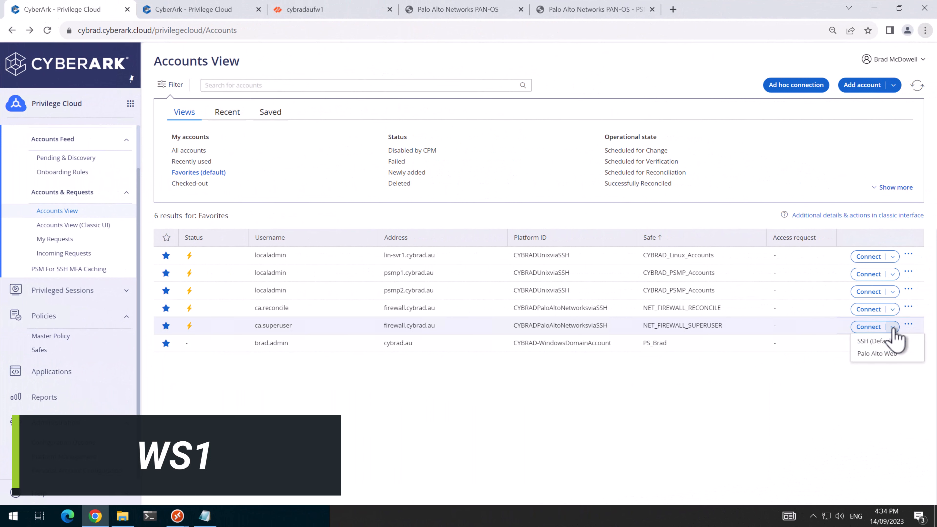
left_click(883, 354)
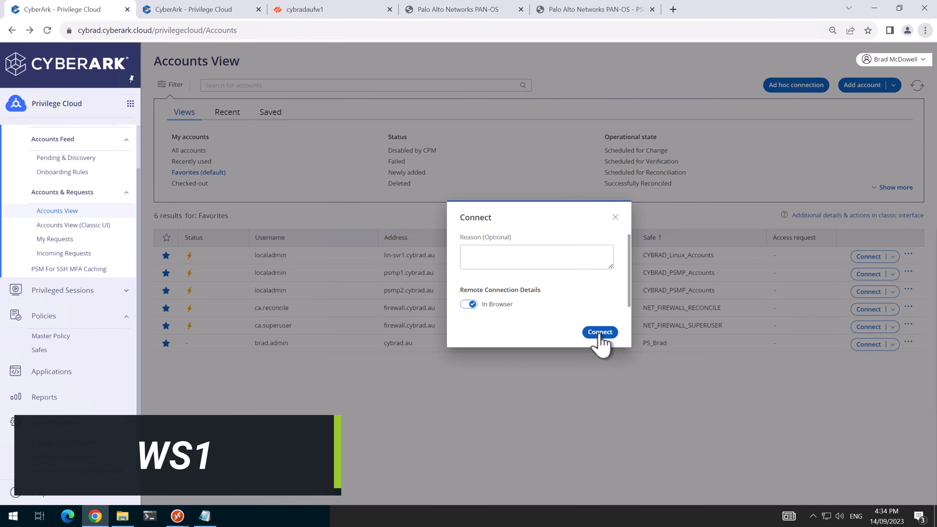
left_click(595, 332)
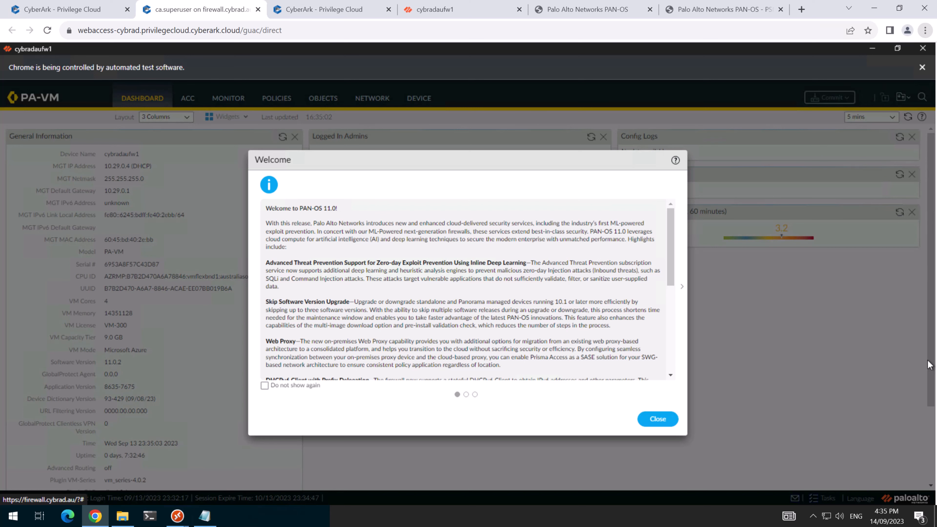
Step: Set EnableTrace to No in the Client Specific target settings of PSM-PaloAltoWeb and save the configuration options
key("ctrl+shift+Tab")
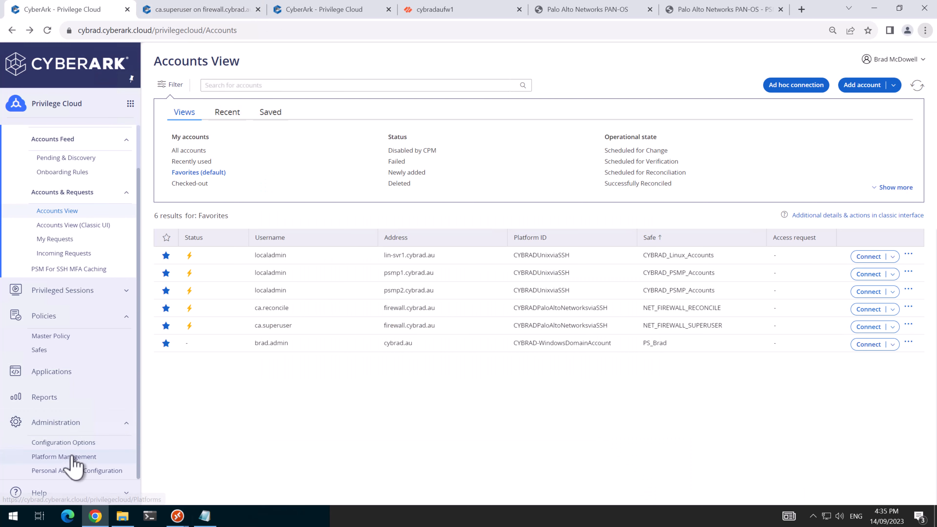
left_click(67, 443)
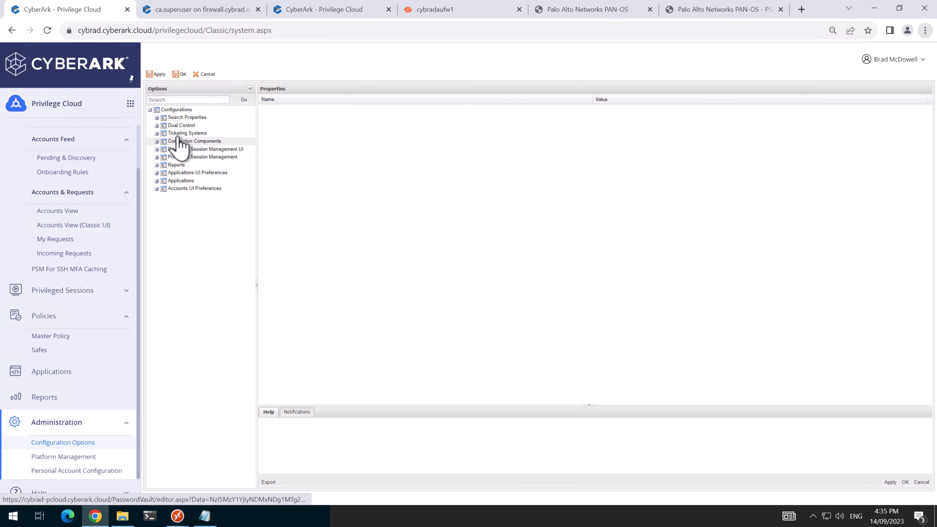
double_click(180, 144)
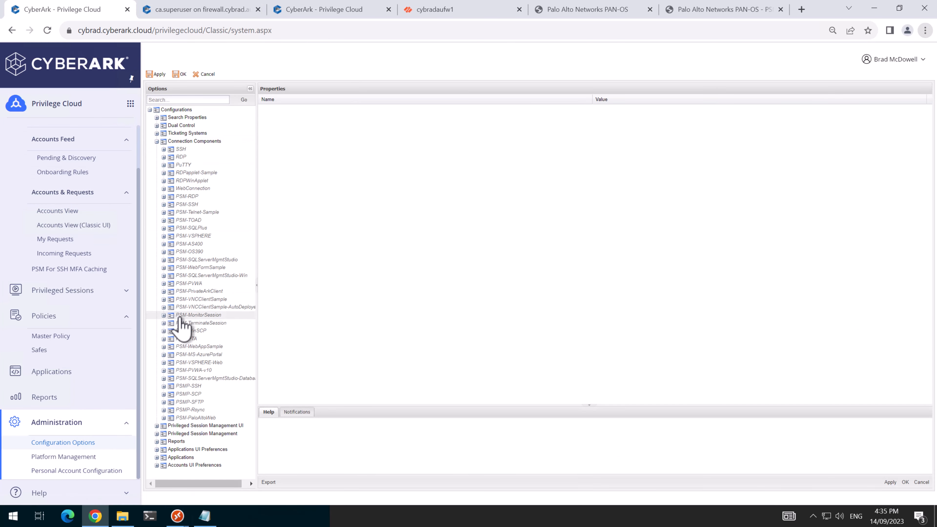
left_click(164, 417)
double_click(186, 441)
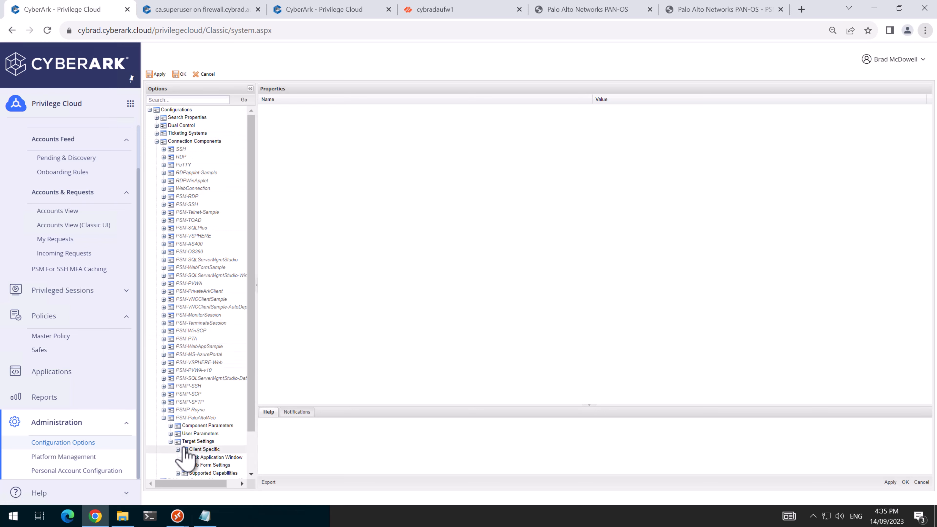
scroll(184, 443, "down", 2)
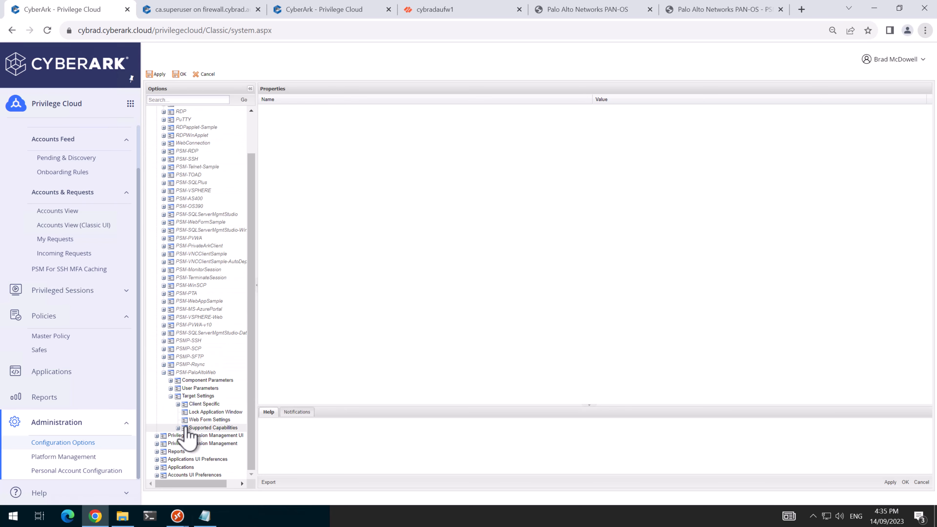
left_click(179, 405)
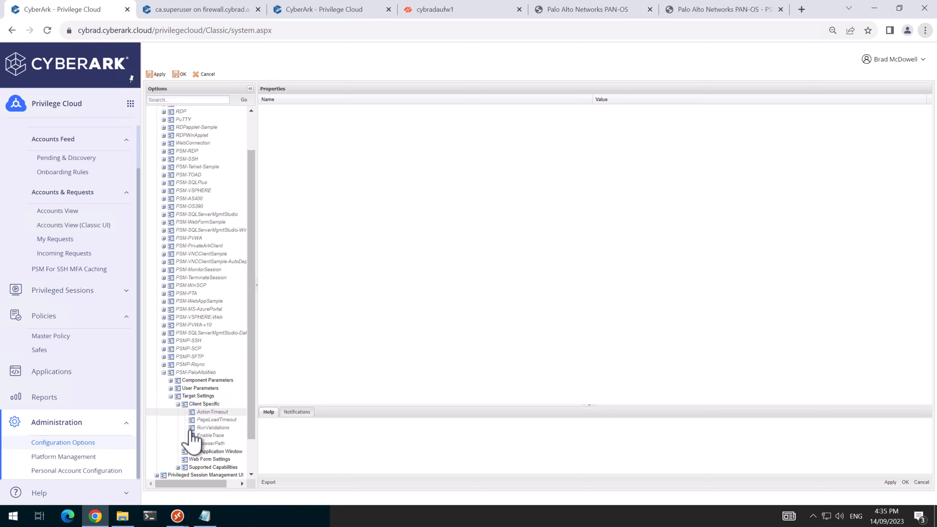
left_click(202, 437)
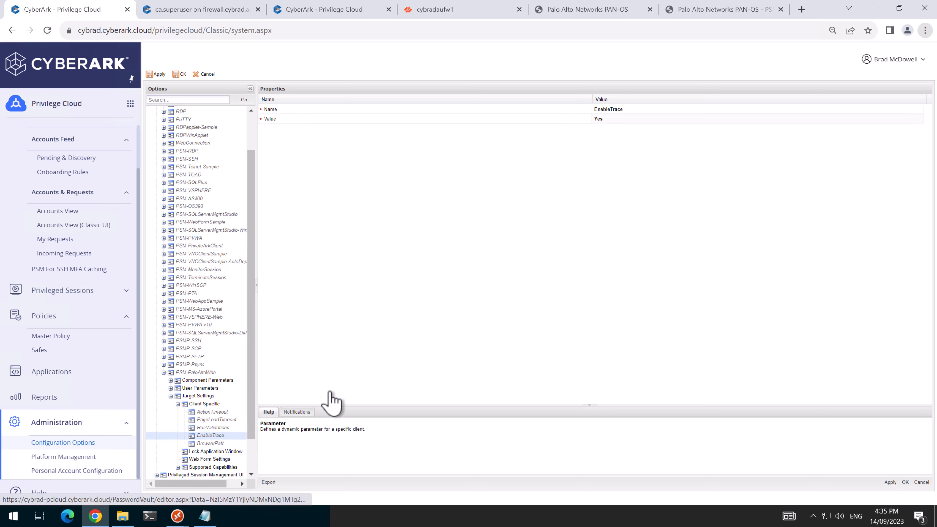
left_click(609, 119)
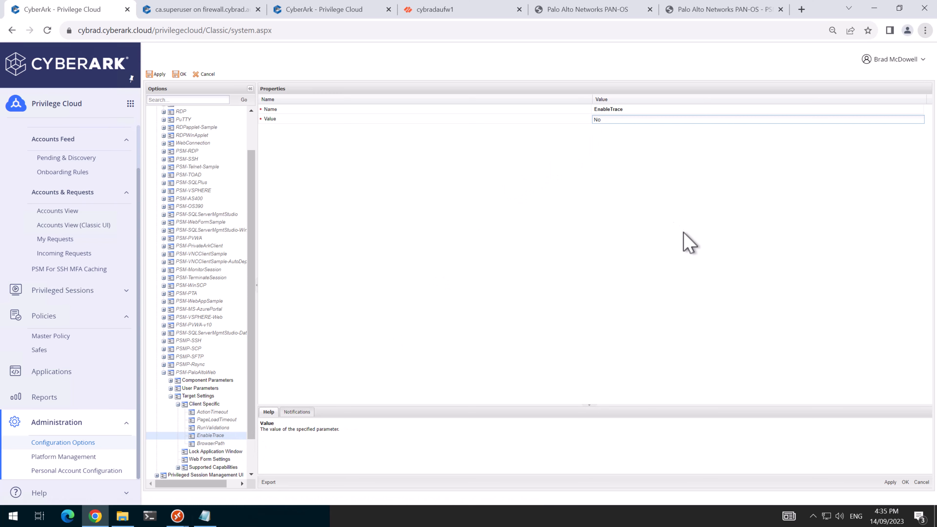
left_click(891, 482)
left_click(906, 482)
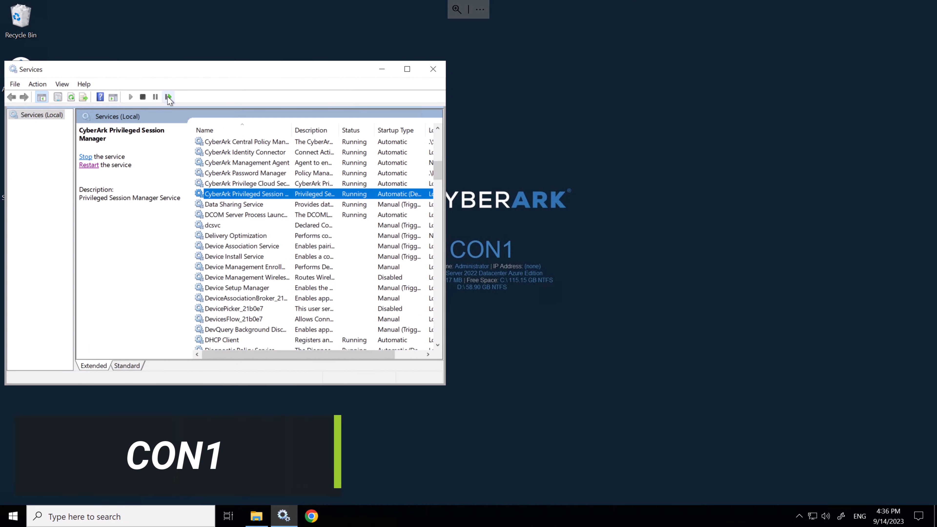
Step: Restart the CyberArk Privileged Session Manager service on CON1 and open a new Palo Alto Web session for ca.superuser
left_click(169, 97)
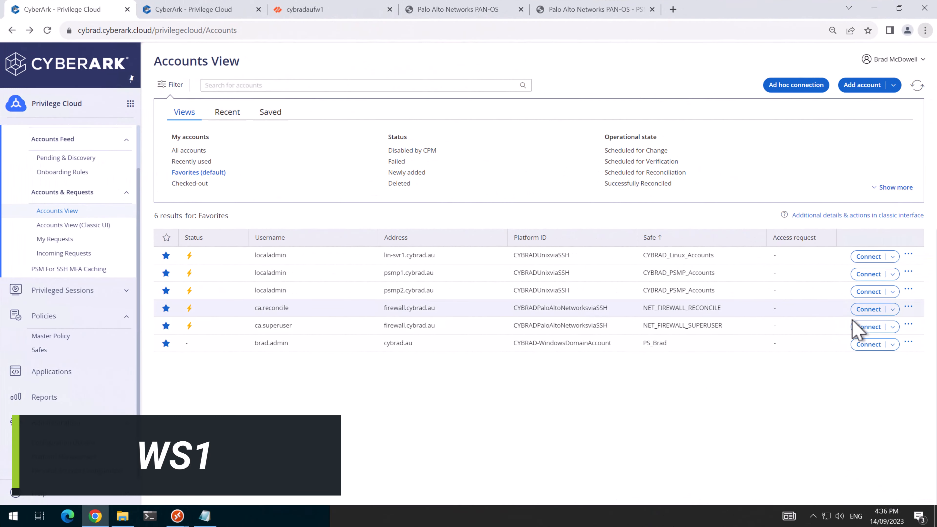
left_click(892, 327)
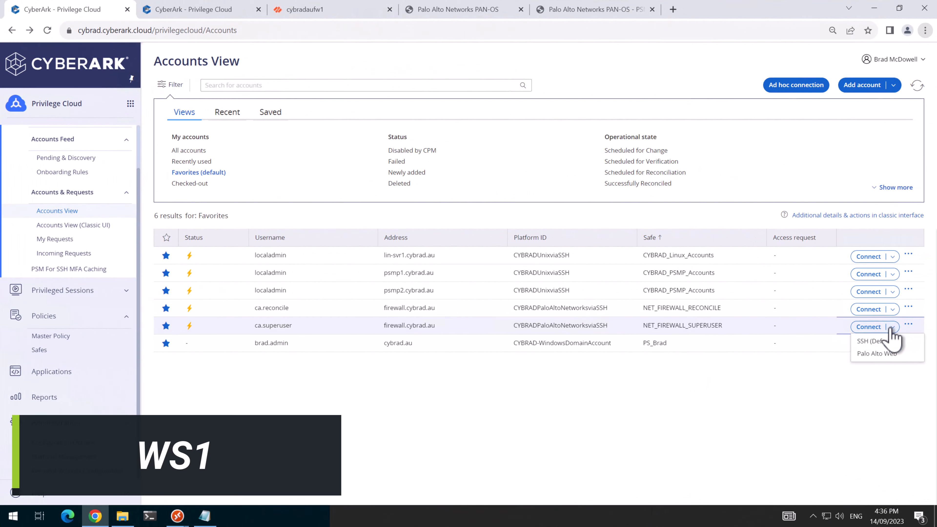
left_click(877, 358)
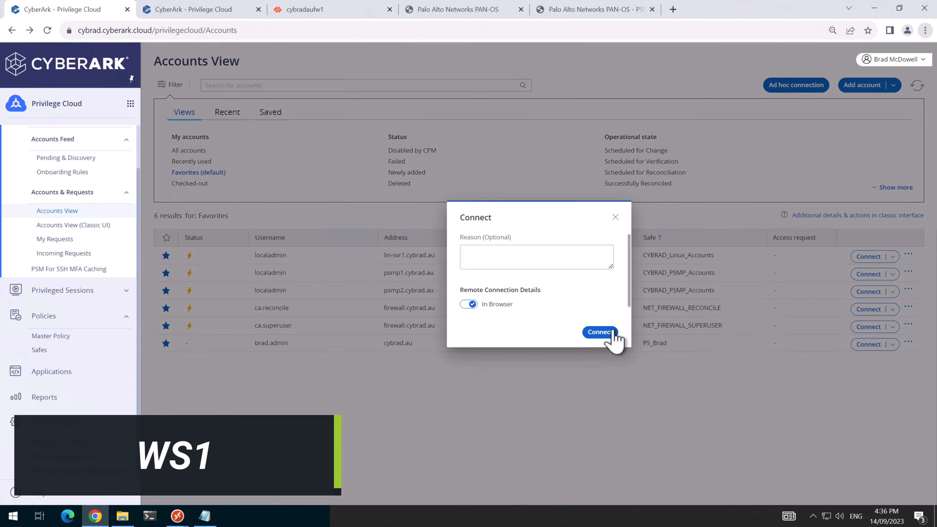
left_click(610, 333)
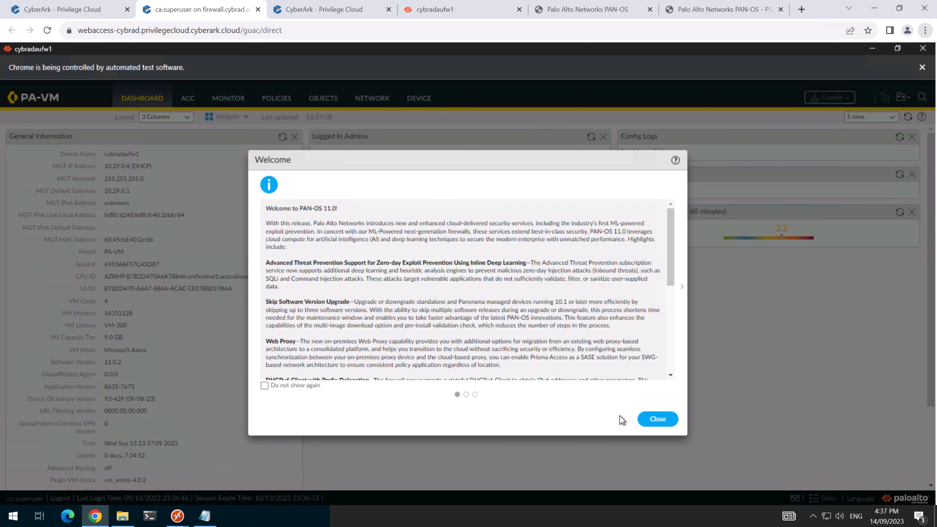
Step: Return to the favorite accounts and check the connection options of the cybrad.au domain account
left_click(83, 9)
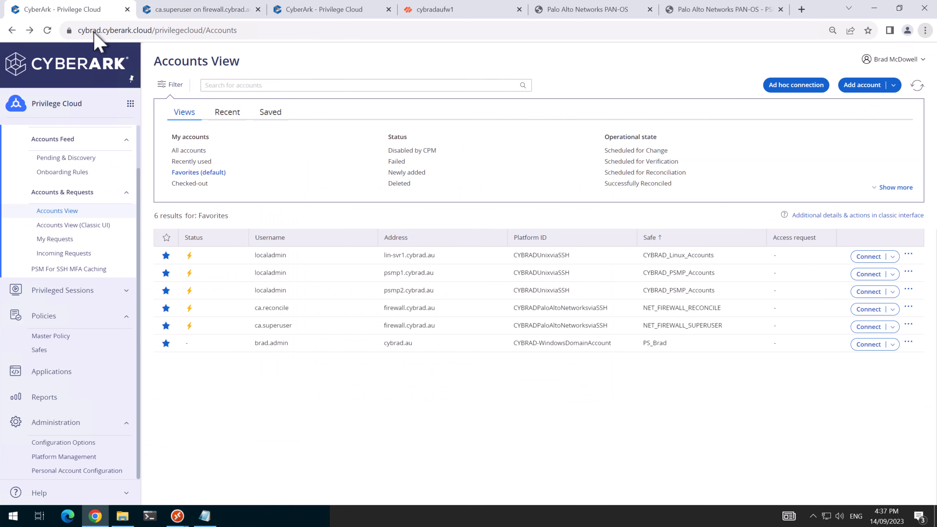
left_click(893, 345)
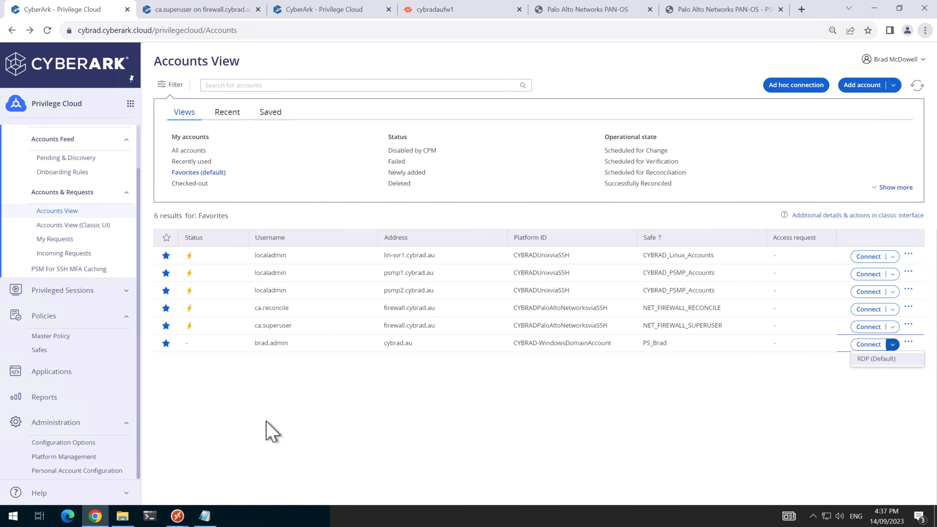
left_click(269, 434)
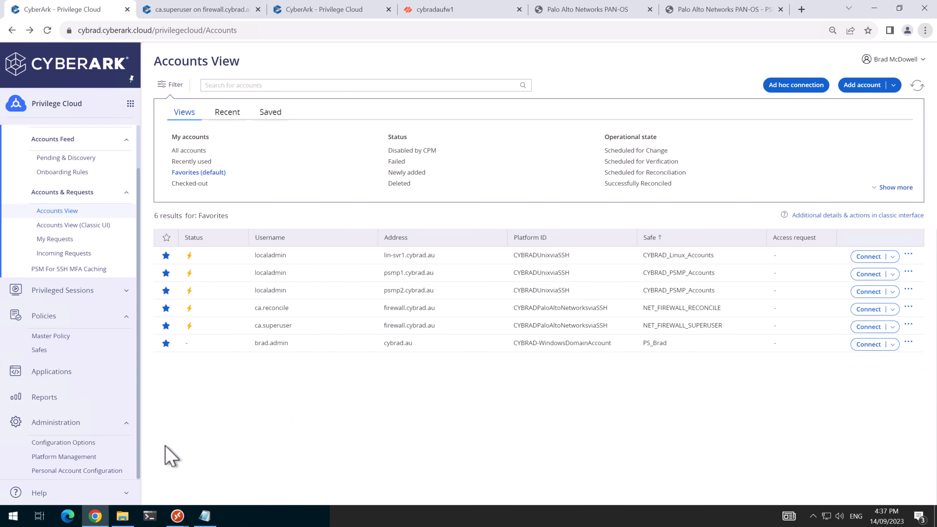
Step: Duplicate the PSM-PaloAltoWeb connection component within Connection Components in the configuration options
left_click(80, 445)
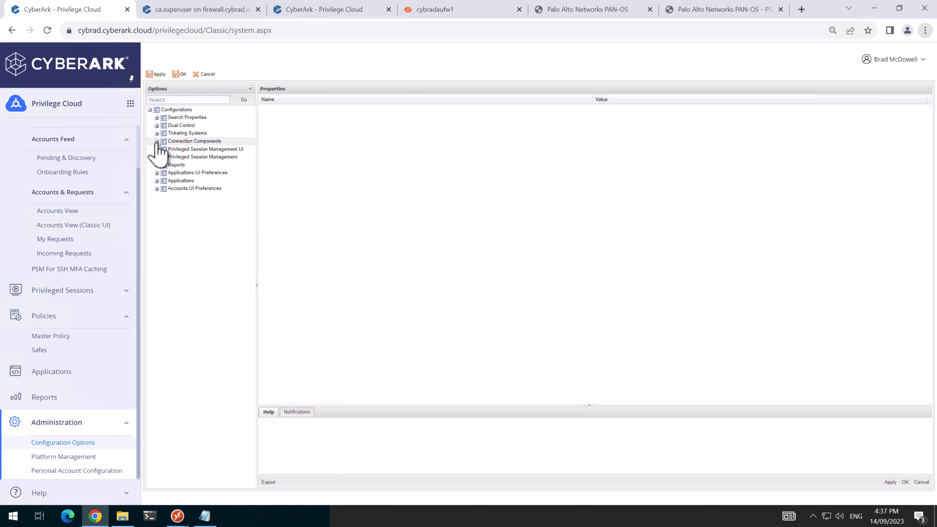
left_click(157, 141)
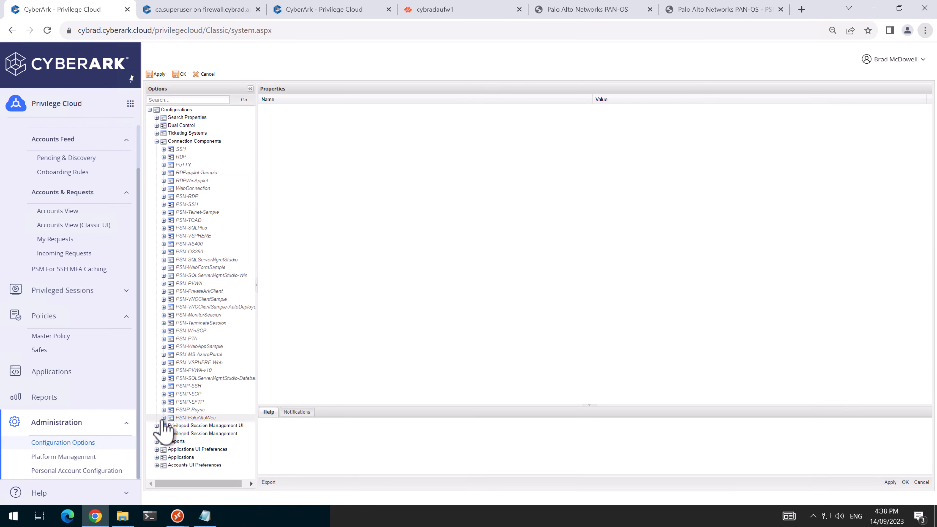
right_click(185, 418)
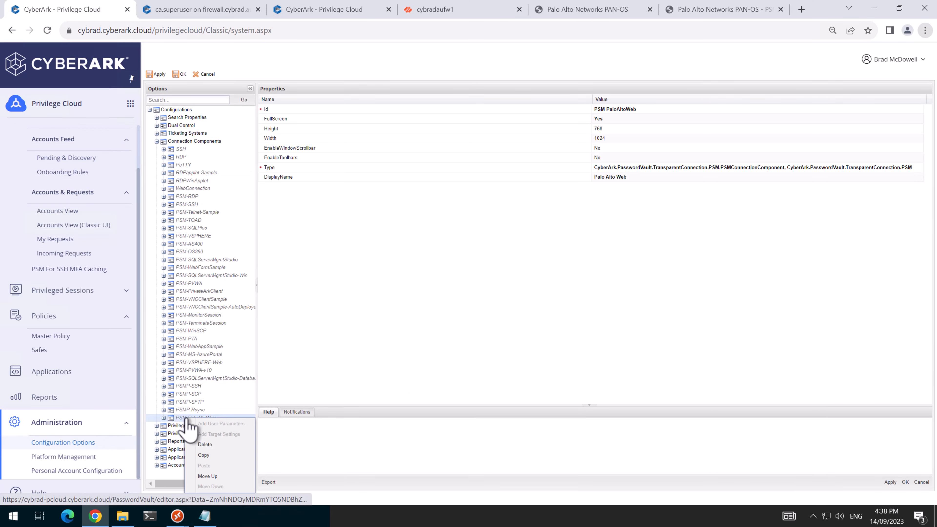
left_click(203, 456)
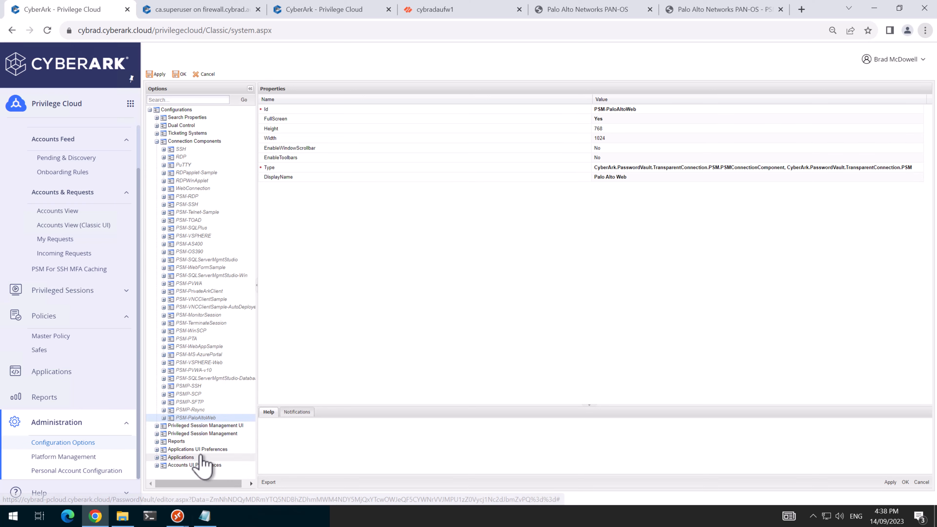
right_click(190, 142)
left_click(207, 180)
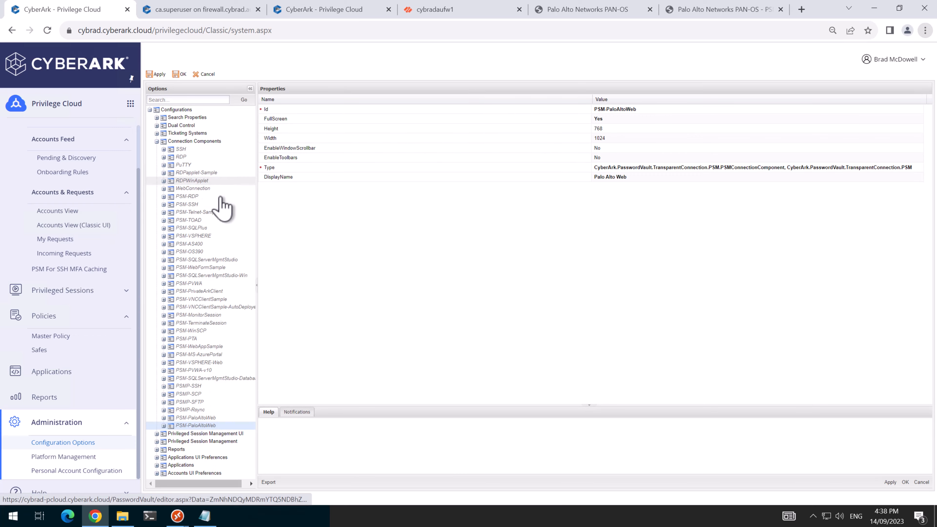
Step: Set the copied component's Id to PSM-PaloAltoWeb-Domain and its DisplayName to "Palo Alto Web - Domain", and apply the changes
left_click(695, 109)
left_click(694, 110)
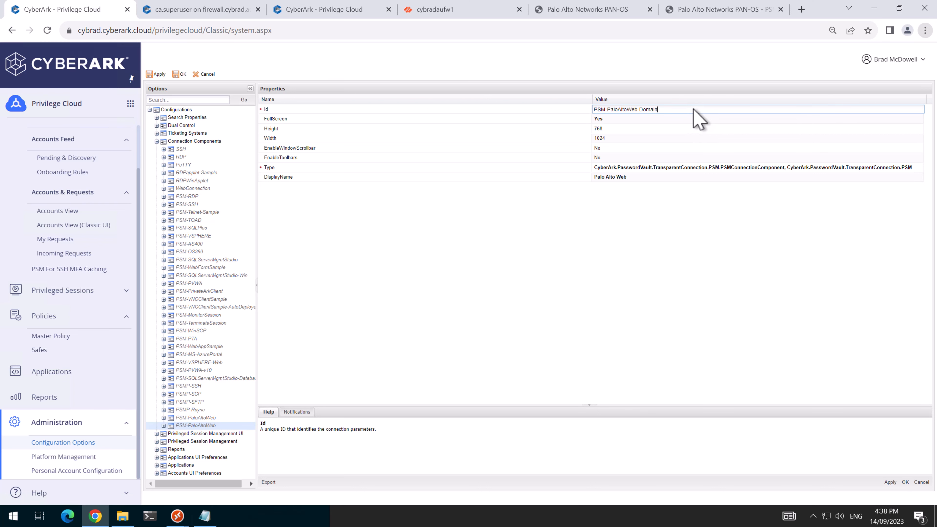
type("-Domain")
left_click(680, 178)
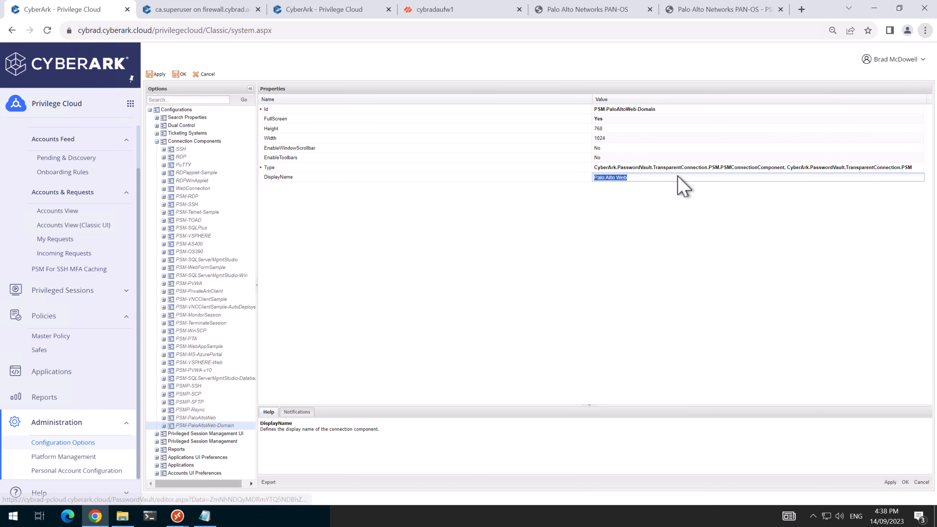
left_click(679, 177)
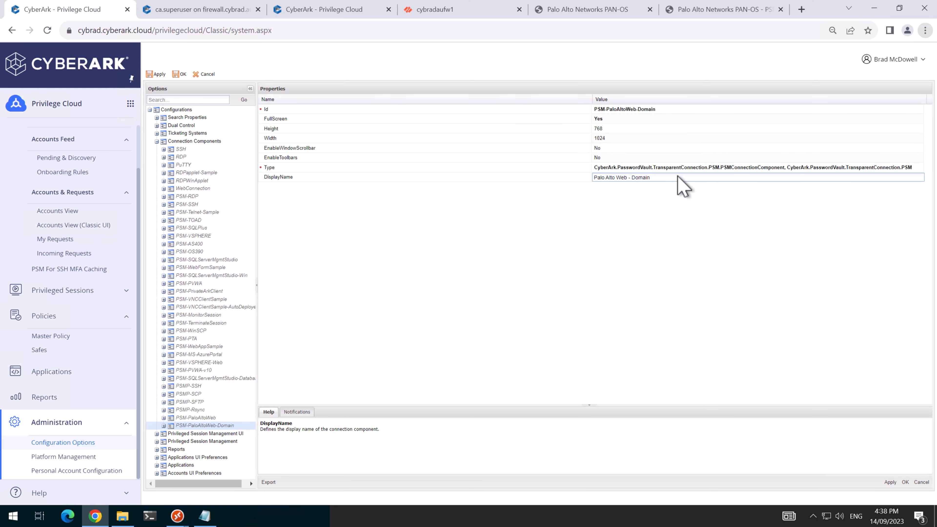
left_click(890, 482)
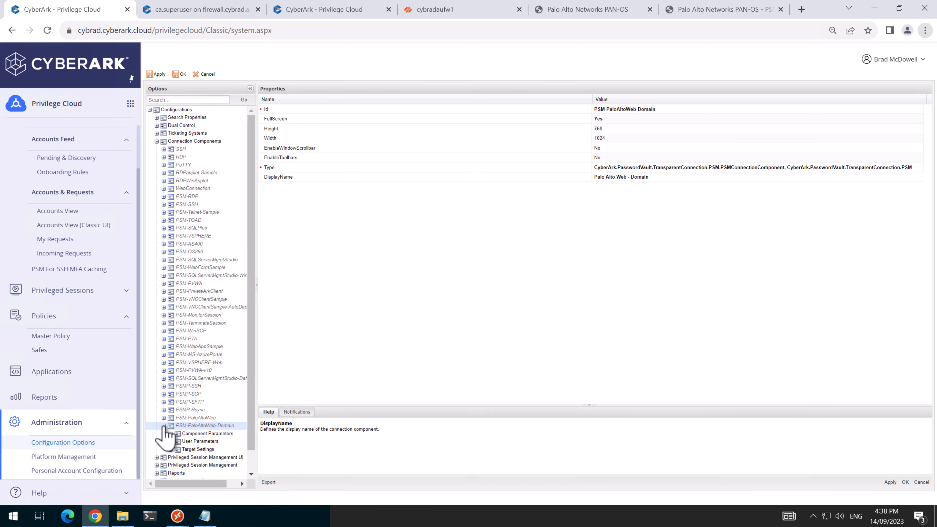
left_click(164, 427)
left_click(173, 451)
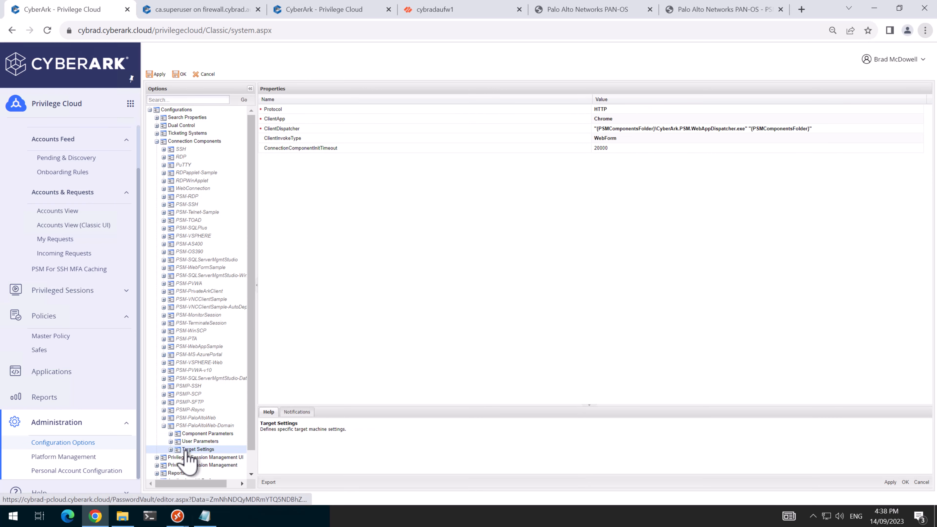
left_click(171, 449)
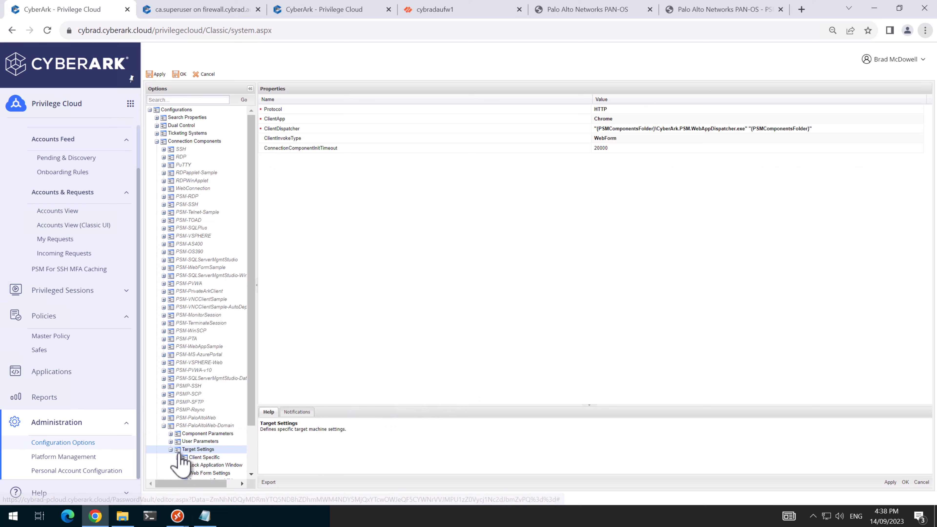
left_click(195, 473)
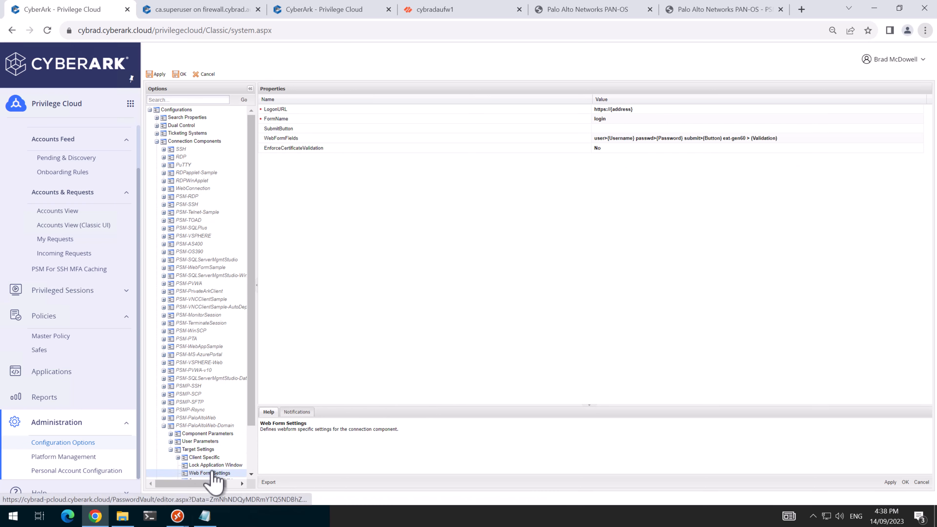
left_click(619, 110)
left_click(621, 110)
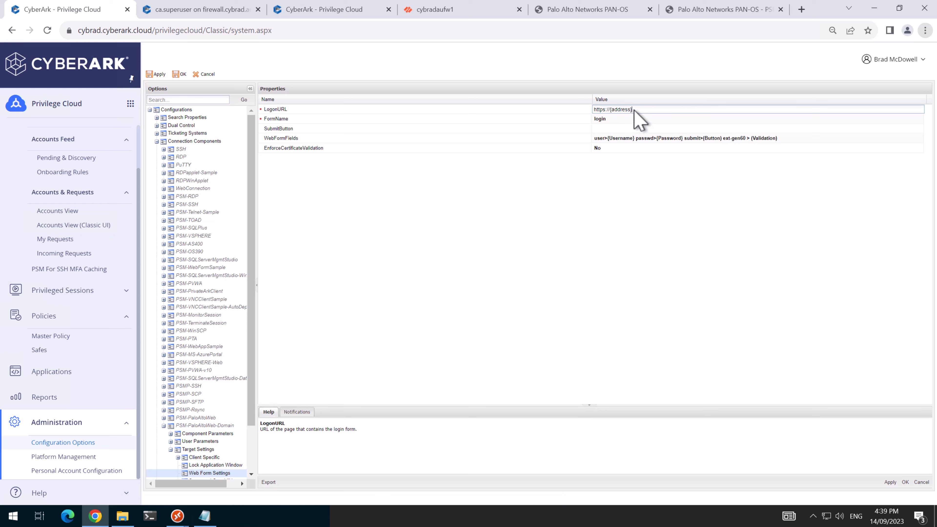
left_click_drag(632, 110, 615, 109)
left_click(631, 109)
key("ctrl+v")
left_click(890, 482)
Step: Add a parameter named PSMRemoteMachine to the User Parameters of the PSM-PaloAltoWeb-Domain component
scroll(215, 418, "down", 3)
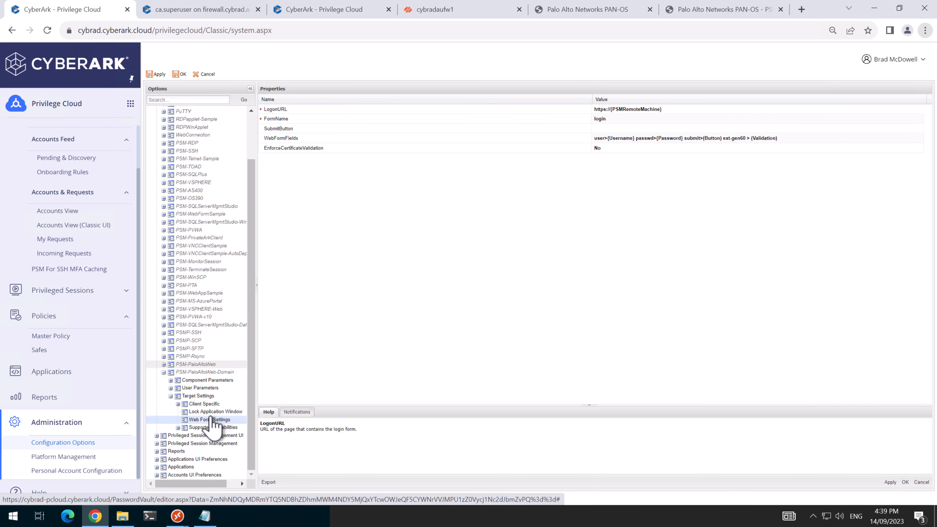
left_click(170, 388)
right_click(187, 389)
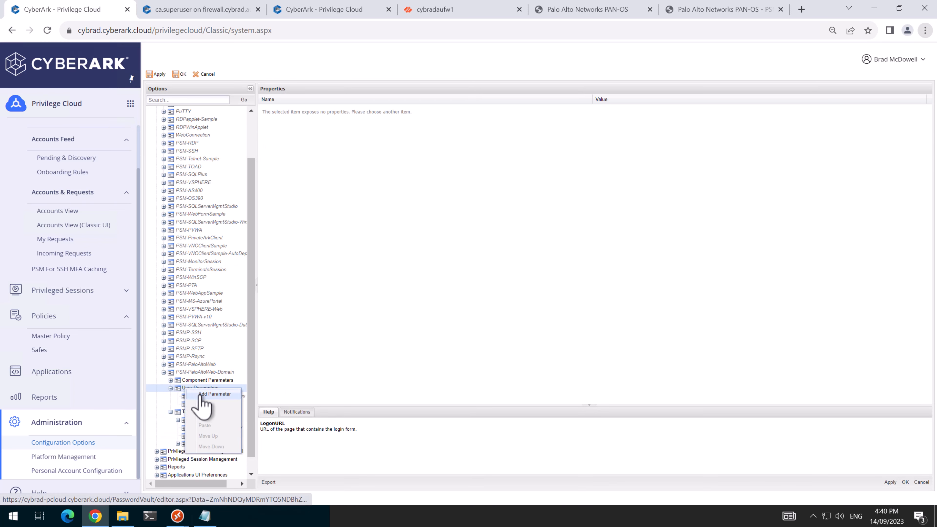
left_click(214, 394)
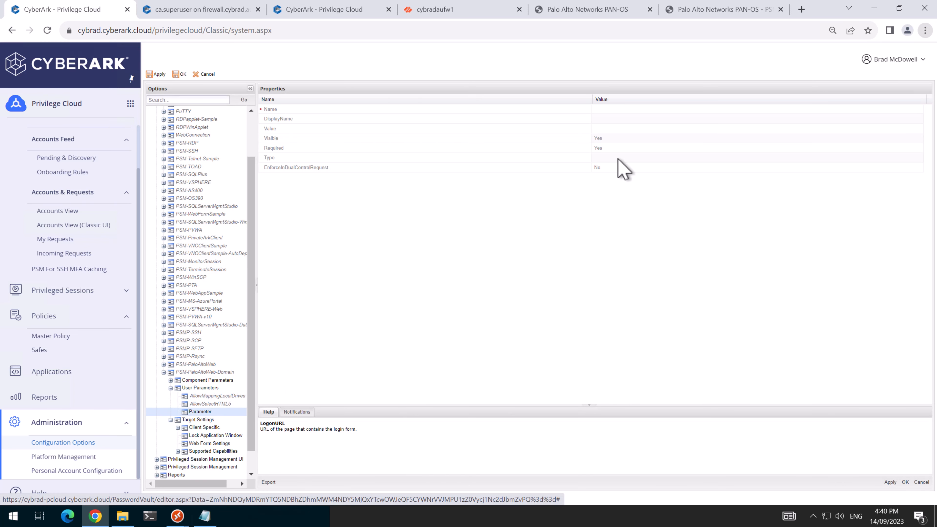
left_click(633, 110)
key("ctrl+v")
Step: Set the PSMRemoteMachine parameter's DisplayName to "Firewall Hostname" and Type to "CyberArk.PasswordVault.Web.TransparentConnection.RemoteMachineUserParameter, CyberArk.PasswordVault.Web", and save the configuration
left_click(634, 121)
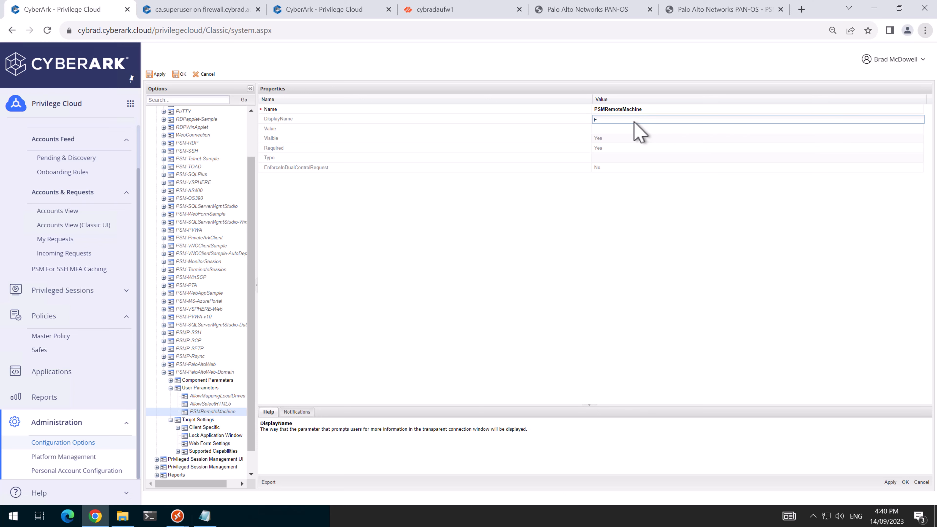
type("Firewall Hostname")
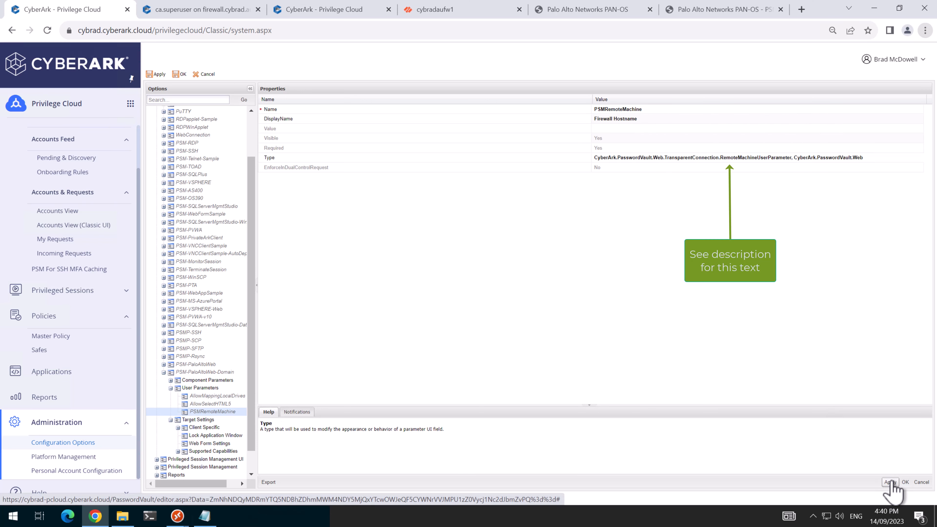
left_click(894, 481)
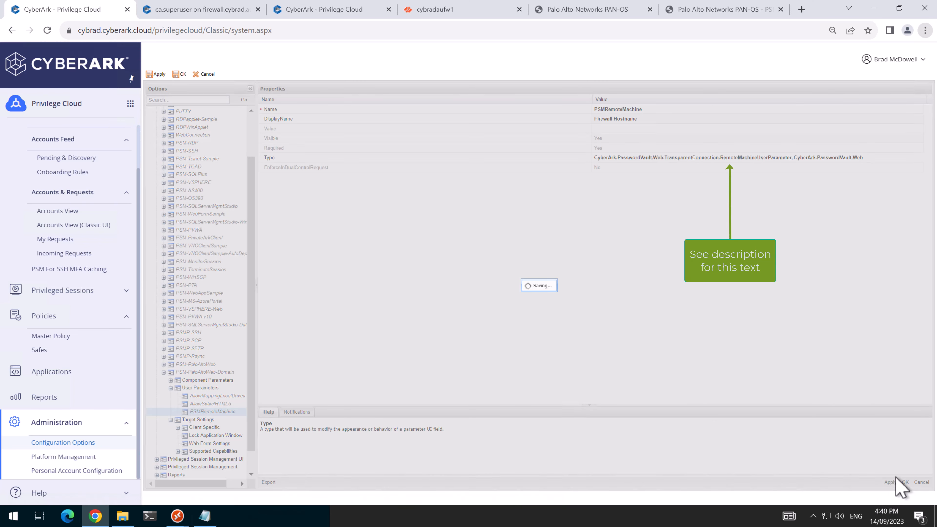
left_click(540, 289)
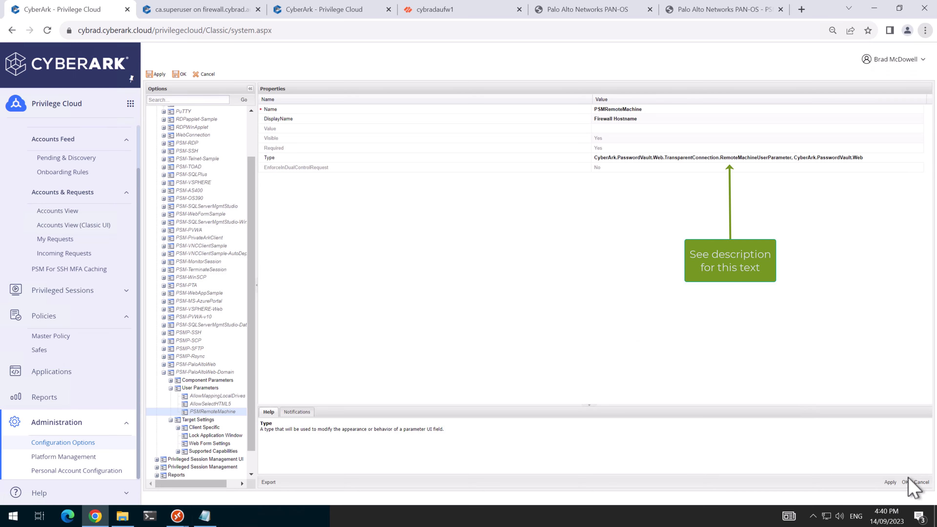
left_click(906, 482)
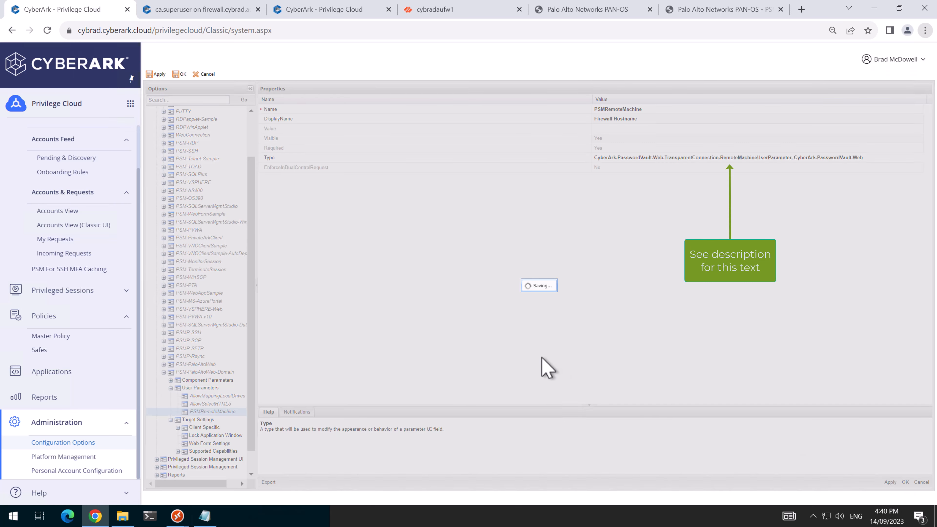
left_click(535, 290)
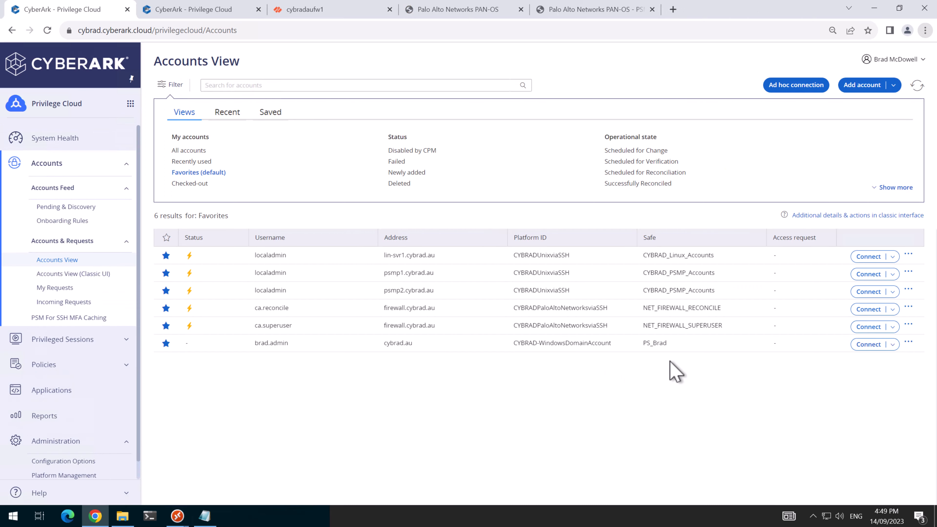
Step: Open PSM connector management for the CYBRAD Windows domain platform and select PSM Server on CON1 as its PSM server
left_click(893, 346)
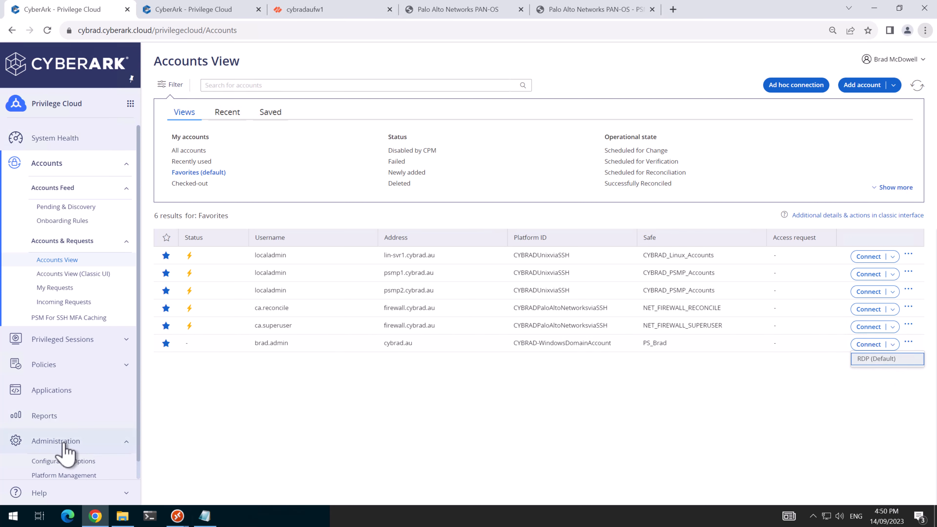
left_click(62, 477)
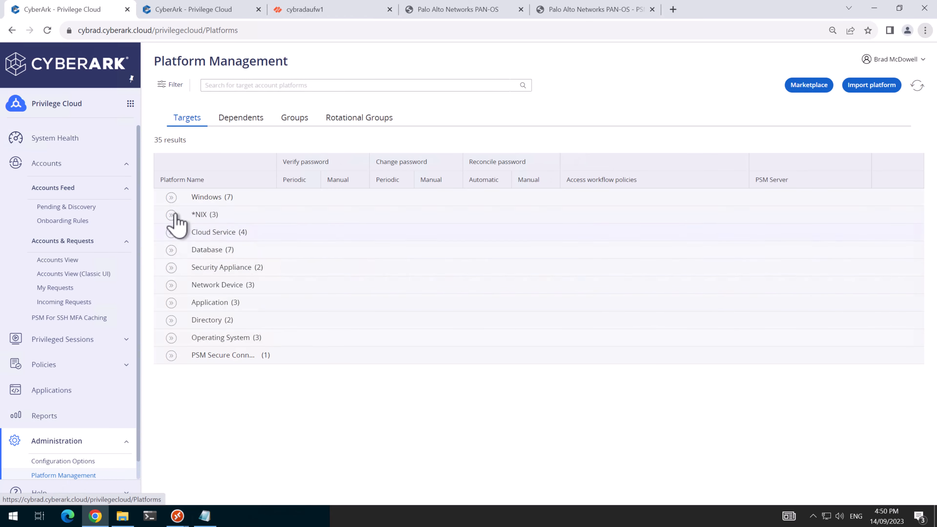
left_click(171, 198)
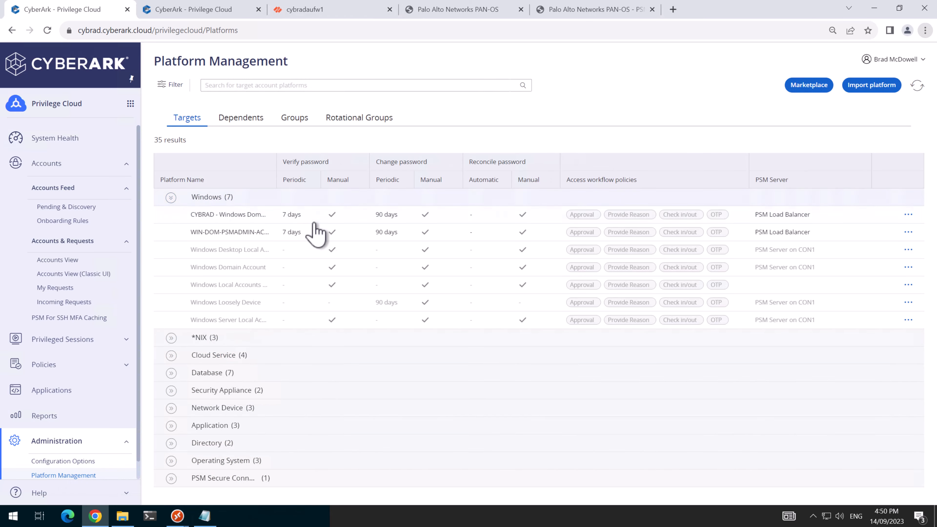
left_click(908, 215)
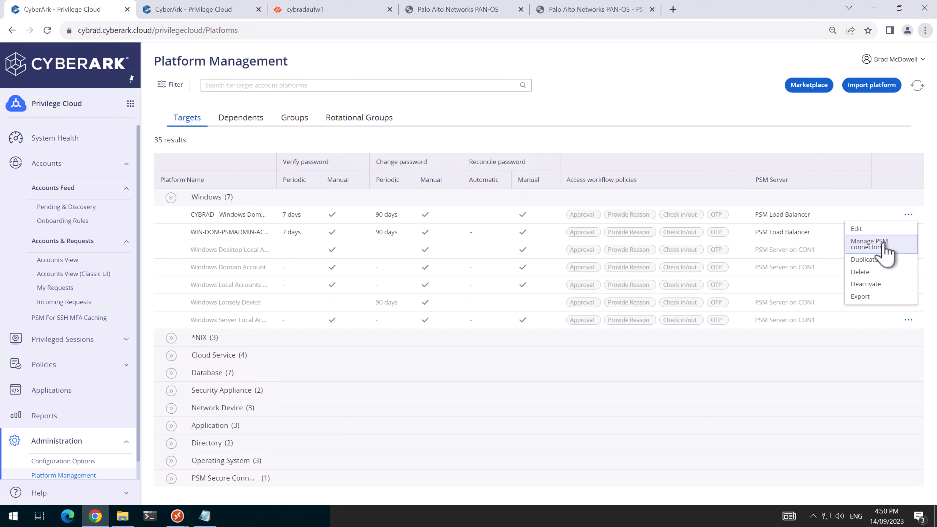
left_click(885, 245)
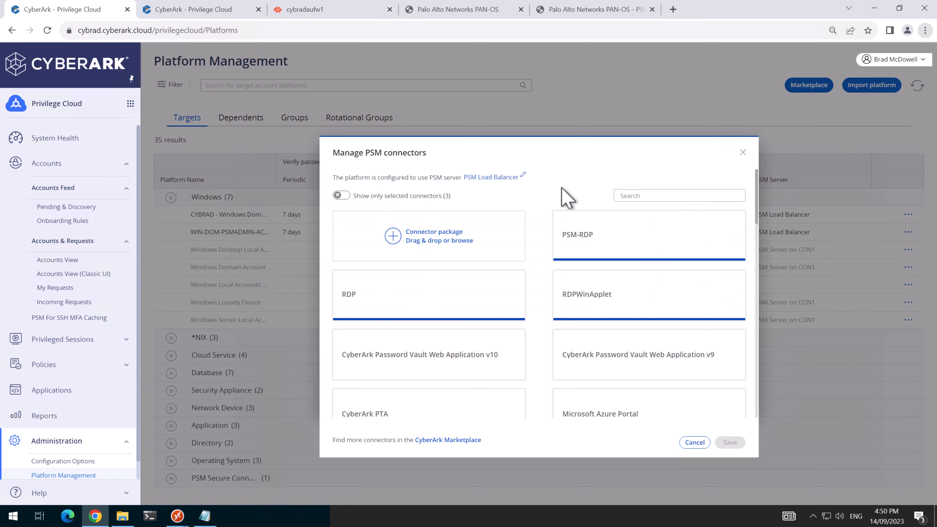
left_click(523, 175)
left_click(544, 175)
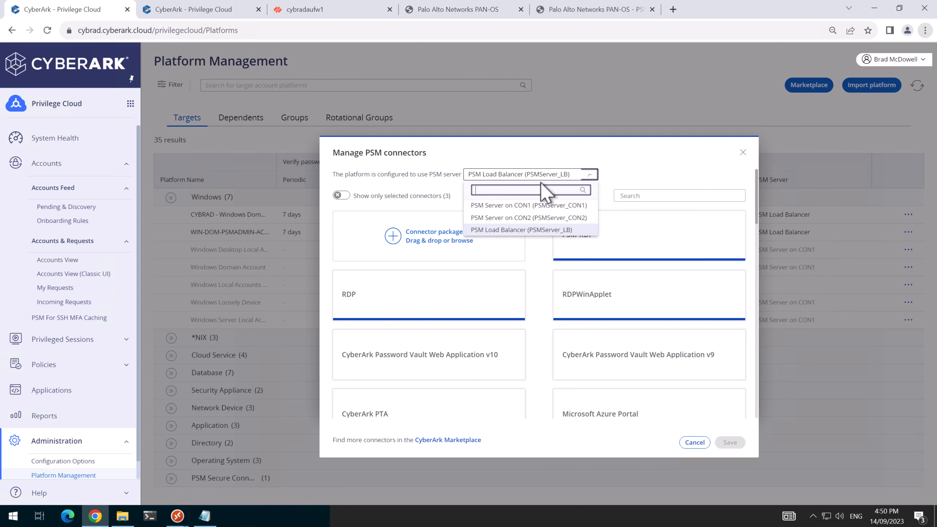
left_click(526, 206)
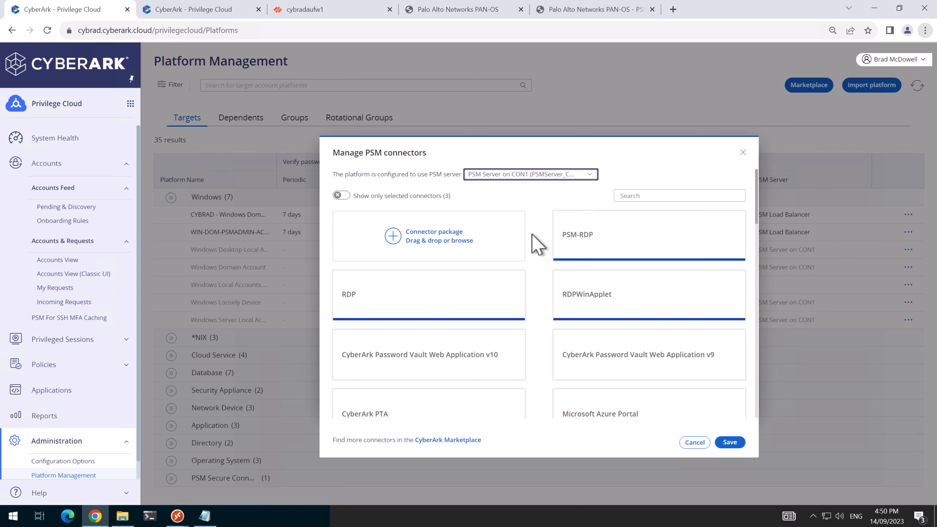
Step: Associate the "Palo Alto Web - Domain" connector with the platform and save the connector settings
left_click(659, 194)
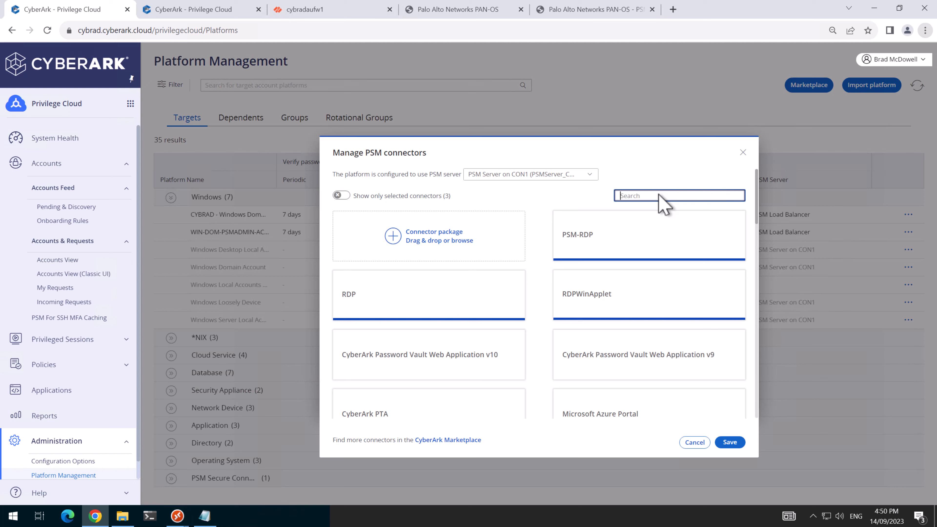
type("palo")
mouse_move(424, 314)
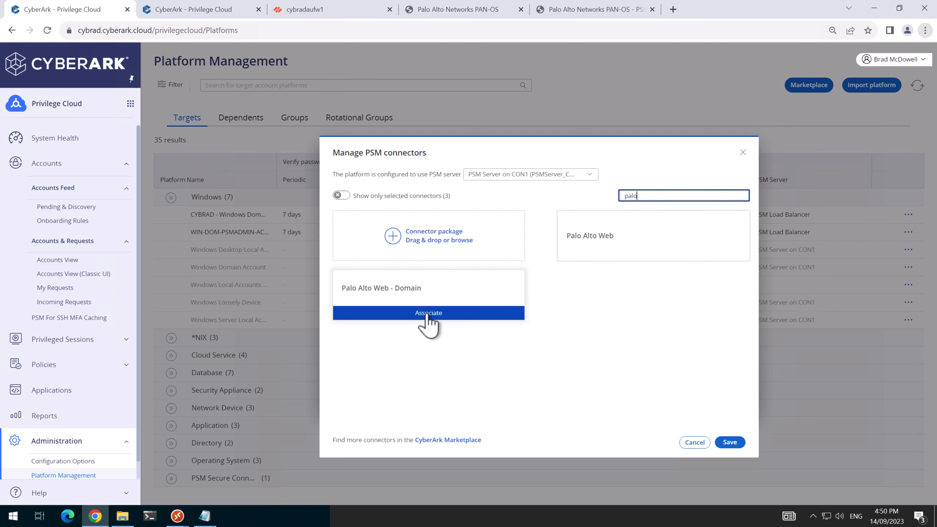
left_click(412, 315)
left_click(730, 442)
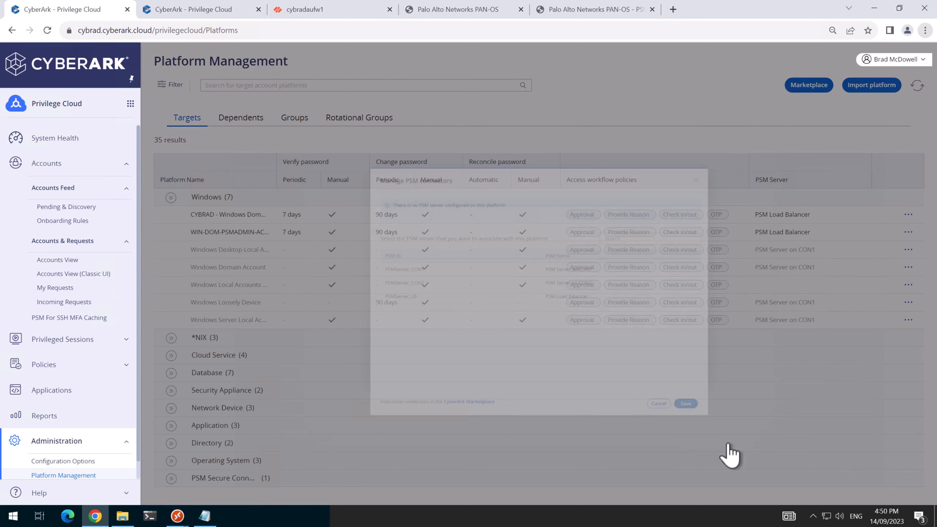
Step: Return to the favorite accounts and check that the cybrad.au domain account offers Palo Alto Web - Domain
left_click(41, 167)
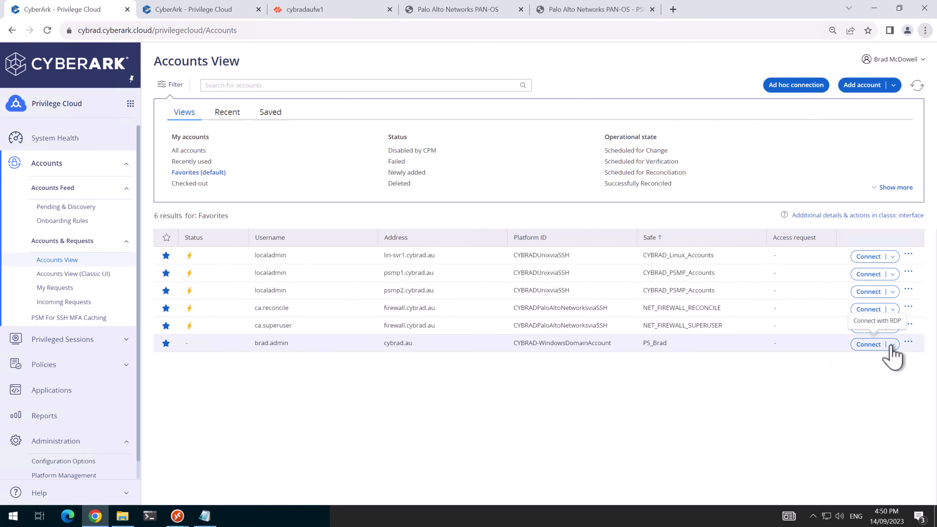
left_click(892, 345)
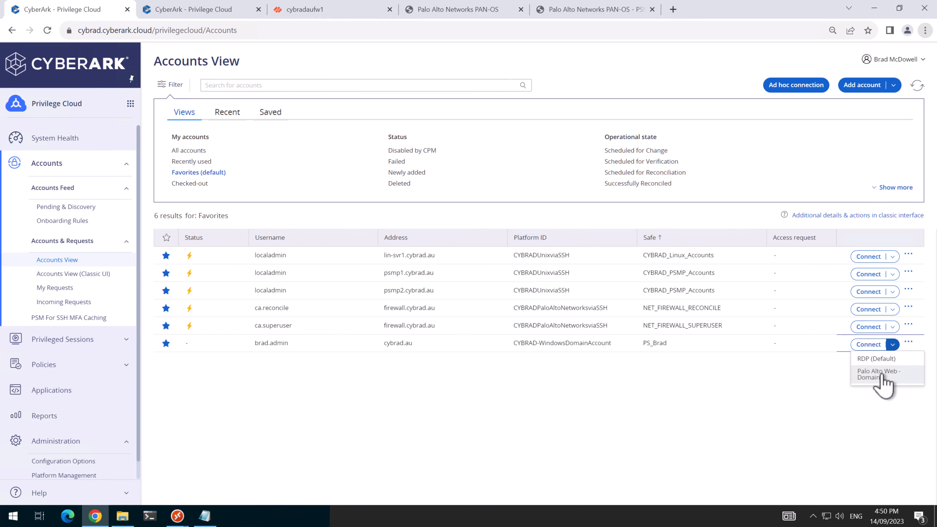
left_click(512, 436)
Step: Switch to the CON1 remote desktop and restart the CyberArk Privileged Session Manager service
mouse_move(177, 516)
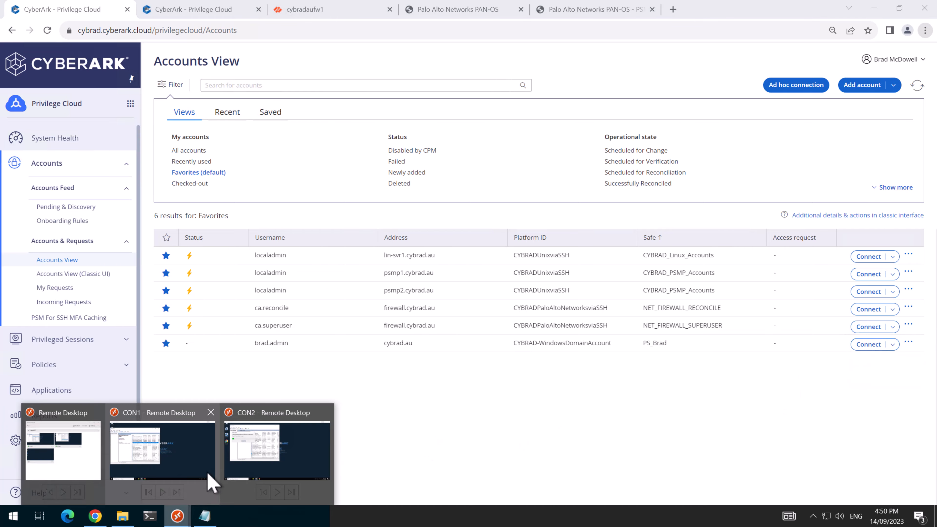
left_click(212, 479)
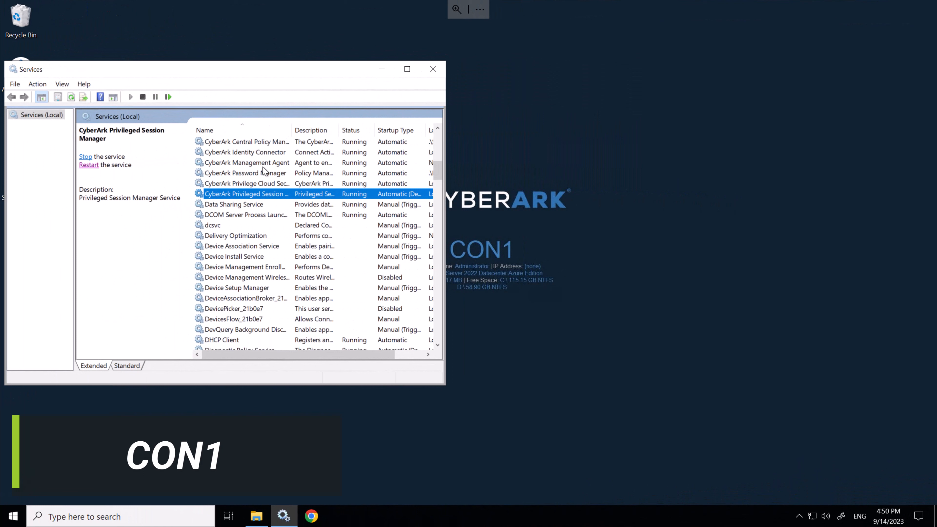
left_click(169, 96)
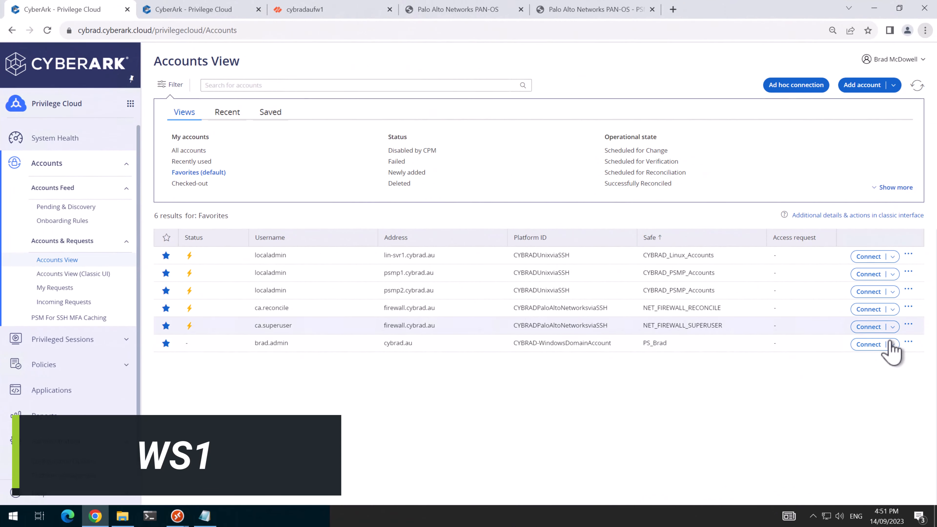
Step: Connect the cybrad.au domain account through Palo Alto Web - Domain with firewall.cybrad.au as the Firewall Hostname
left_click(892, 344)
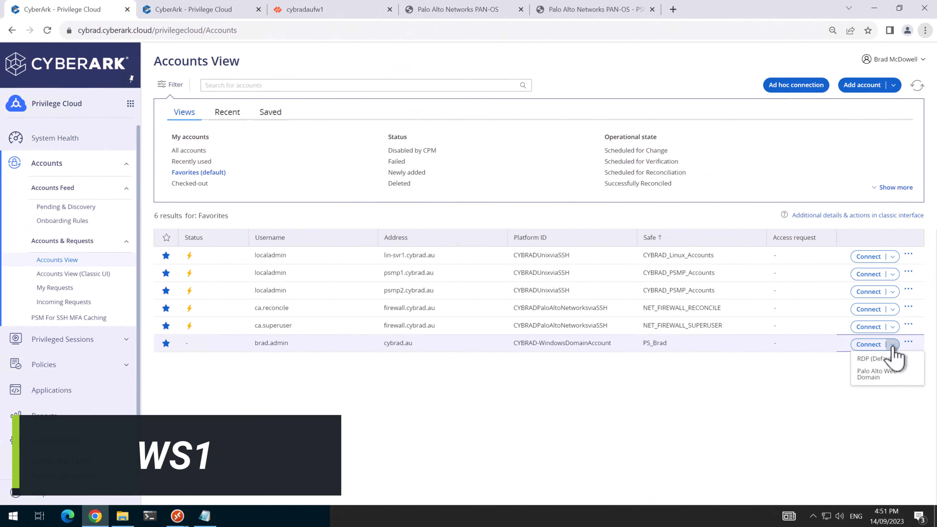
left_click(877, 375)
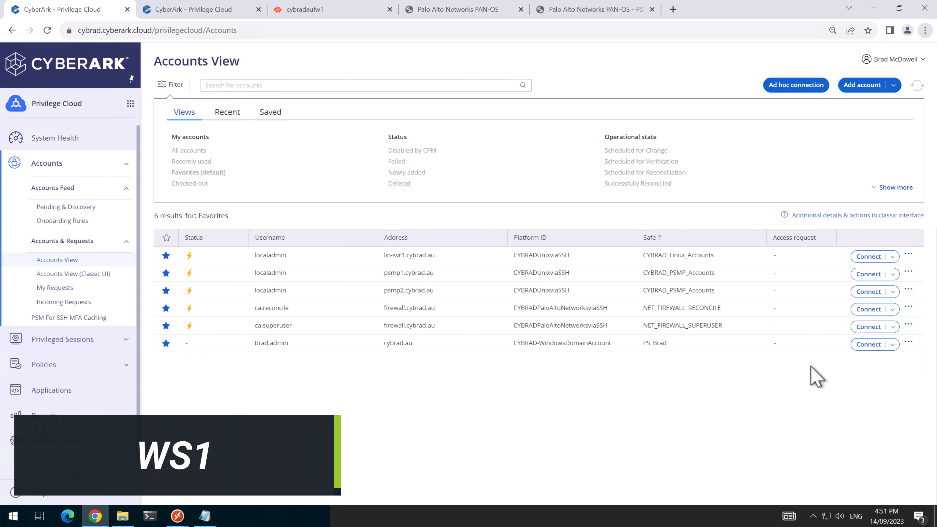
left_click(489, 316)
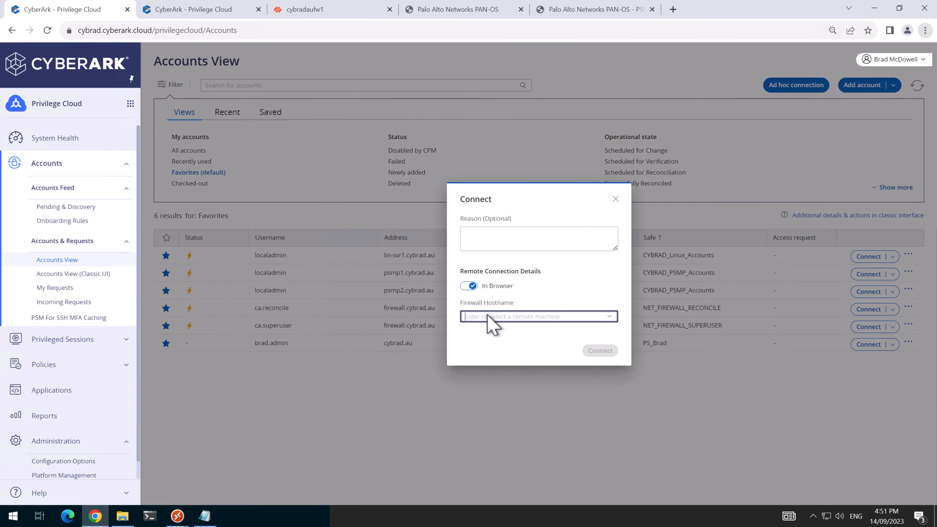
type("firewall.cybrad.au")
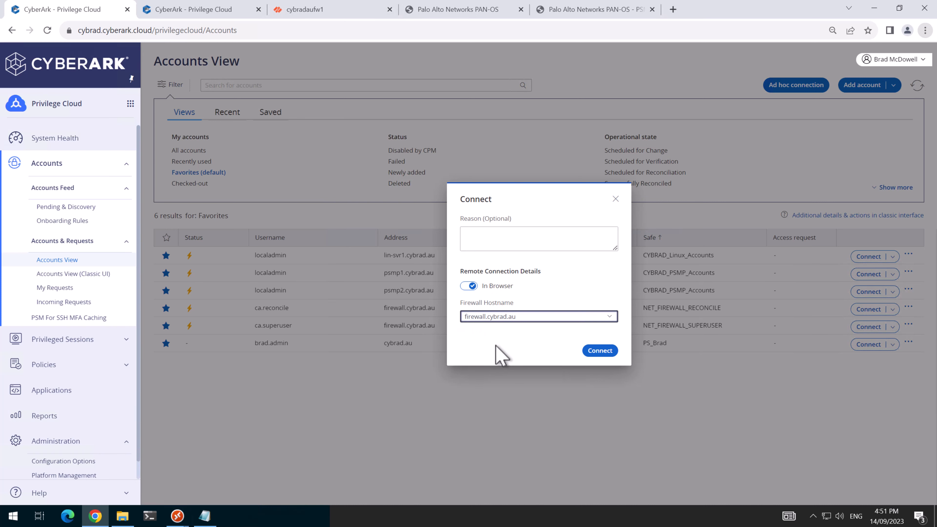
left_click(598, 353)
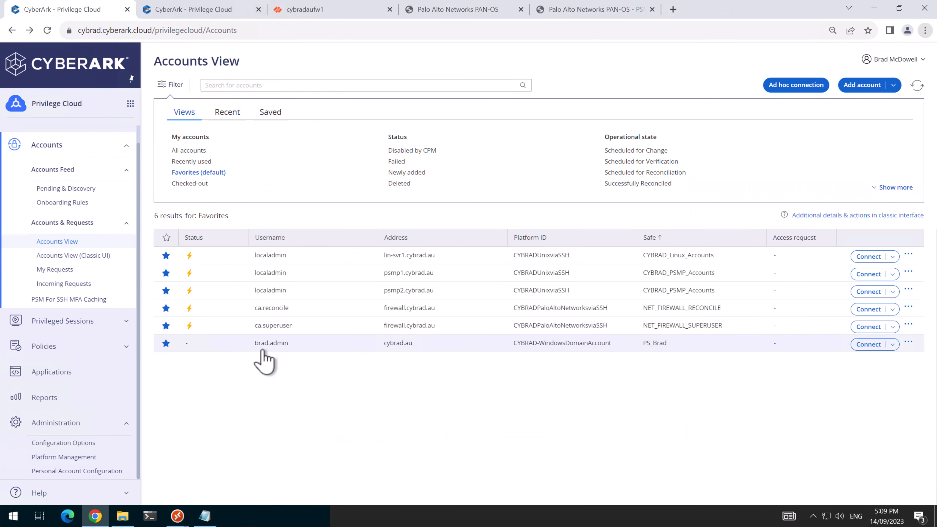
Step: Duplicate the PSM-SSH connection component within Connection Components in the configuration options
left_click(892, 345)
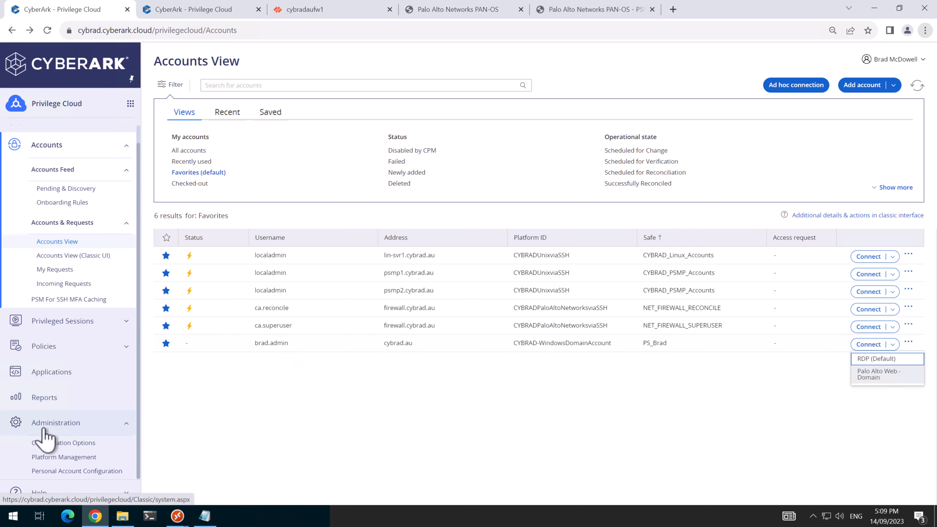
left_click(88, 446)
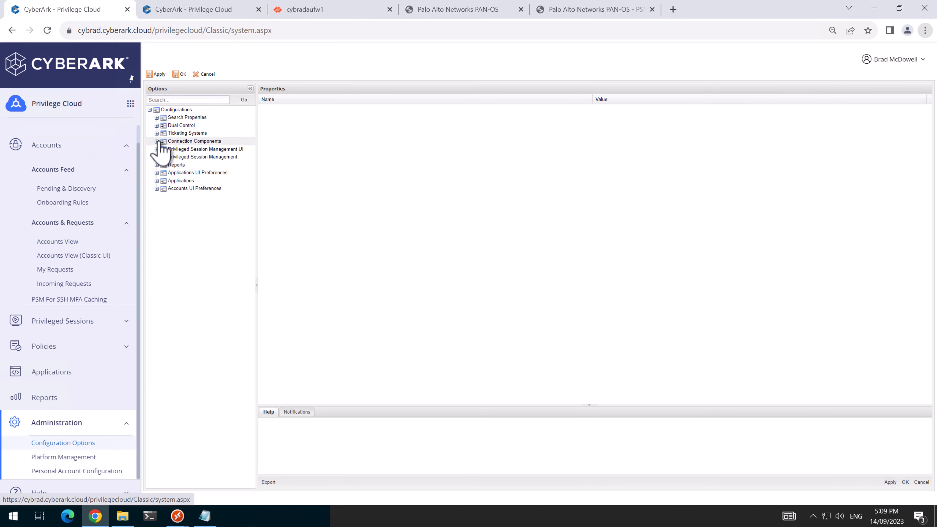
left_click(157, 142)
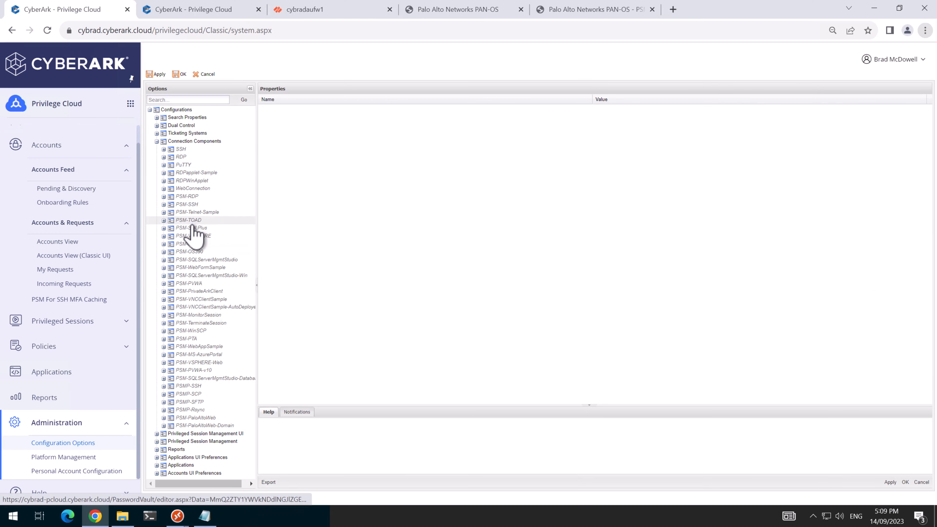
right_click(196, 206)
left_click(220, 251)
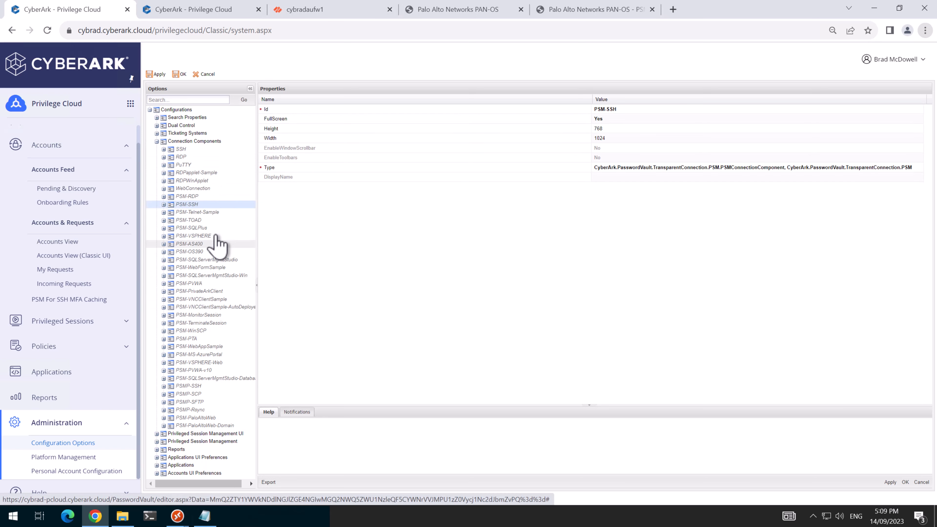
right_click(180, 142)
left_click(209, 187)
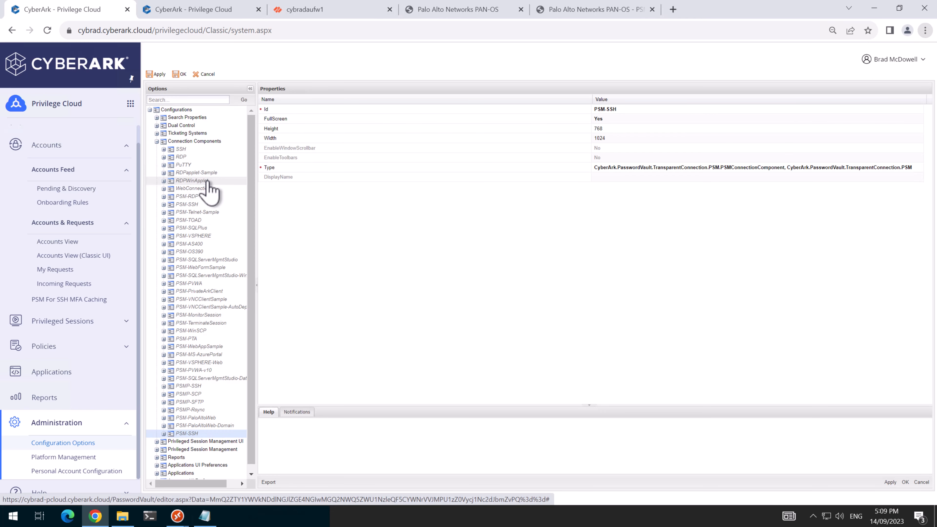
Step: Give the duplicated component the Id PSM-SSH-PaloAlto-Domain and the DisplayName "Palo Alto SSH - Domain", and apply the changes
left_click(628, 109)
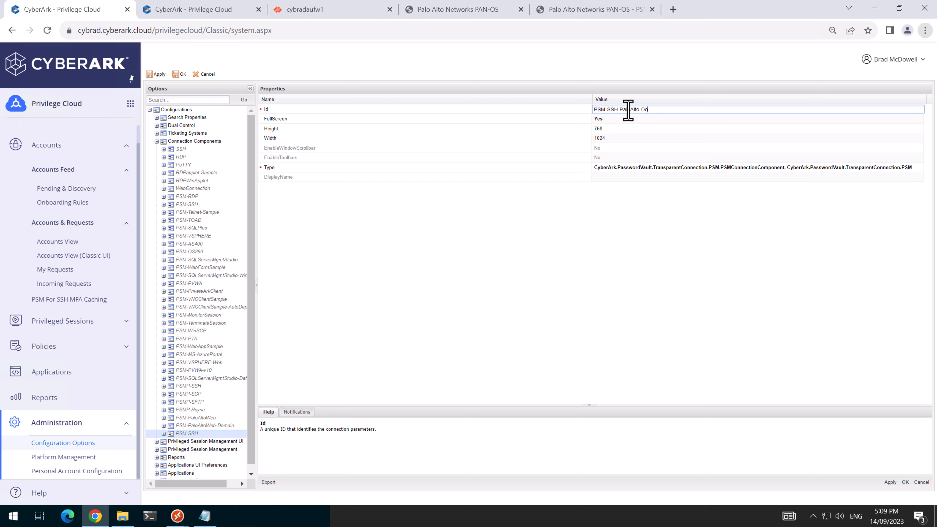
left_click(633, 178)
left_click(632, 178)
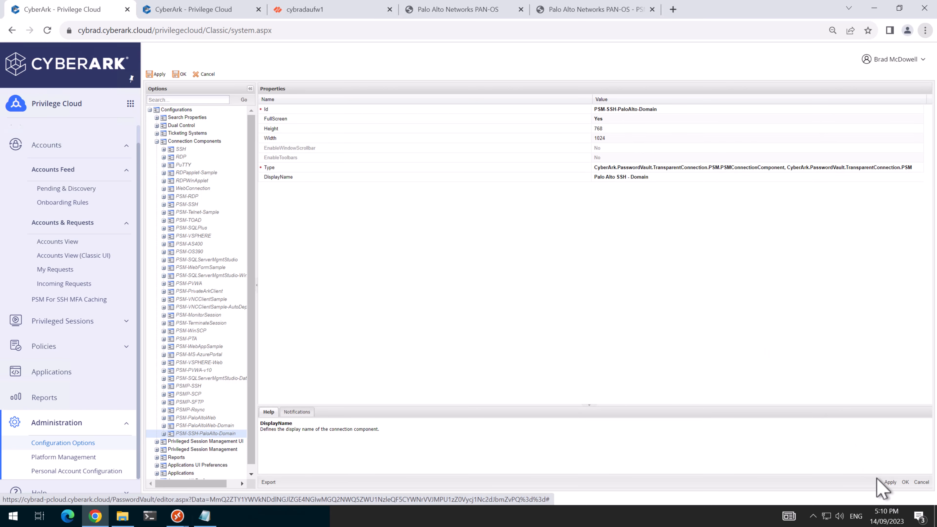
left_click(889, 482)
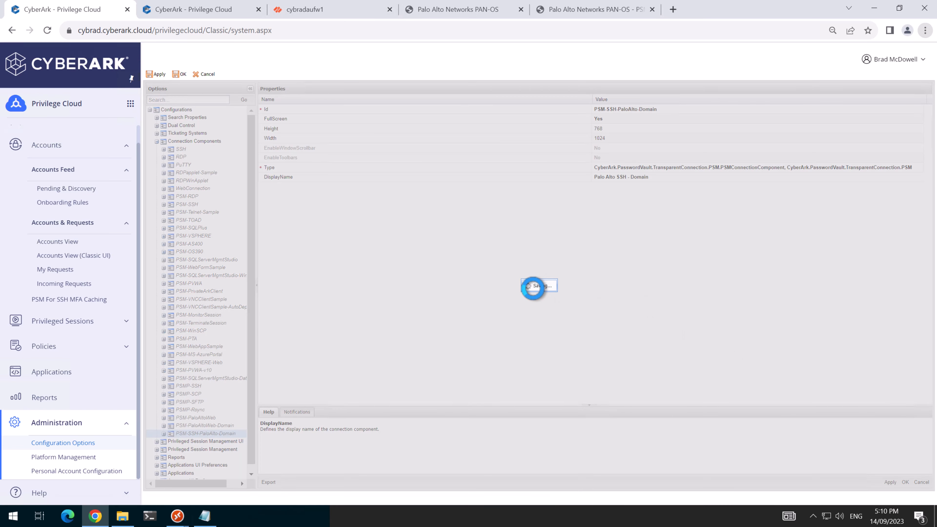
left_click(531, 289)
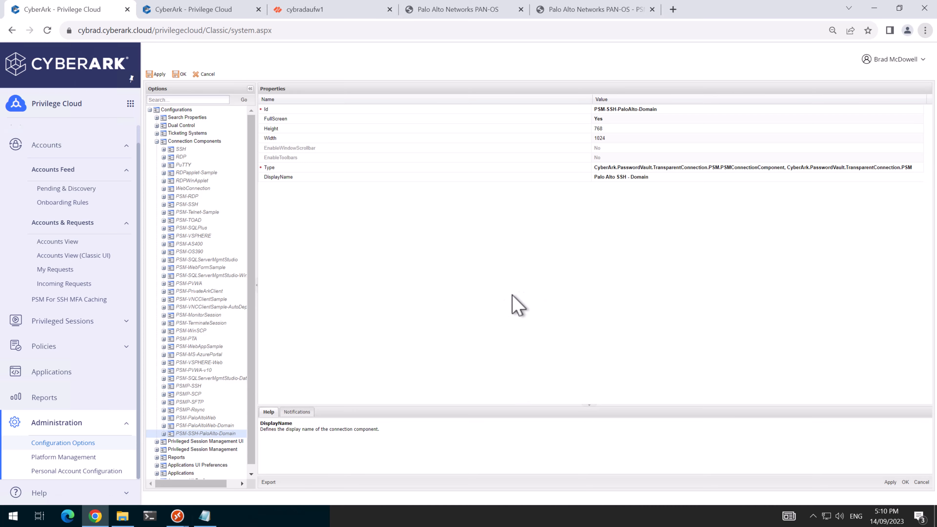
Step: Review the User Parameters of PSM-SSH-PaloAlto-Domain and copy the PSMRemoteMachine user parameter from PSM-PaloAltoWeb-Domain
left_click(164, 434)
scroll(165, 437, "down", 1)
left_click(171, 420)
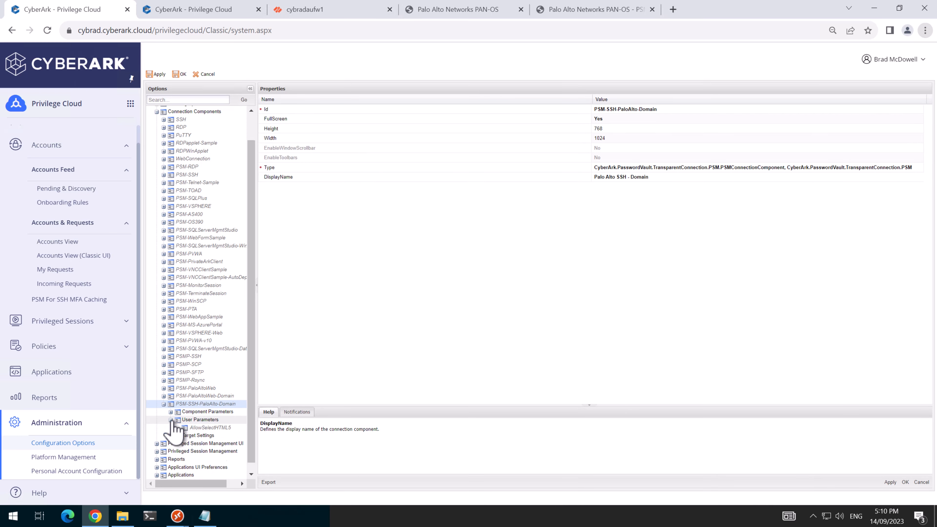
left_click(192, 429)
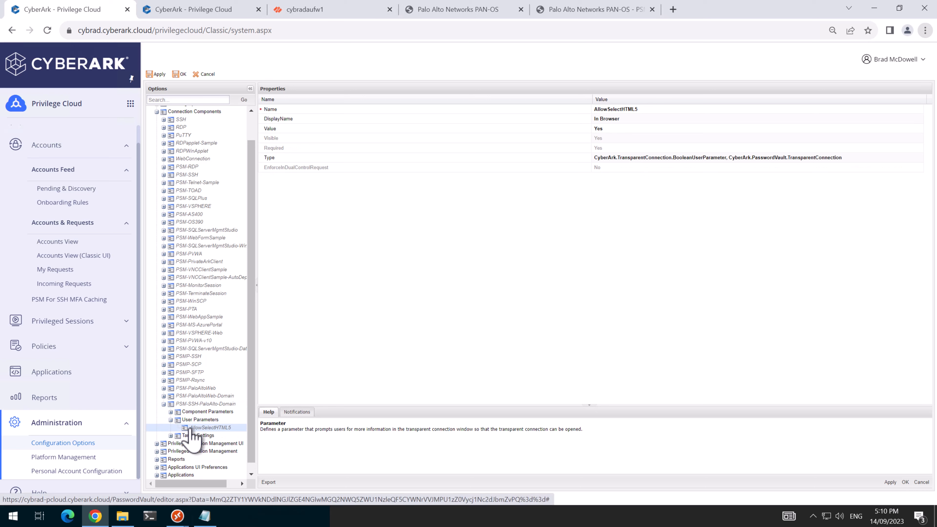
left_click(163, 396)
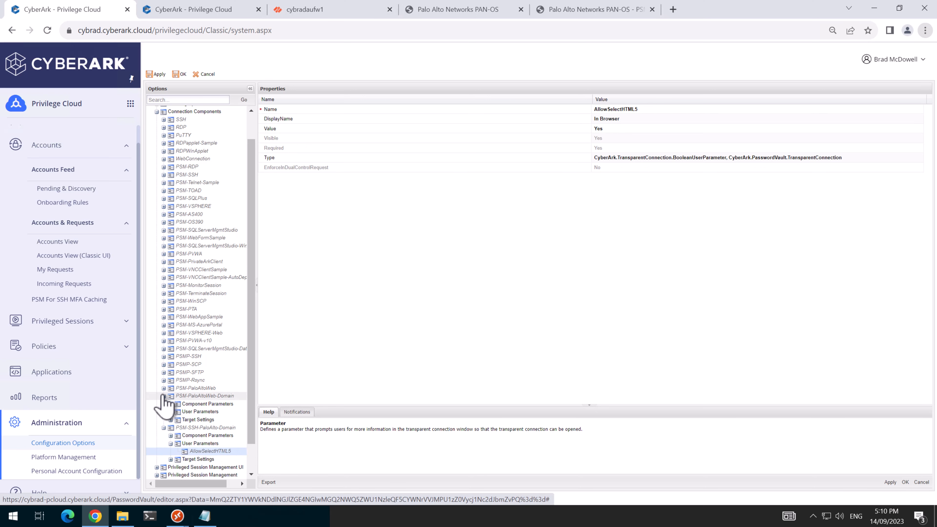
scroll(181, 406, "down", 1)
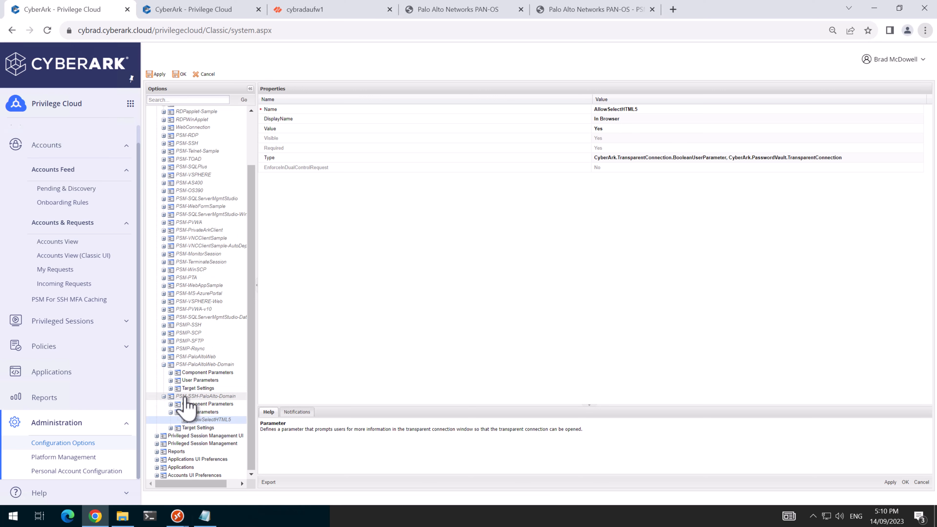
left_click(171, 380)
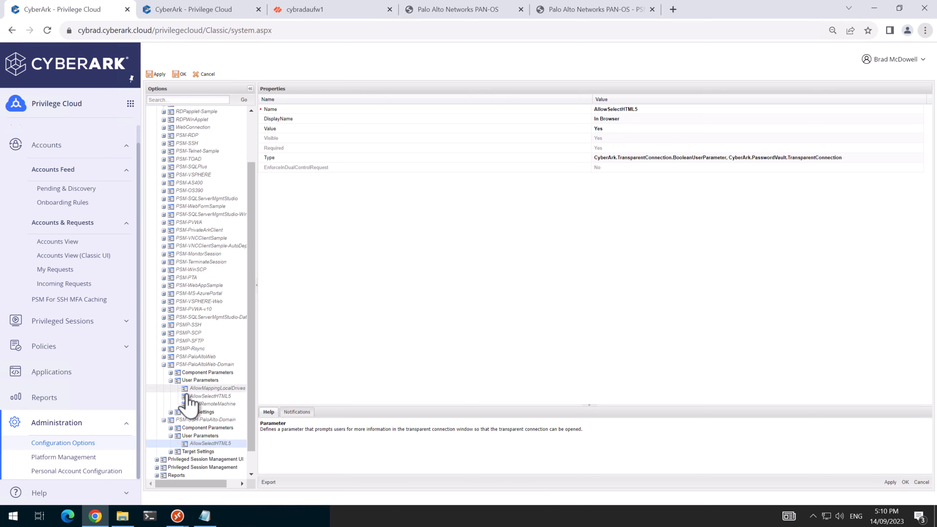
right_click(193, 404)
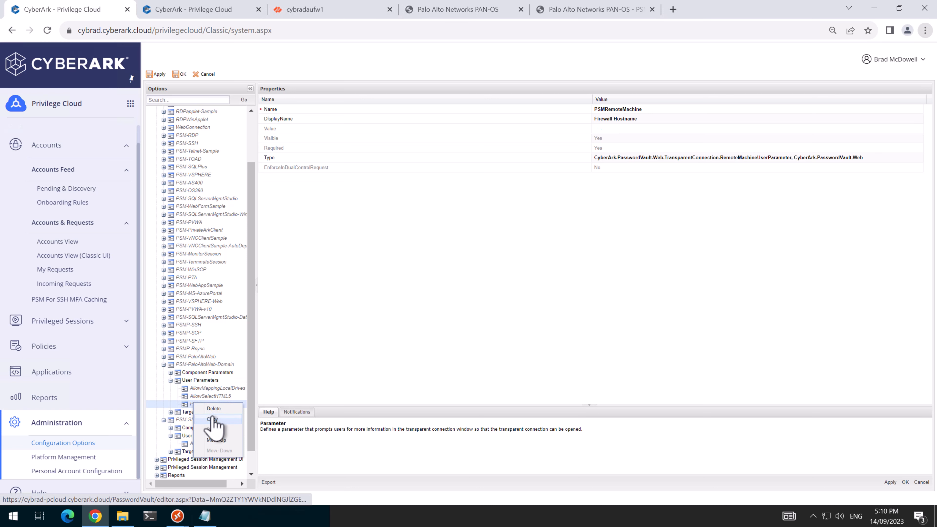
left_click(213, 419)
Step: Paste the copied PSMRemoteMachine parameter into the User Parameters of PSM-SSH-PaloAlto-Domain and apply the change
right_click(194, 436)
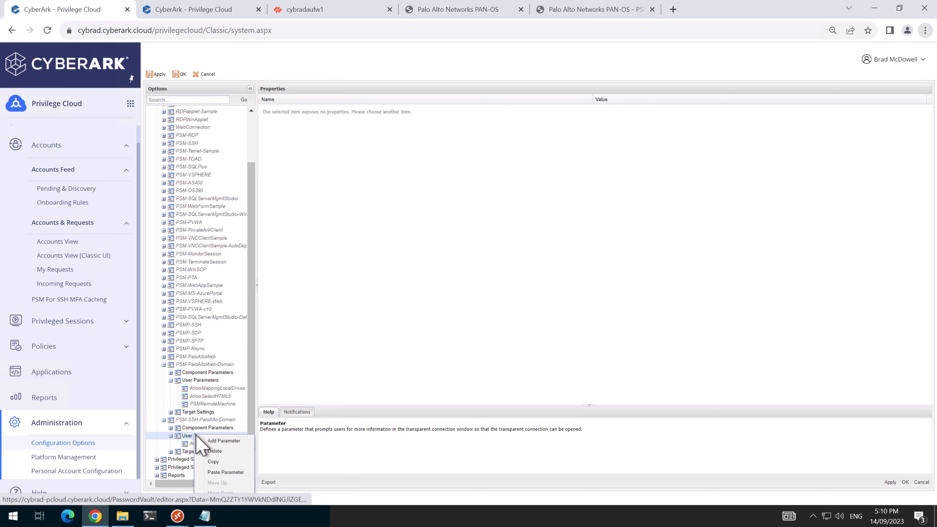
left_click(223, 472)
scroll(214, 450, "down", 1)
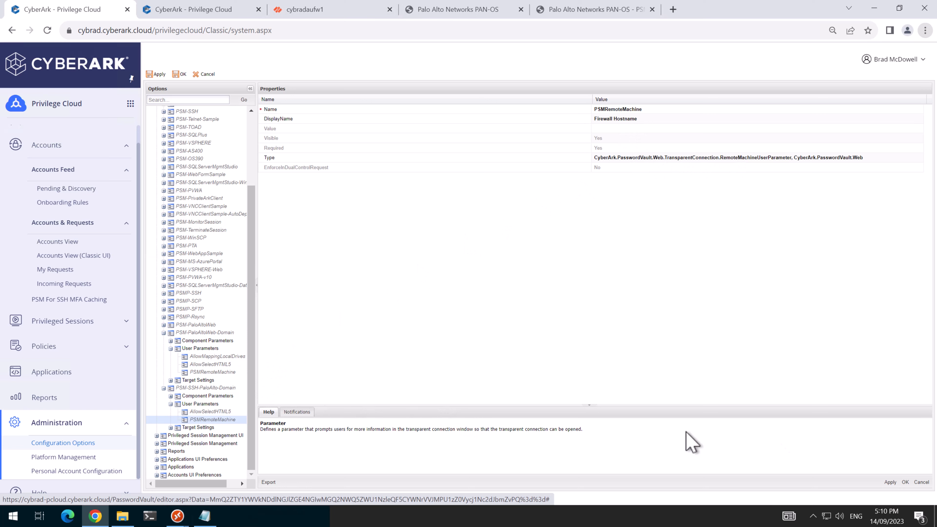
left_click(889, 482)
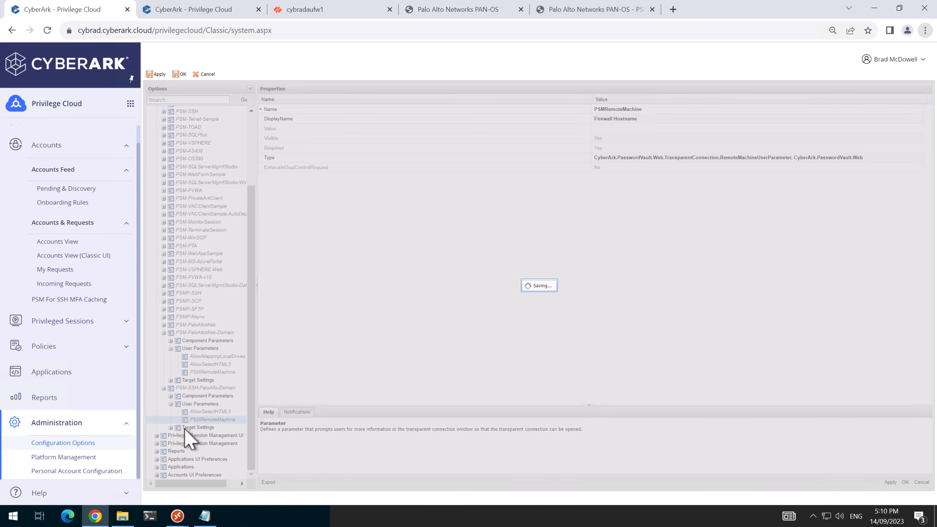
left_click(539, 290)
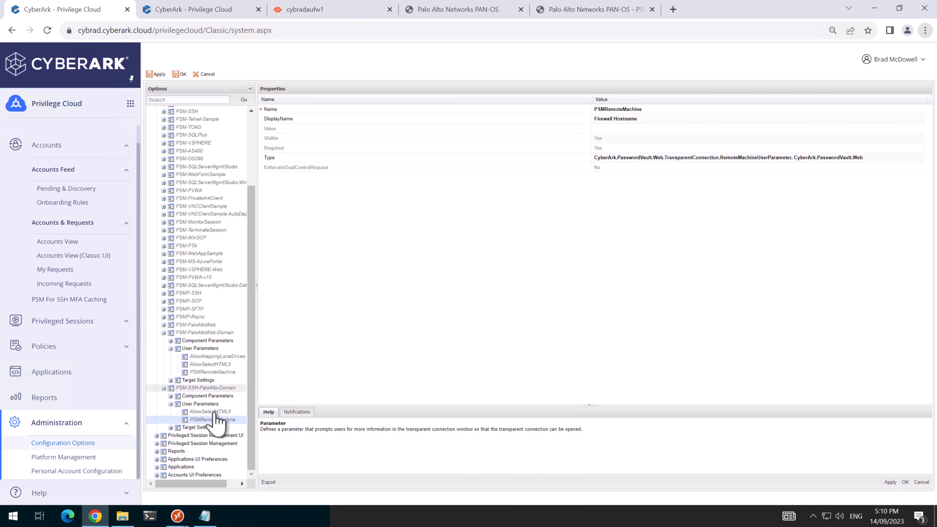
Step: Add a Client Specific parameter ClientApp to PSM-SSH-PaloAlto-Domain with value "putty.exe" -ssh "{UserName}"@"{PSMRemoteMachine}" -pw "{Password}", and save the configuration
left_click(171, 428)
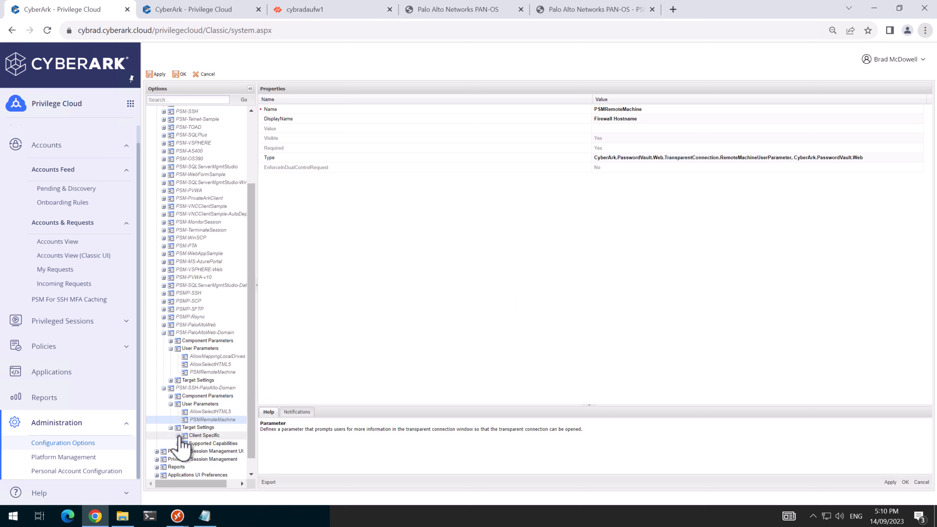
left_click(178, 435)
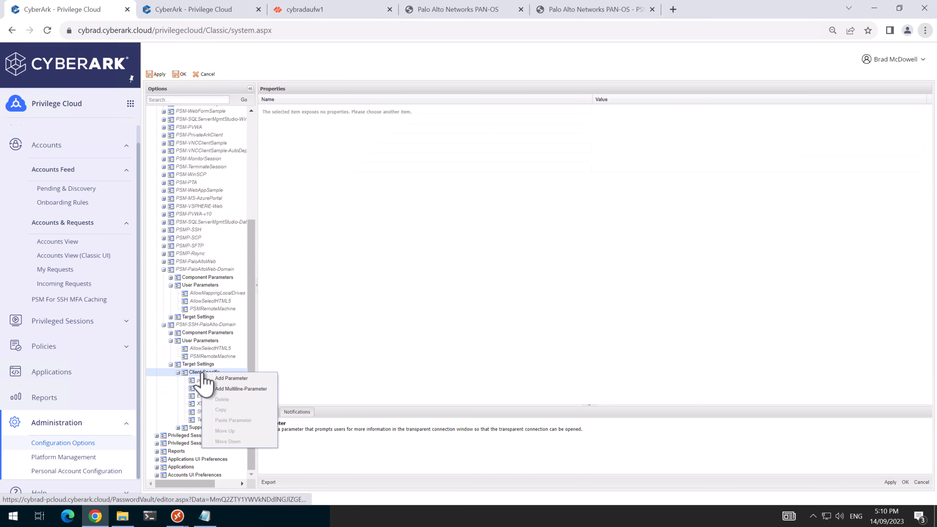
left_click(232, 378)
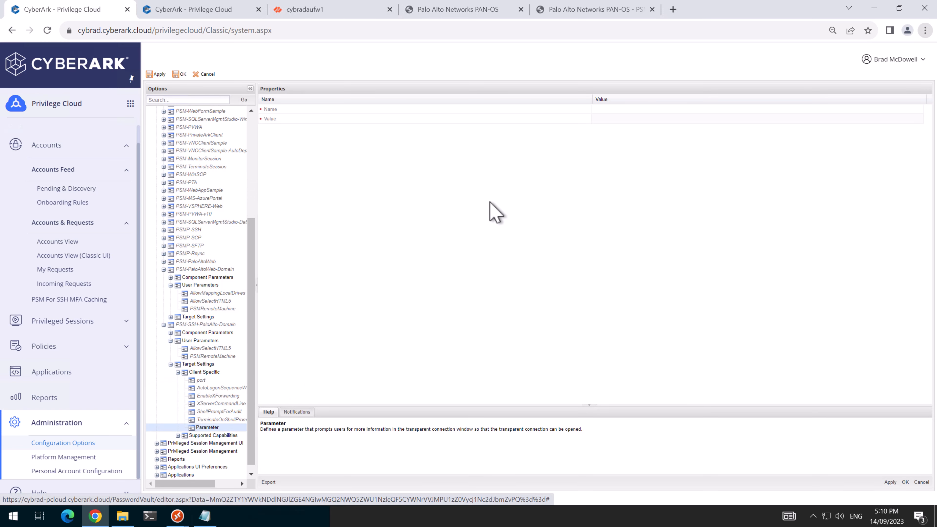
left_click(617, 110)
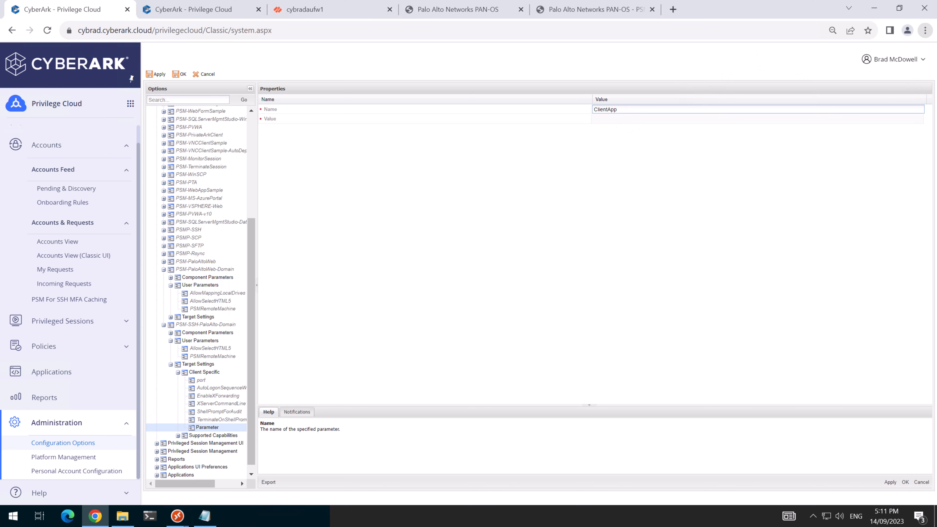
left_click(762, 119)
key("ctrl+v")
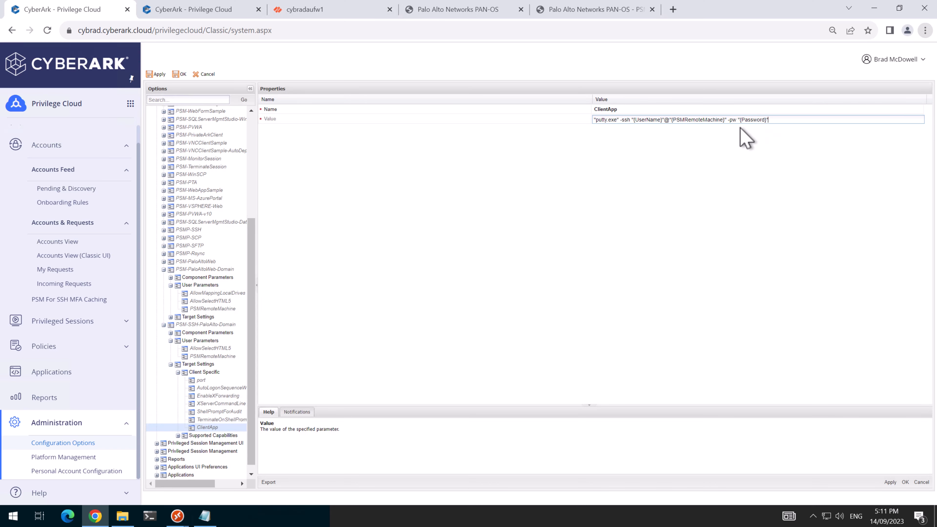
left_click(719, 136)
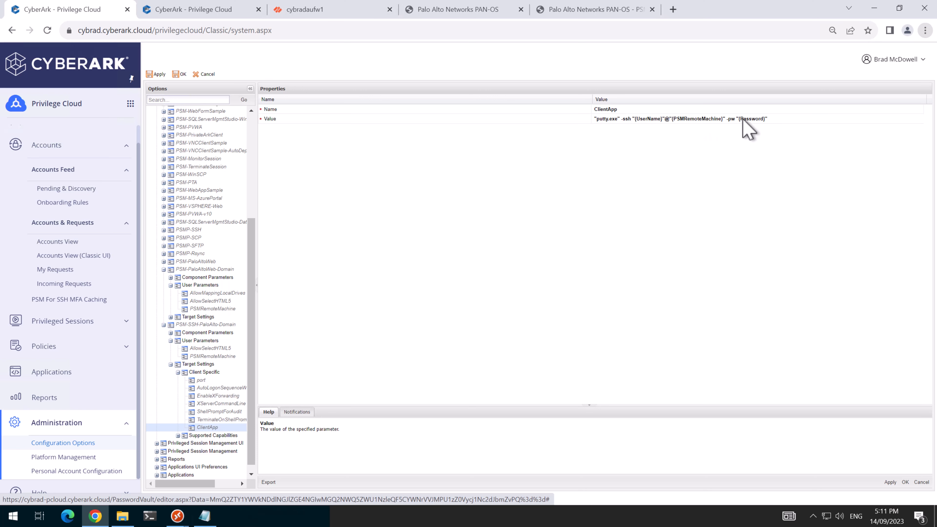
left_click(890, 482)
left_click(547, 291)
left_click(905, 482)
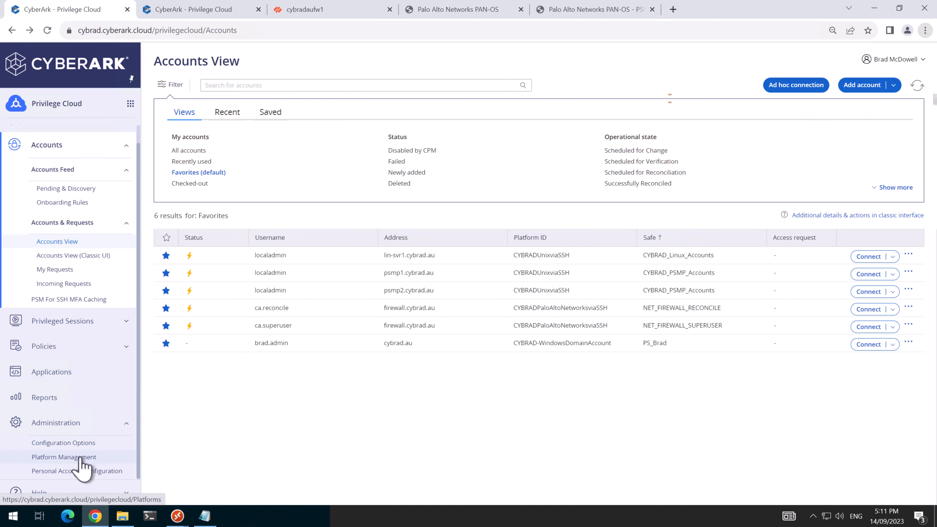
Step: Associate the "Palo Alto SSH - Domain" PSM connector with the CYBRAD Windows domain account platform and save the connector settings
left_click(106, 458)
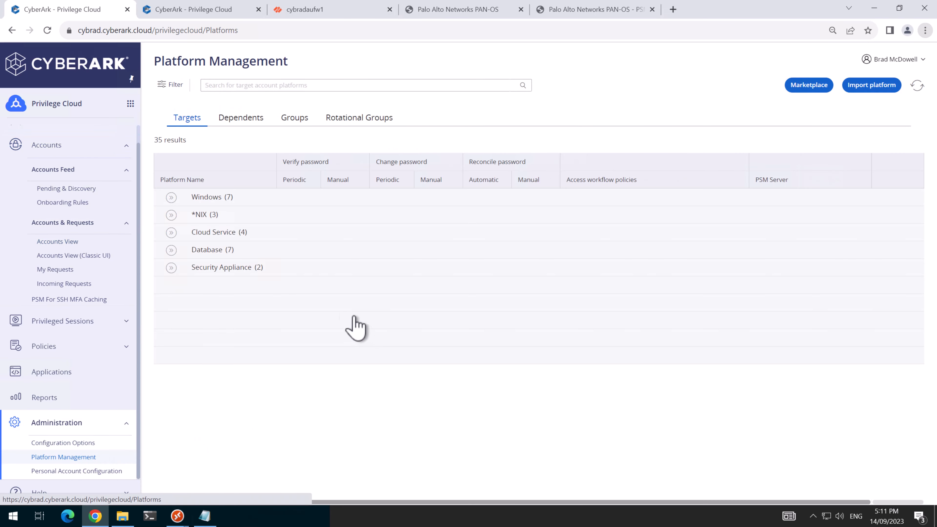
left_click(170, 198)
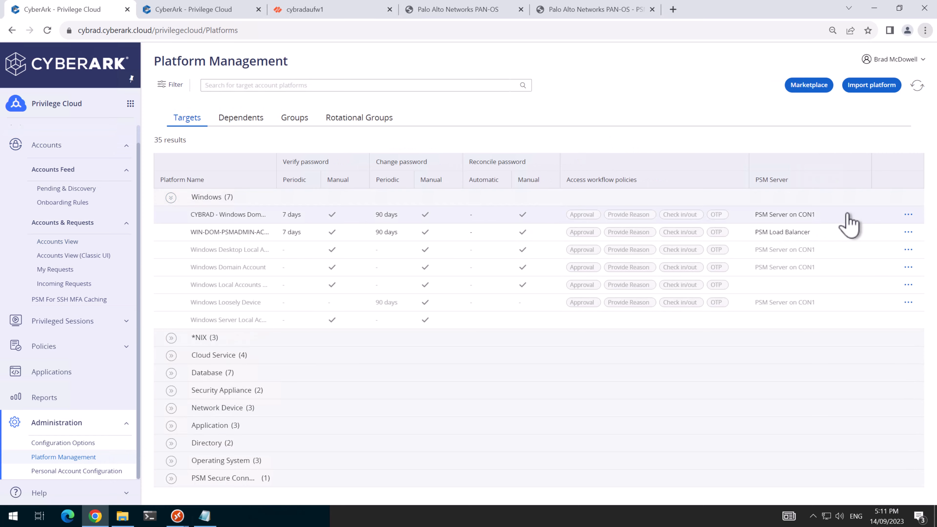
left_click(909, 215)
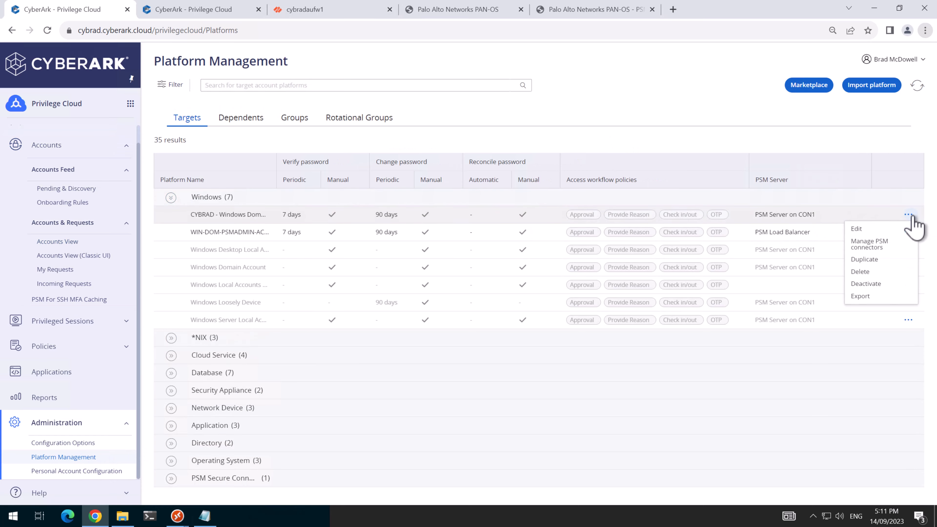
left_click(889, 248)
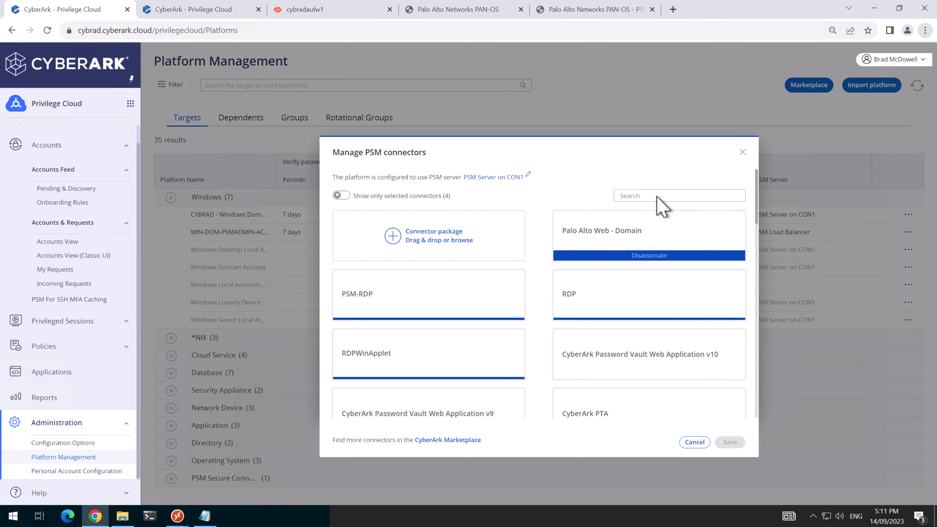
left_click(658, 197)
type("palo")
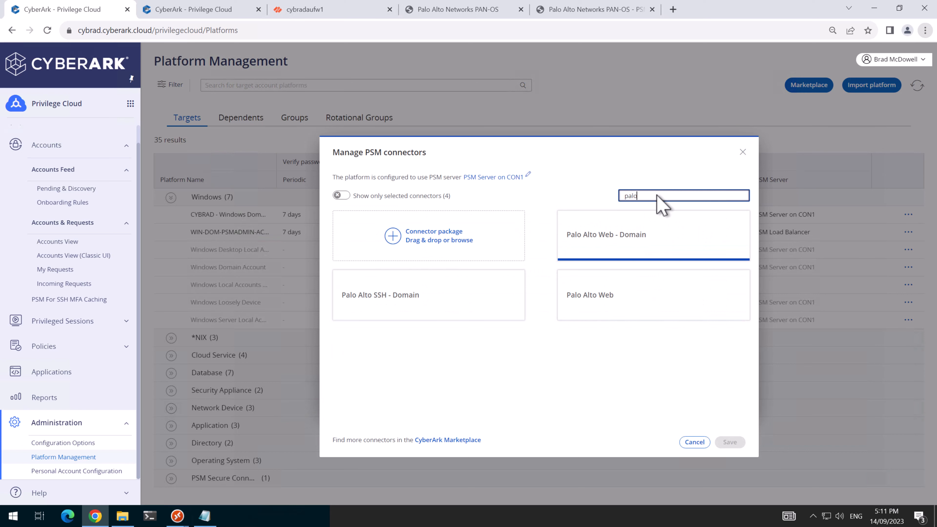
mouse_move(428, 319)
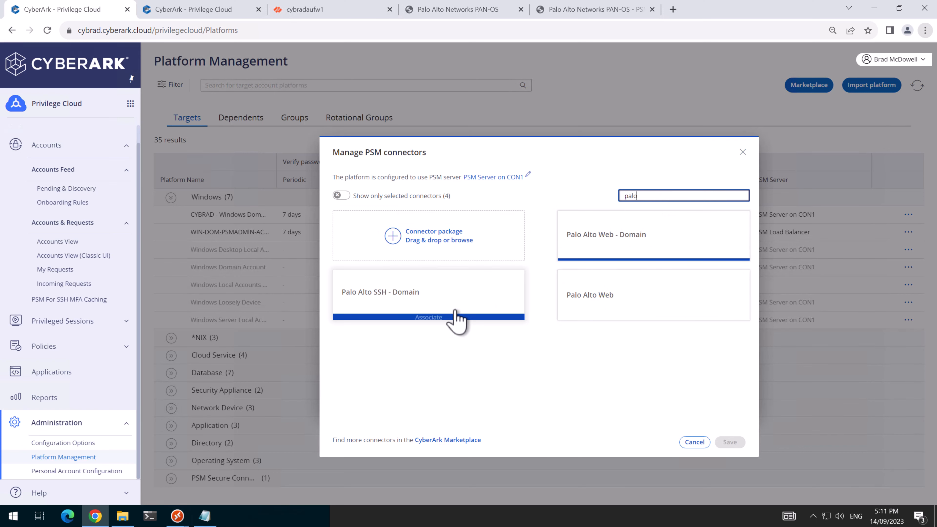
left_click(412, 315)
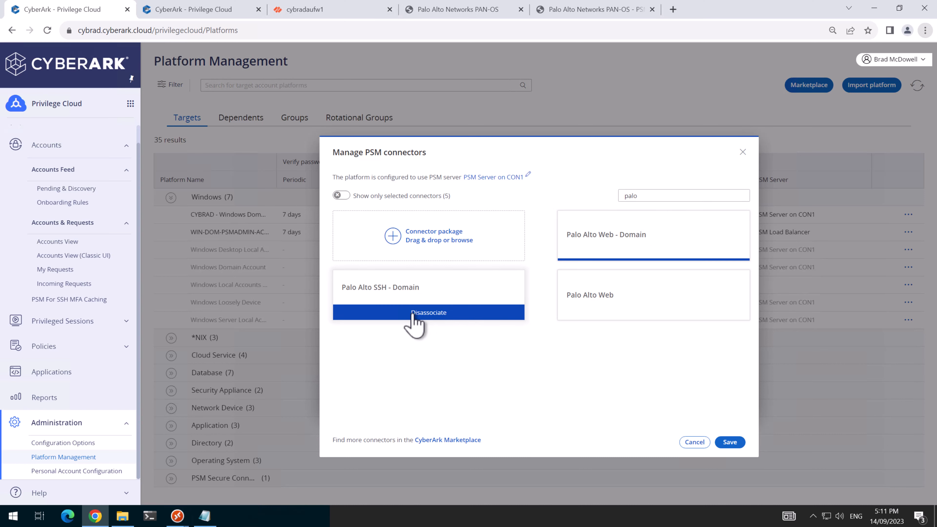
left_click(724, 443)
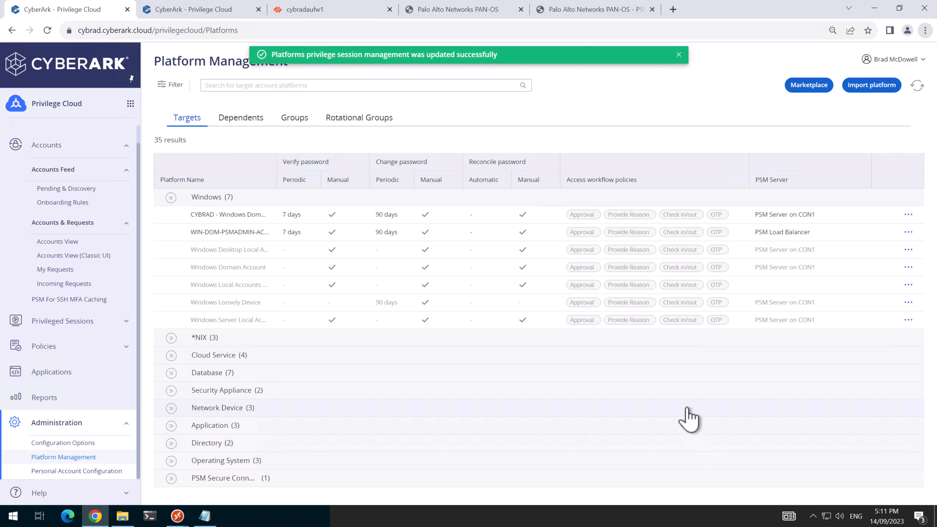
Step: Open the accounts view, switch to the CON1 remote desktop, and restart the CyberArk Privileged Session Manager service
left_click(47, 145)
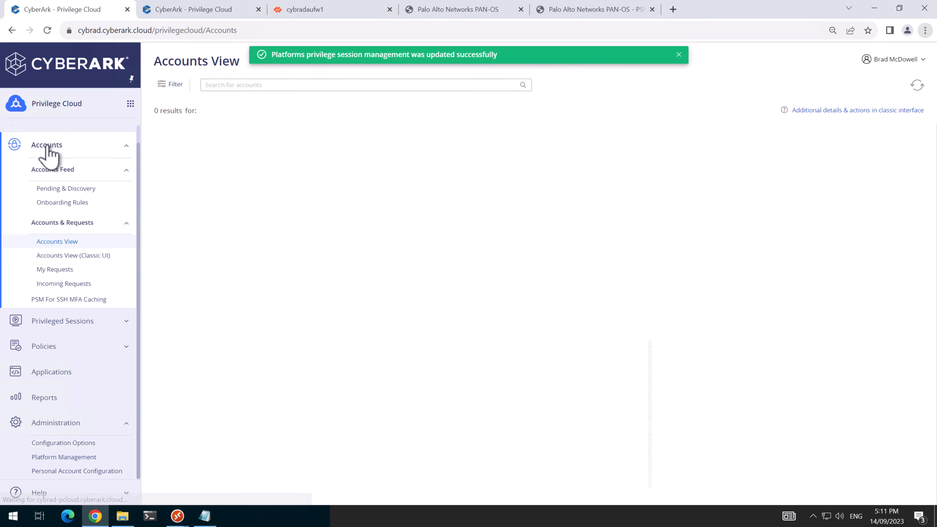
mouse_move(179, 516)
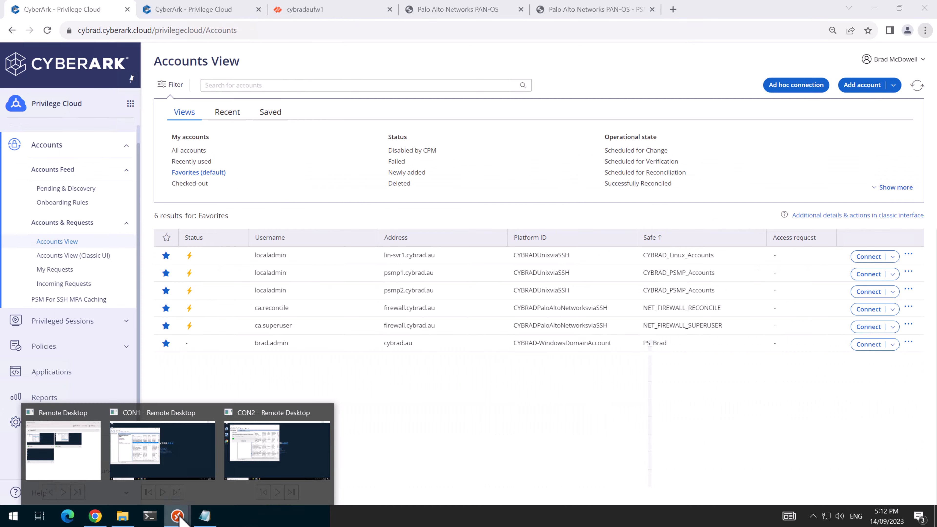
left_click(120, 448)
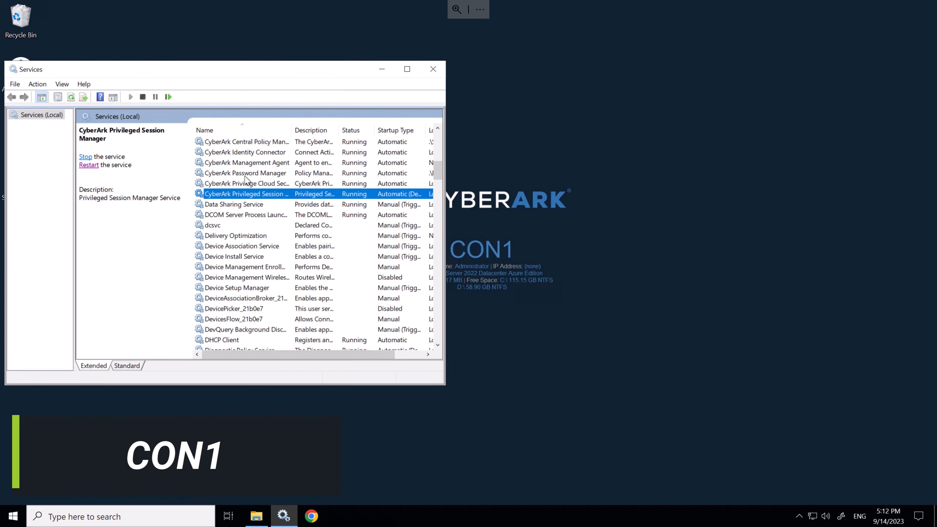
left_click(168, 97)
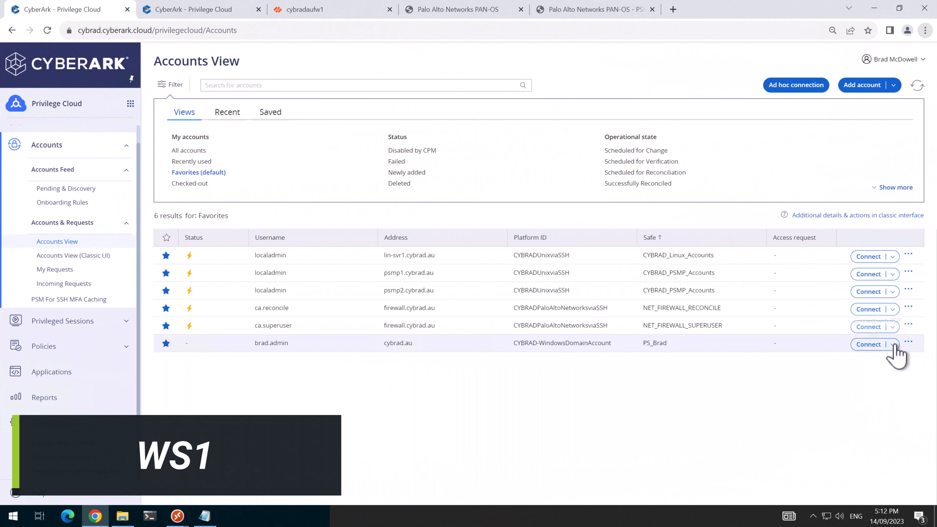
Step: Connect with the cybrad.au Windows domain account using Palo Alto SSH - Domain, choosing firewall.cybrad.au as the firewall hostname
left_click(893, 345)
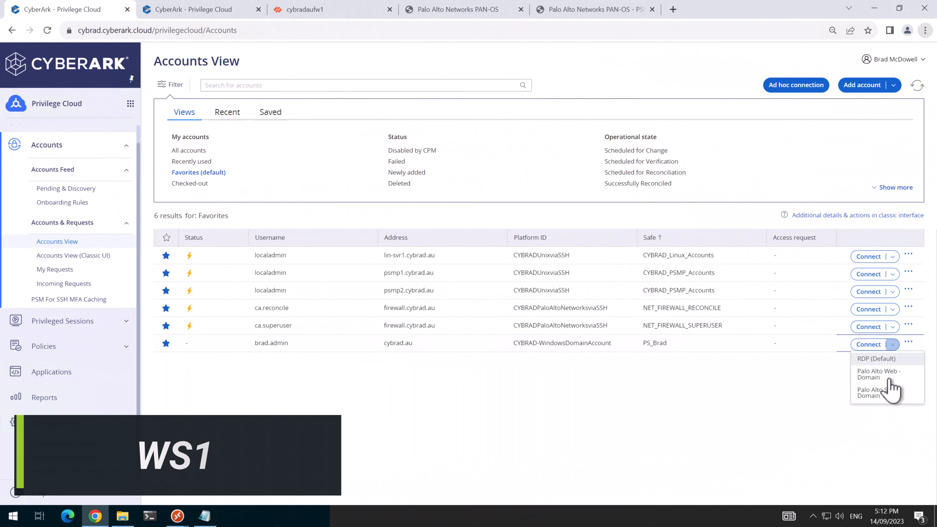
left_click(884, 397)
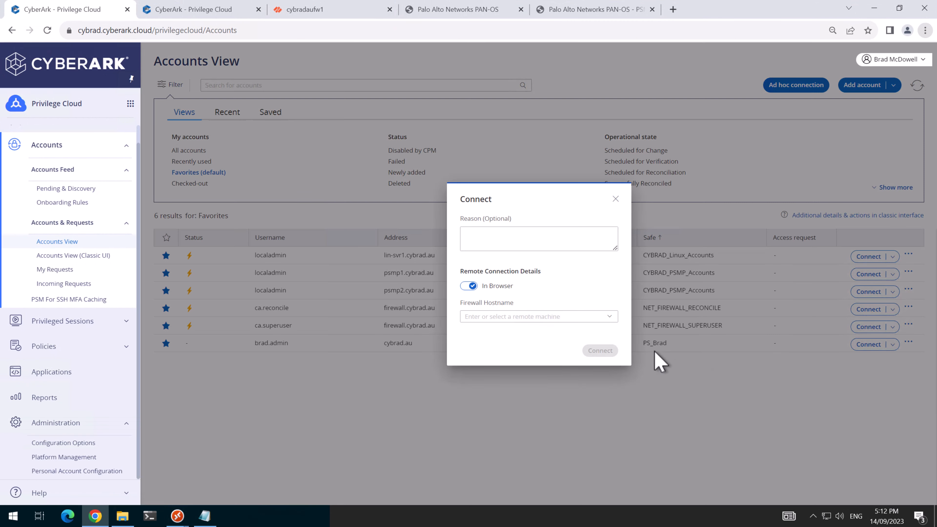
left_click(611, 317)
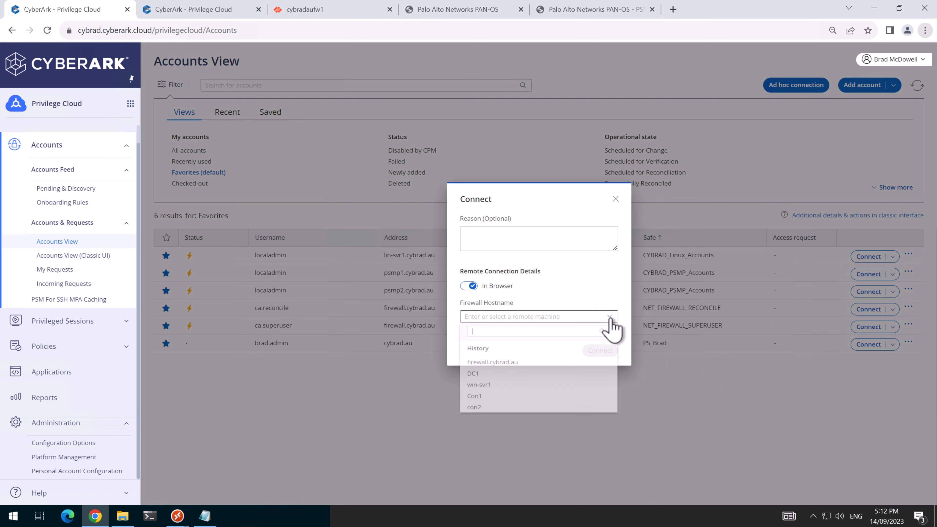
left_click(501, 366)
left_click(600, 351)
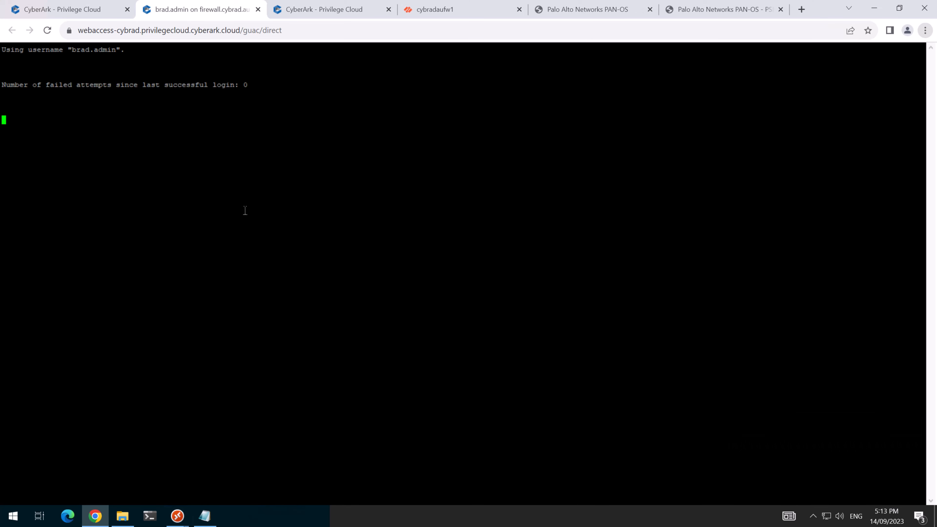
Step: Run show clock in the firewall SSH session and exit the session
type("show clock")
key("Return")
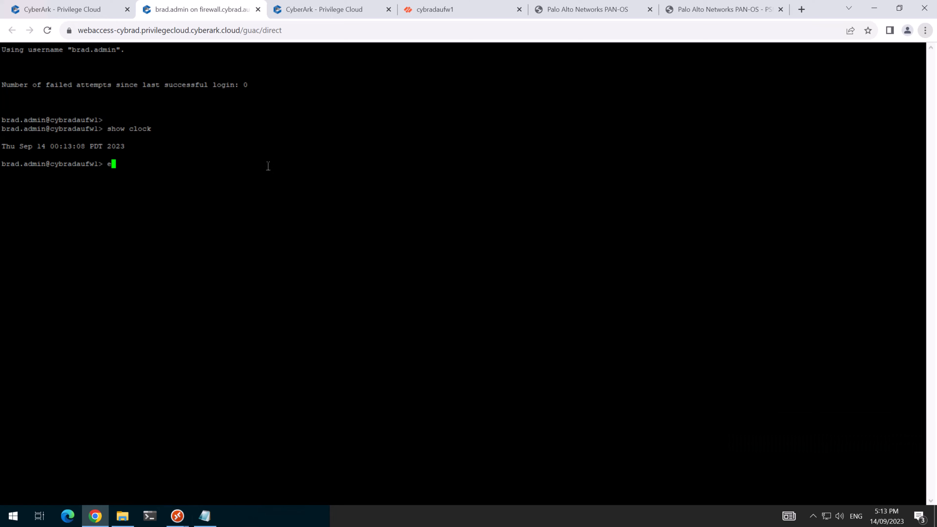
key("Return")
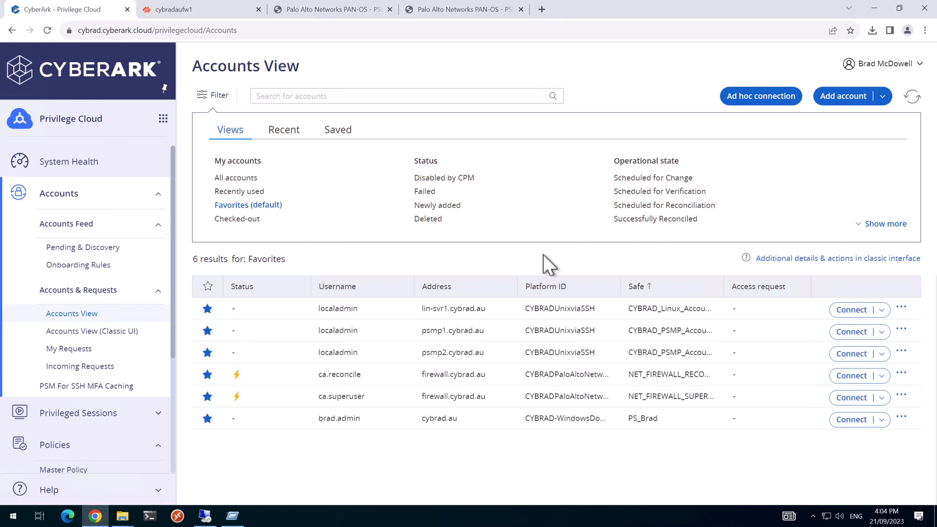
Step: Associate the PSMP-SSH connector with the CYBRAD Palo Alto Networks platform under Network Device and save the connector settings
scroll(100, 419, "down", 5)
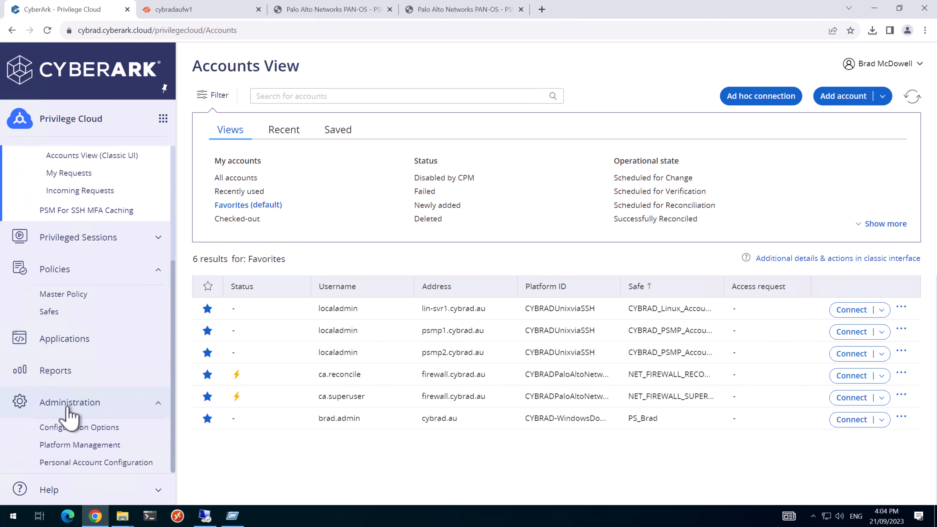
left_click(75, 445)
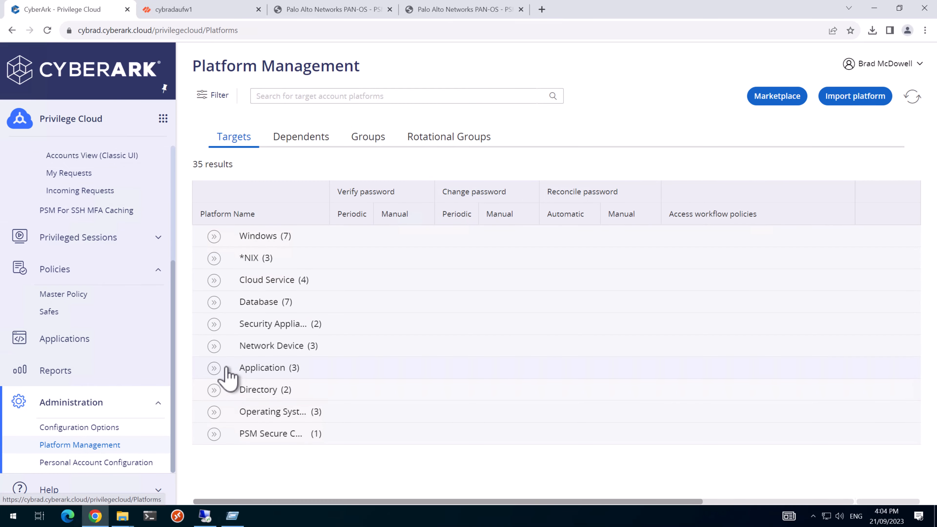
left_click(214, 346)
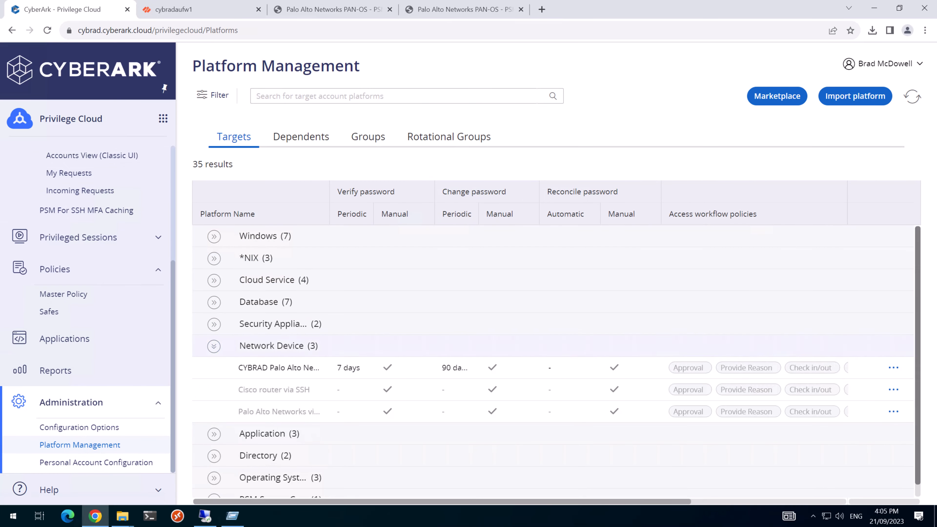
left_click(893, 367)
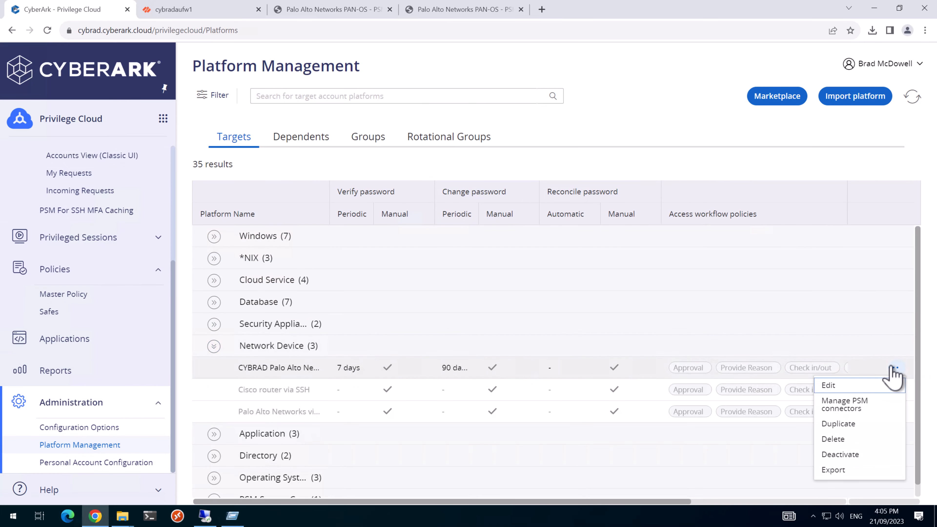
left_click(848, 406)
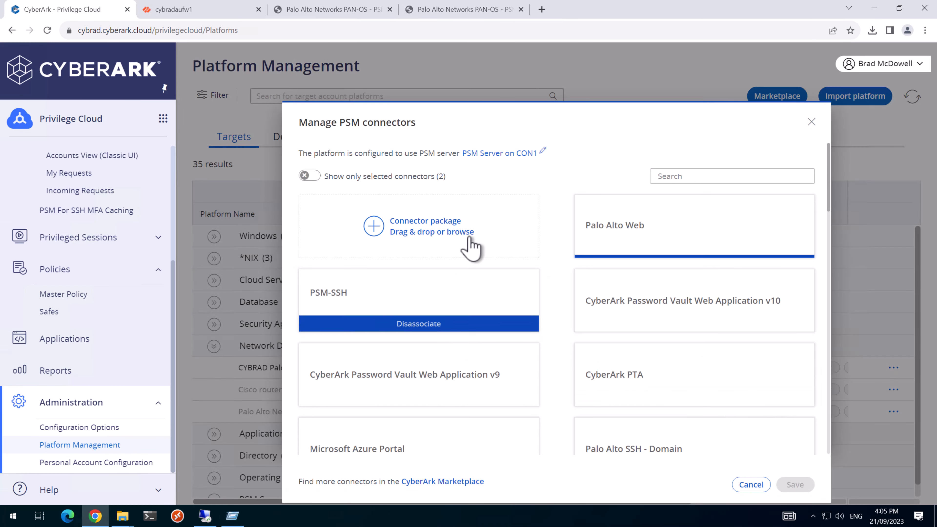
left_click(691, 173)
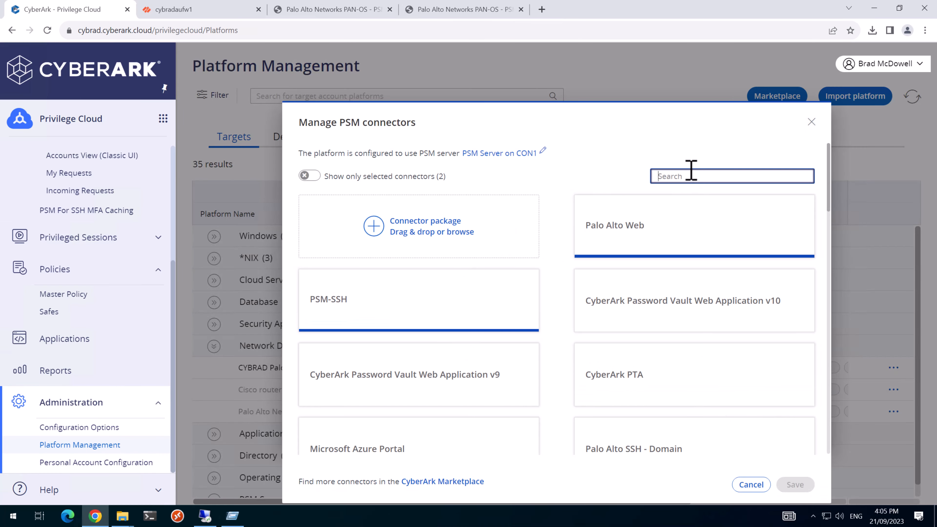
type("psmp")
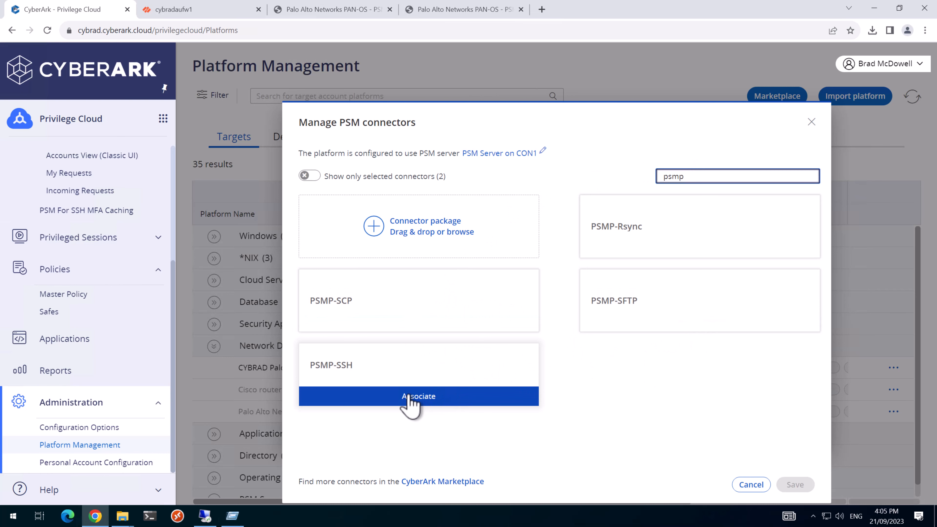
left_click(408, 398)
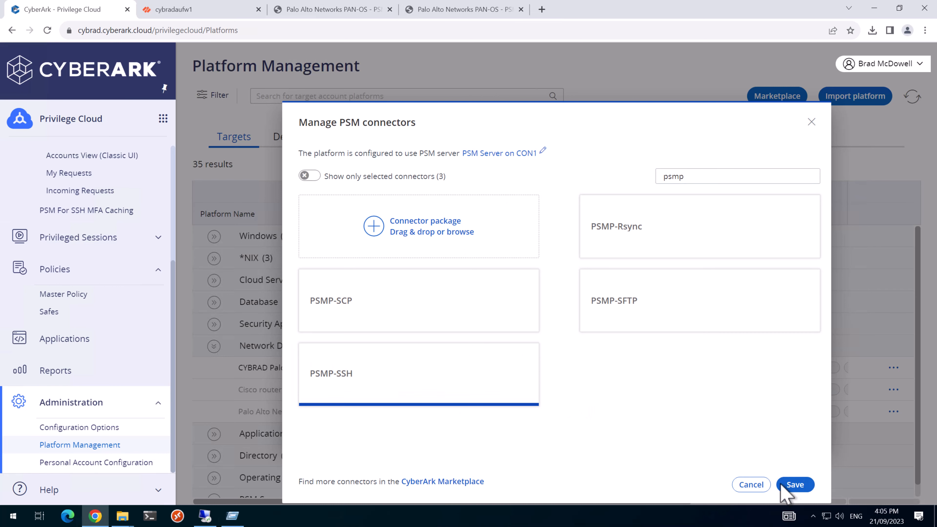
left_click(805, 489)
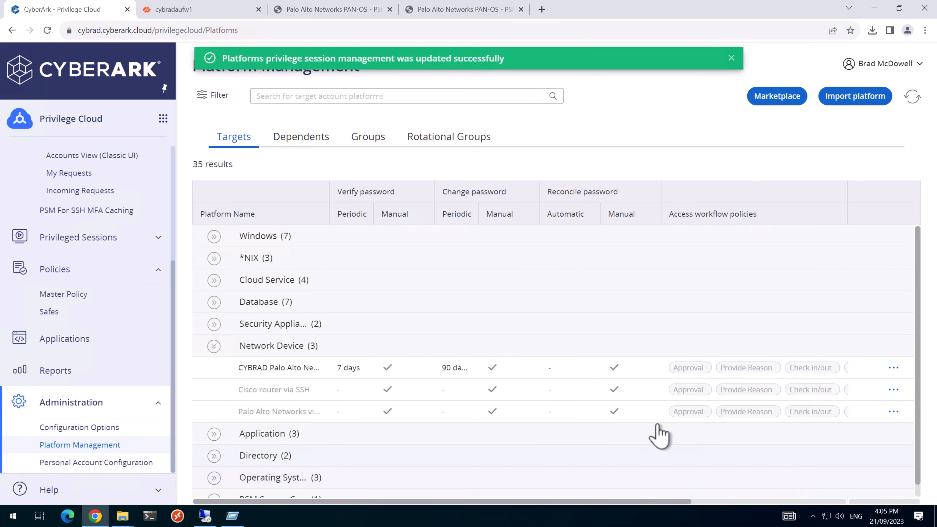
left_click(732, 58)
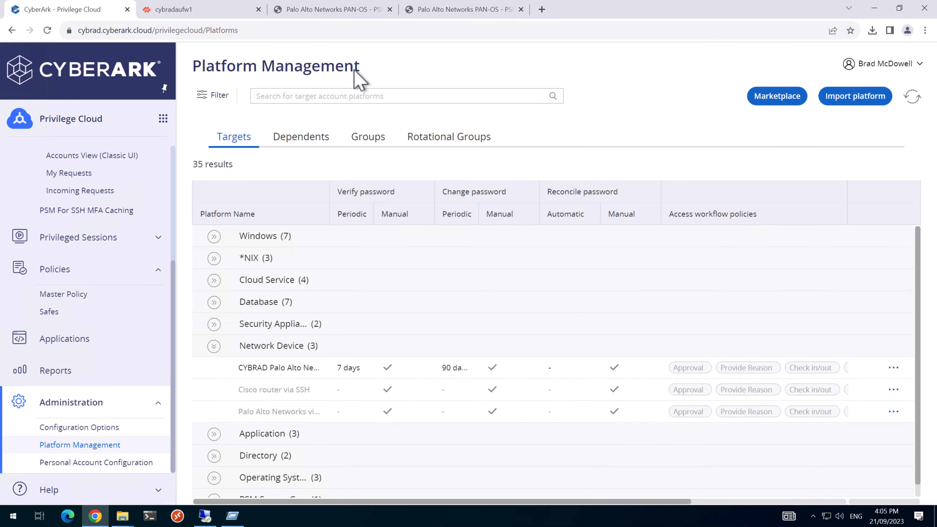
Step: Open an SSH session from the accounts view to psmp1.cybrad.au with its localadmin account
scroll(91, 270, "up", 5)
left_click(70, 196)
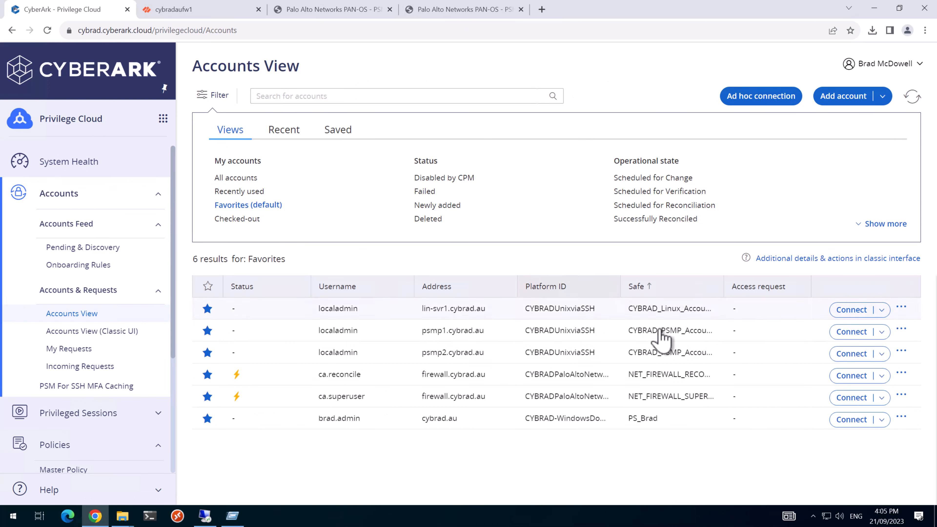
left_click(882, 331)
left_click(860, 351)
left_click(632, 345)
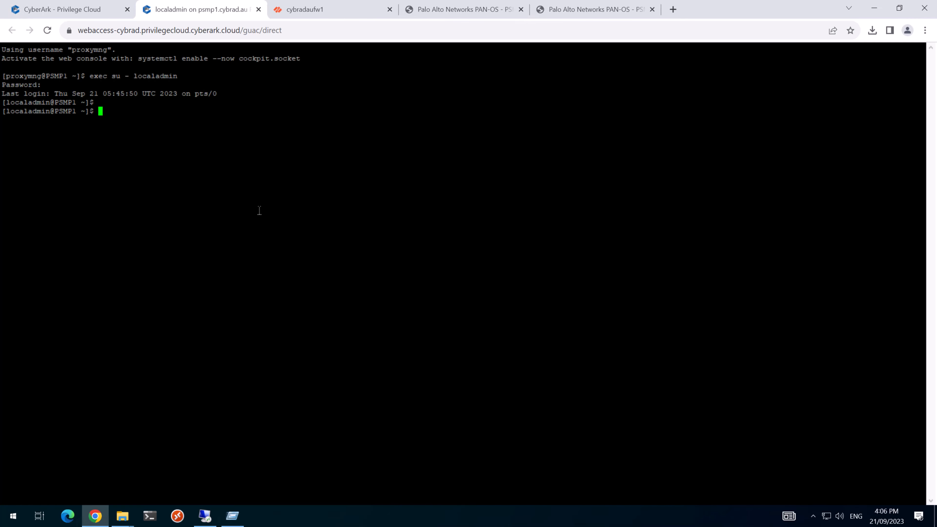
Step: Restart the psmpsrv service on PSMP1 using sudo service psmpsrv restart
key("Return")
key("Return")
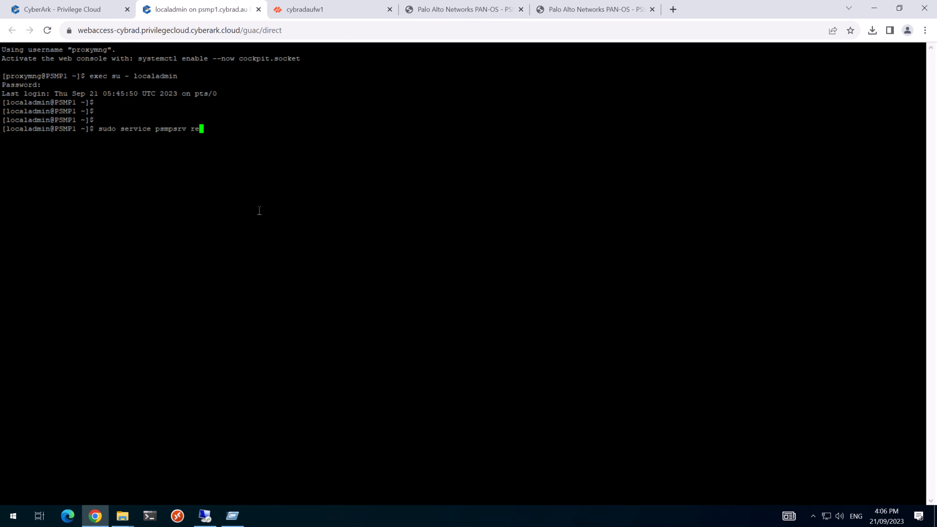
key("Return")
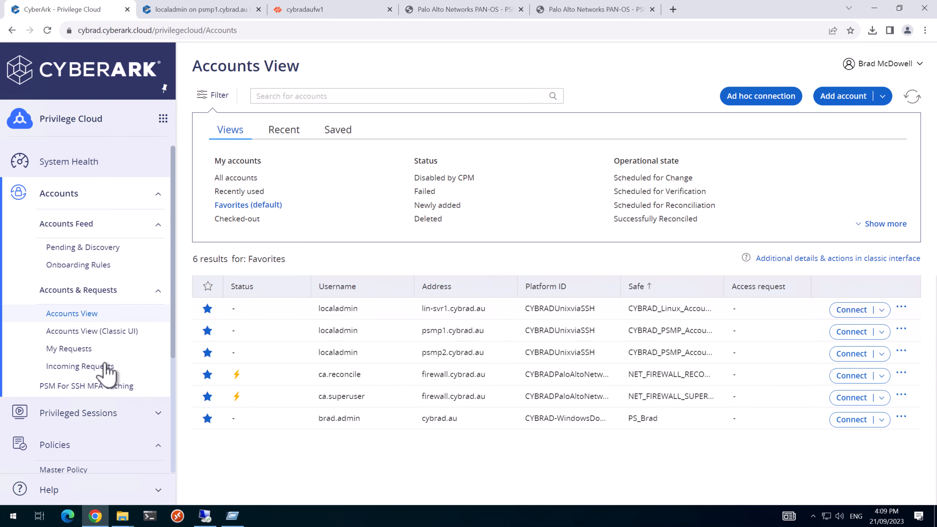
Step: Enter a key passphrase under PSM for SSH MFA Caching and generate the SSH key
left_click(88, 388)
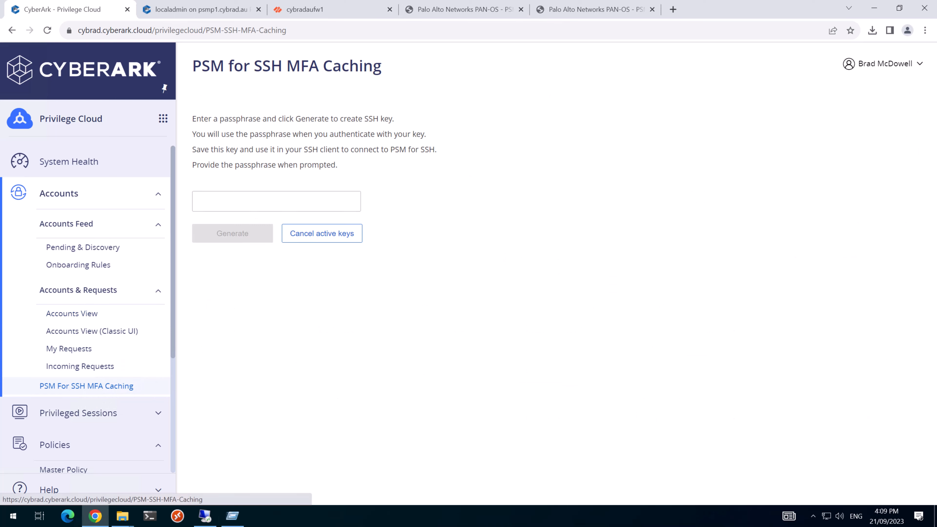
left_click(287, 209)
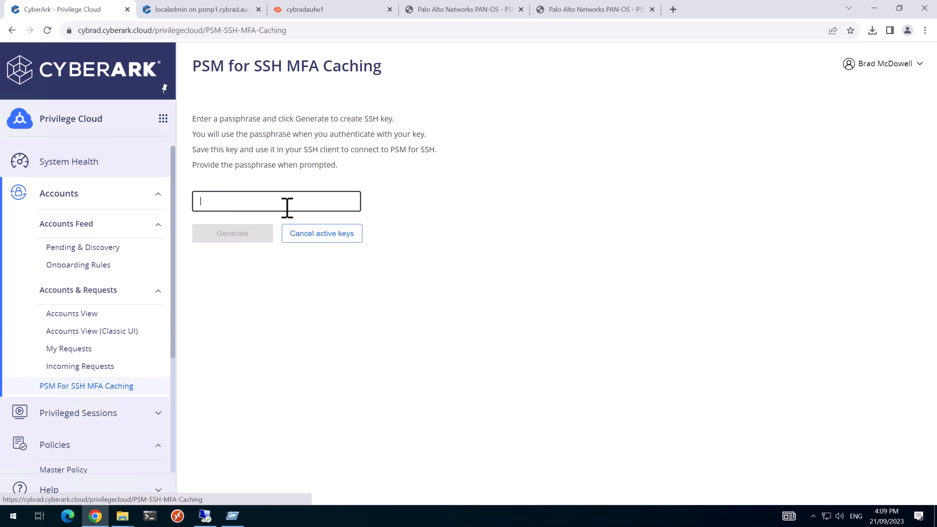
key("ctrl+v")
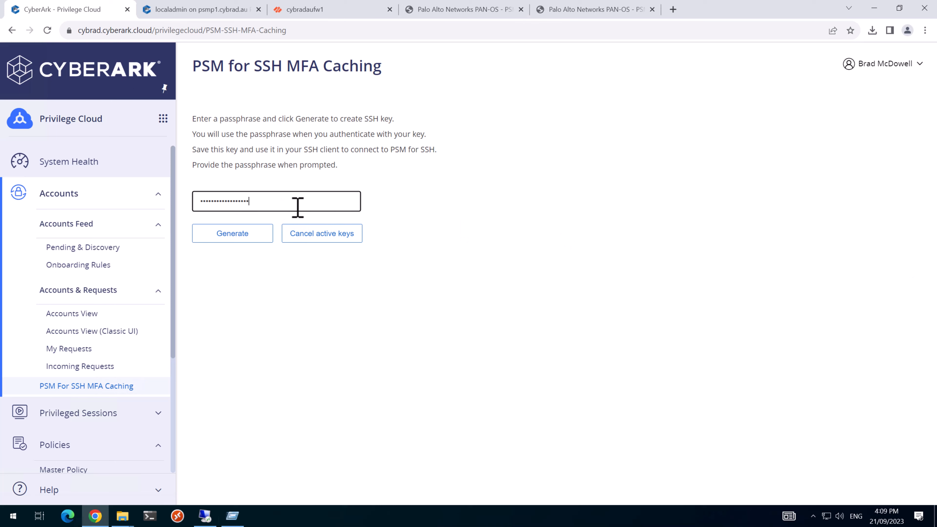
left_click(241, 236)
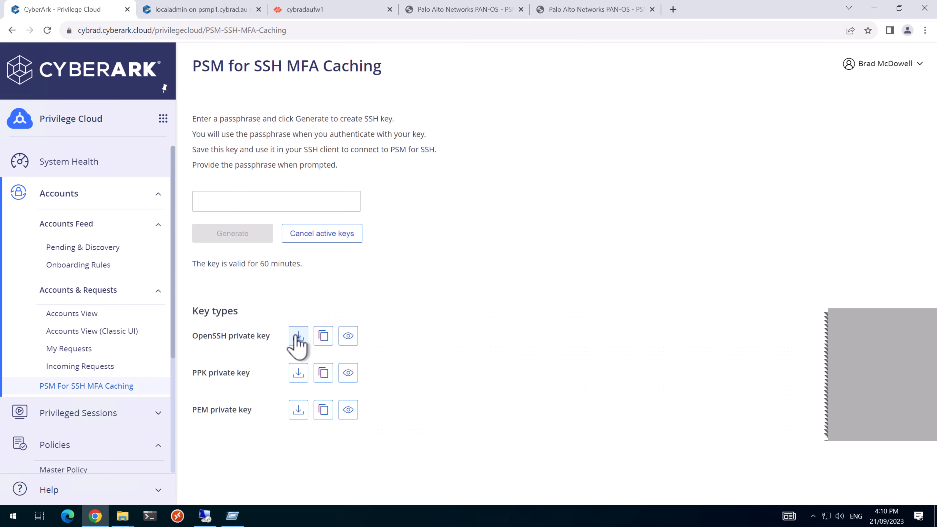
Step: Download the OpenSSH private key, locate key.openssh in the Downloads folder, and copy its file path
left_click(297, 337)
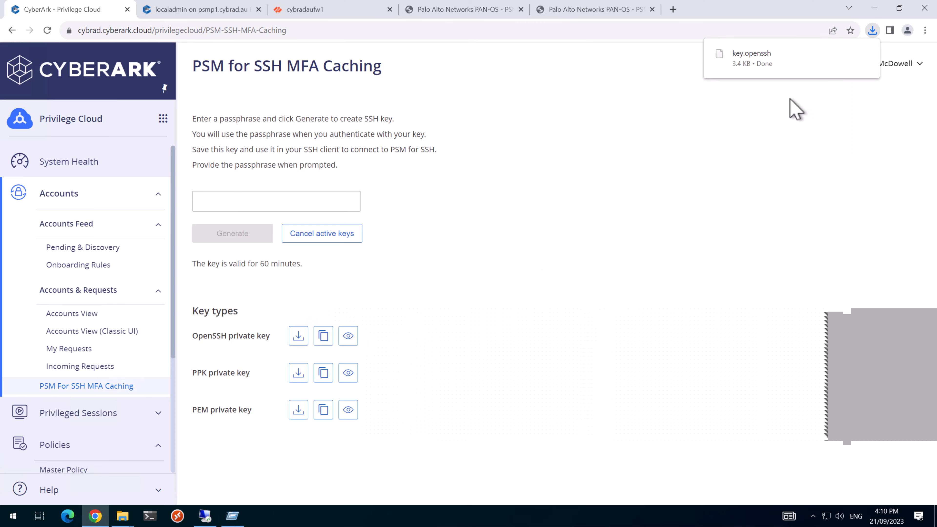
left_click(847, 54)
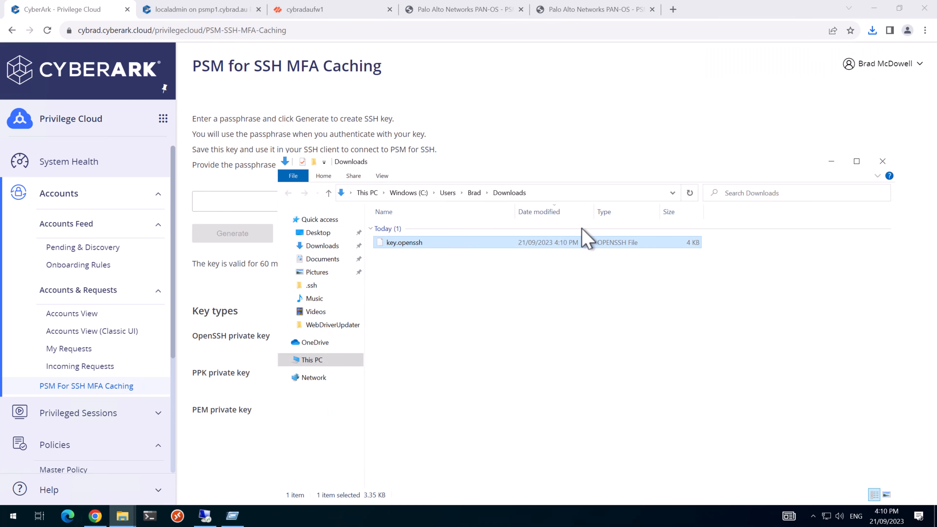
right_click(409, 244)
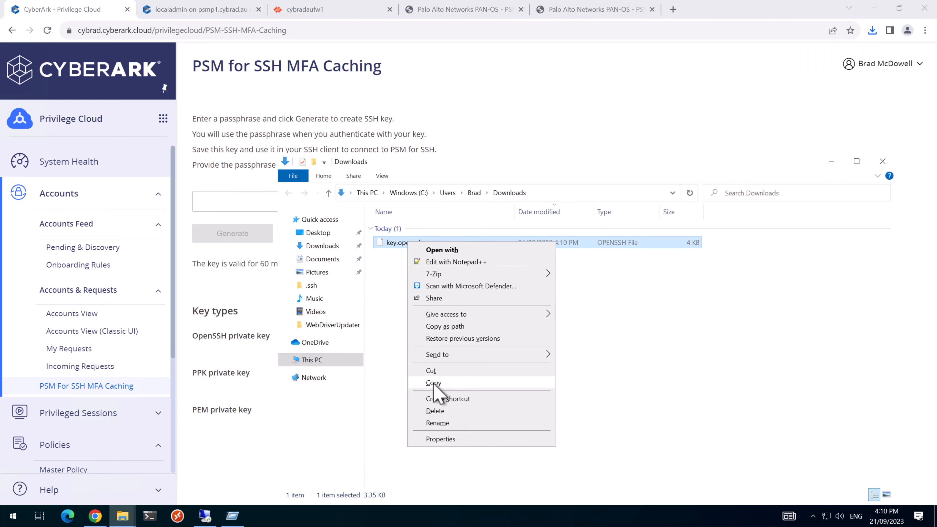
left_click(455, 327)
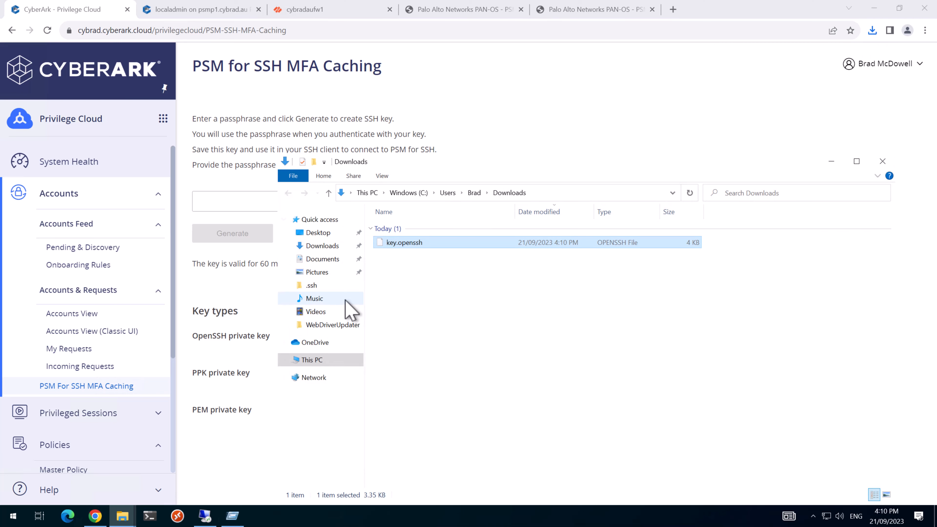
Step: In Windows PowerShell, SSH to firewall.cybrad.au as ca.superuser through psmp2.cybrad.au using the downloaded key.openssh, and enter the key passphrase
left_click(149, 516)
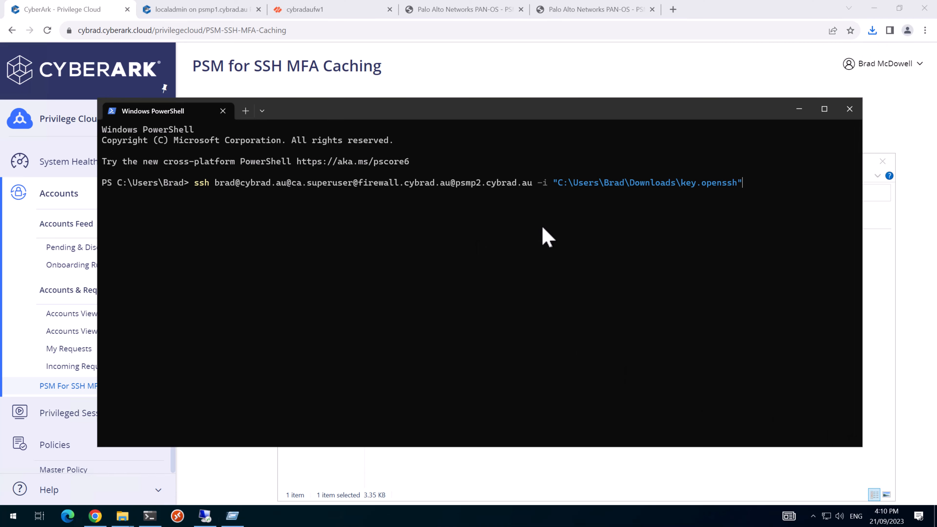
key("Return")
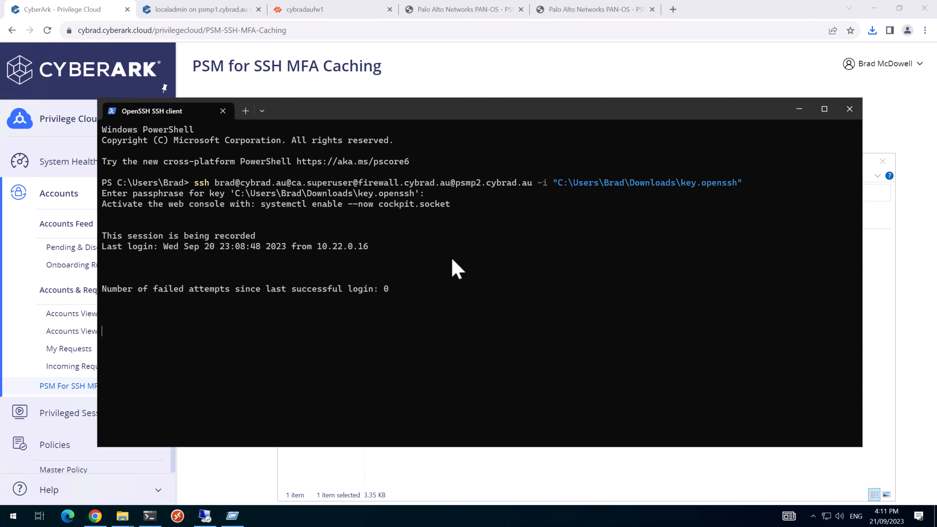
key("Return")
key("Return")
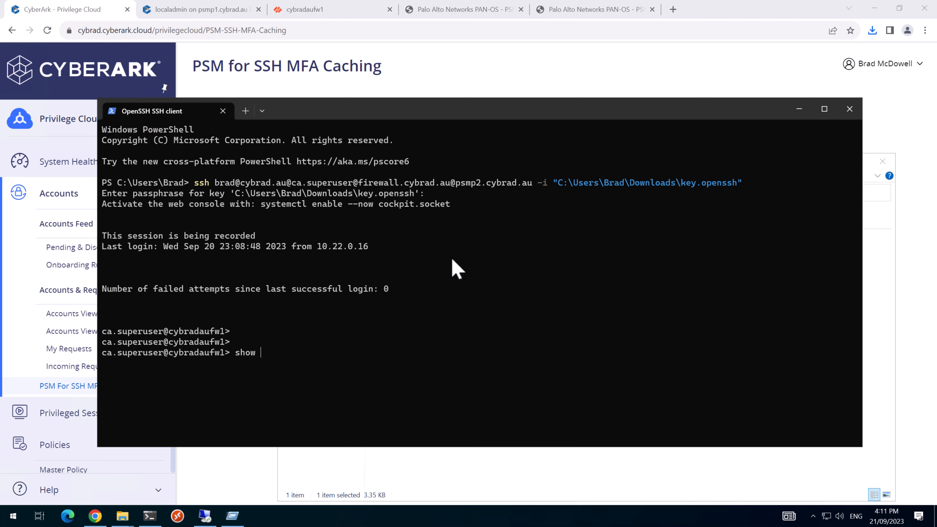
Step: Run show clock on the firewall over the SSH session and exit the session
key("Return")
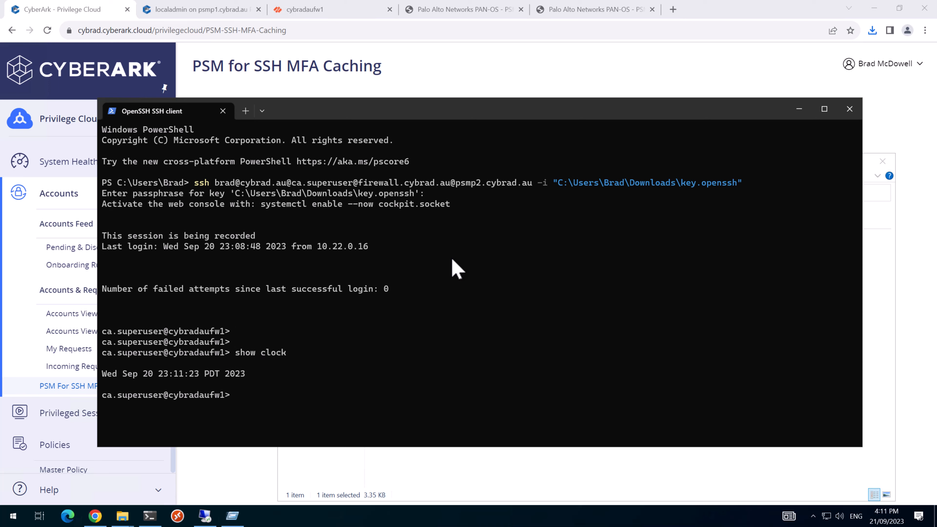
key("Return")
key("Return")
type("exit")
key("Return")
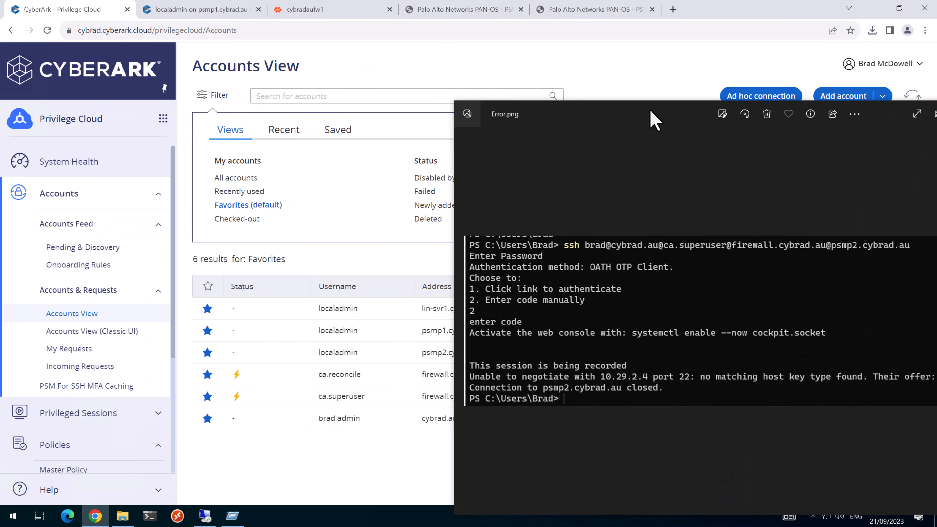
Step: Bring the Error.png image fully into view to read it, and find the SSH Management Profile Setting in the firewall's device management setup
left_click_drag(650, 111, 378, 91)
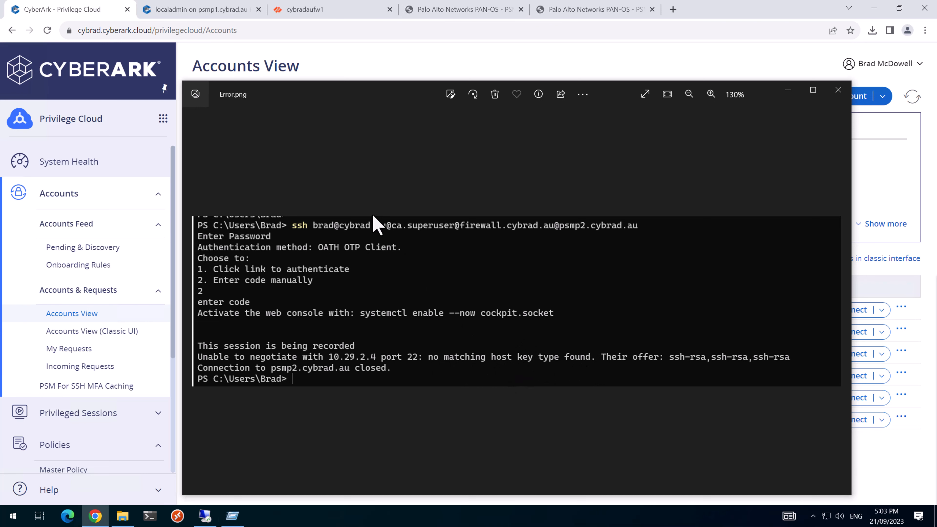
left_click(317, 14)
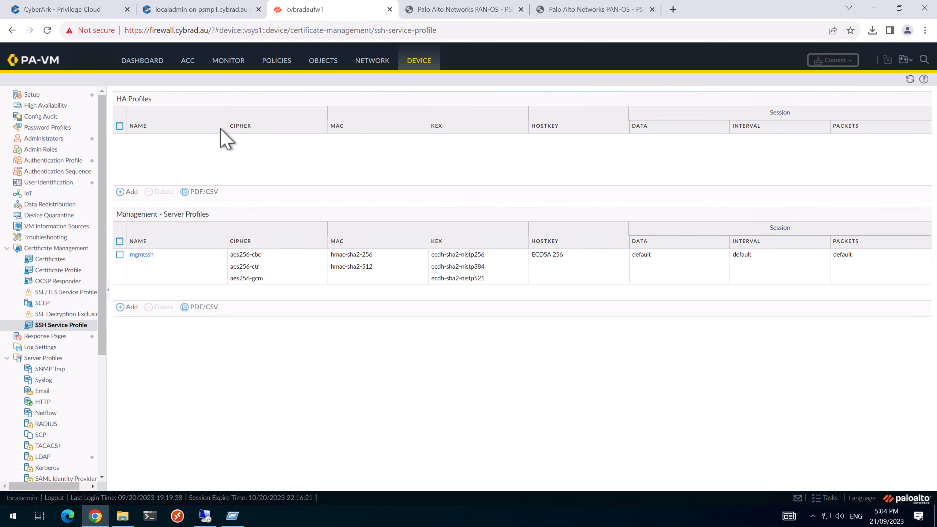
left_click(32, 95)
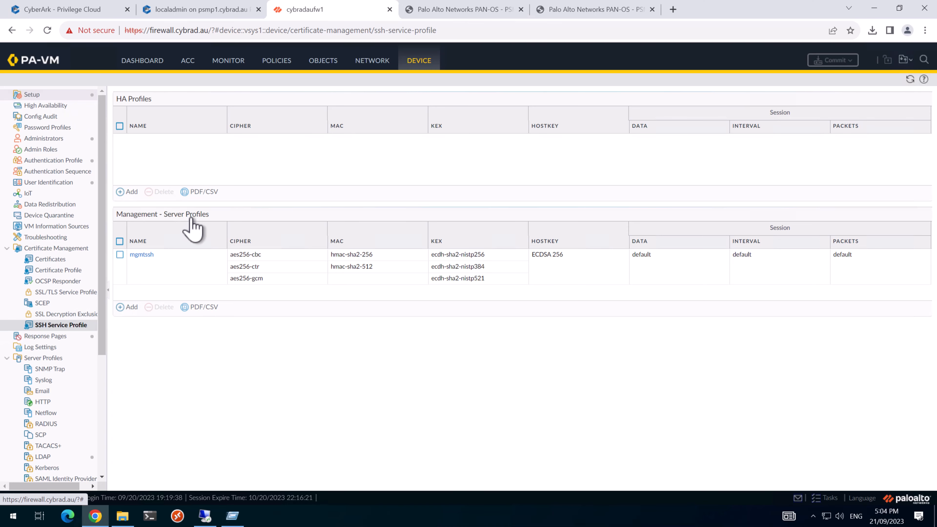
scroll(251, 339, "down", 10)
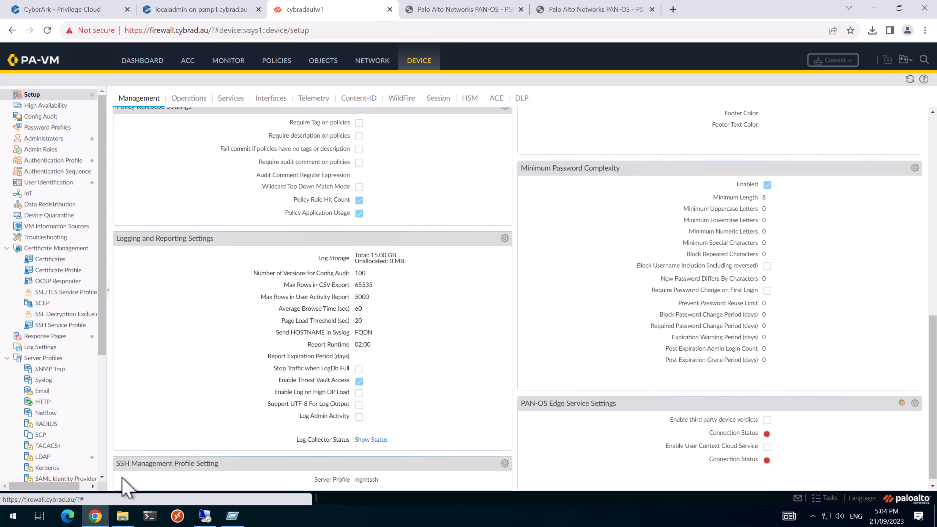